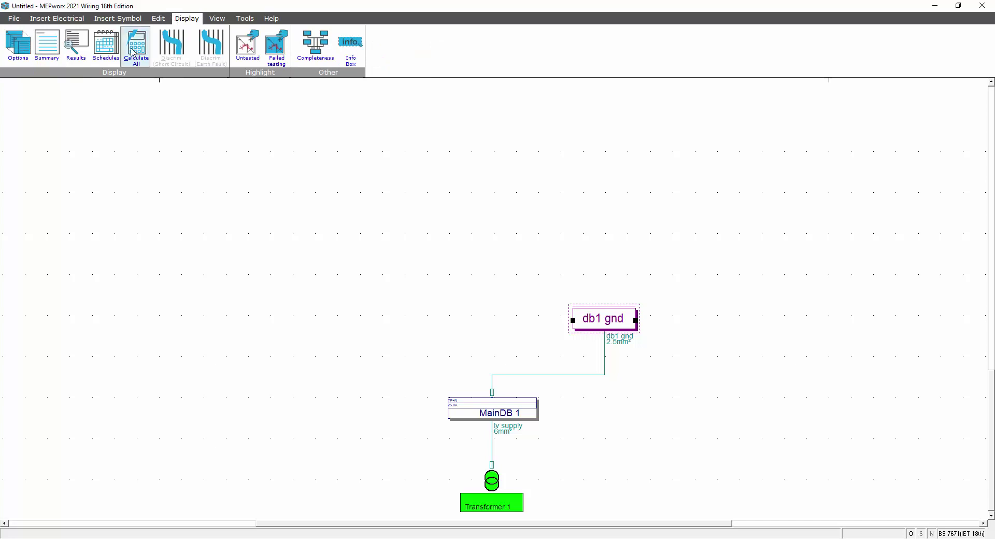
- Calculate the whole network and open the ways setup of the db1 gnd load
{"action": "left_click", "coordinate": [136, 47]}
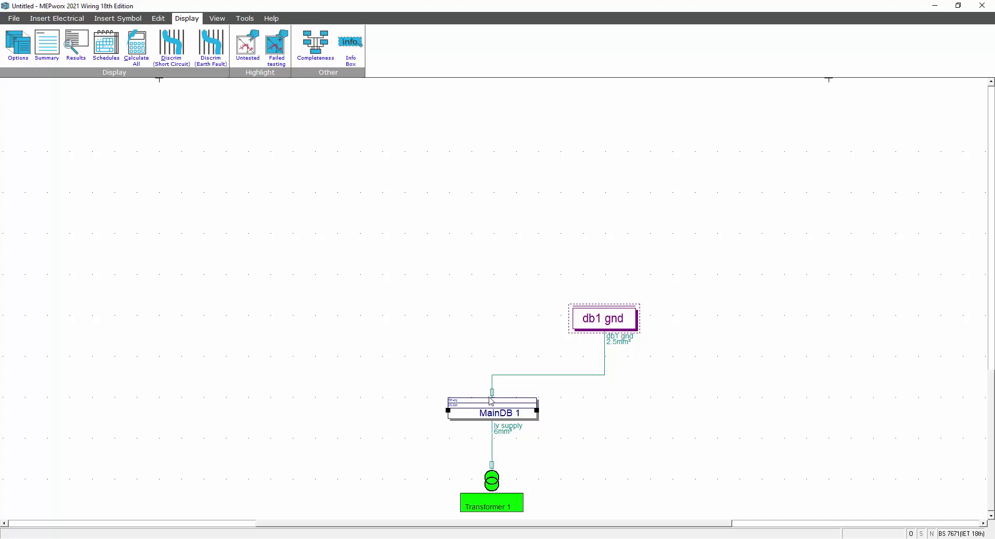
{"action": "left_click", "coordinate": [600, 321]}
{"action": "double_click", "coordinate": [599, 321]}
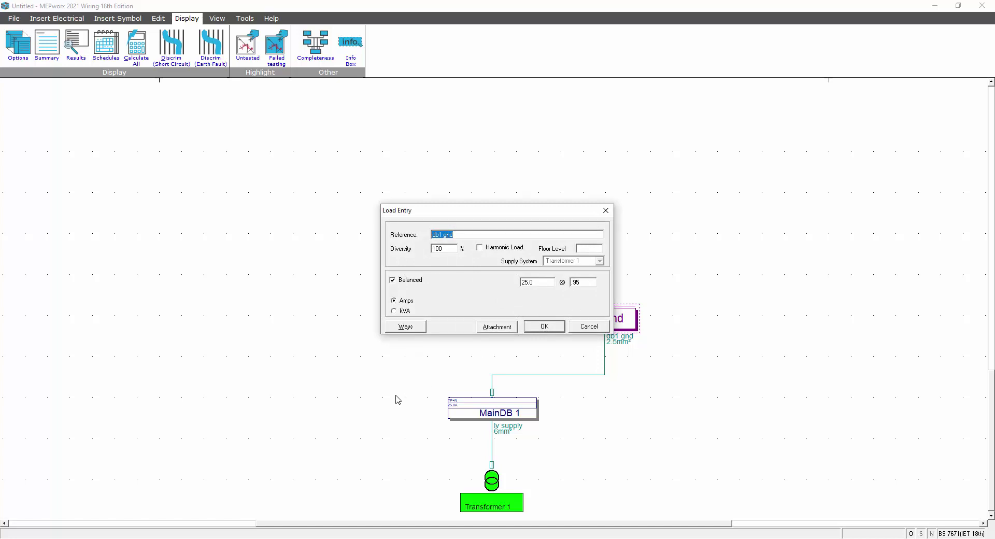
{"action": "left_click", "coordinate": [407, 327]}
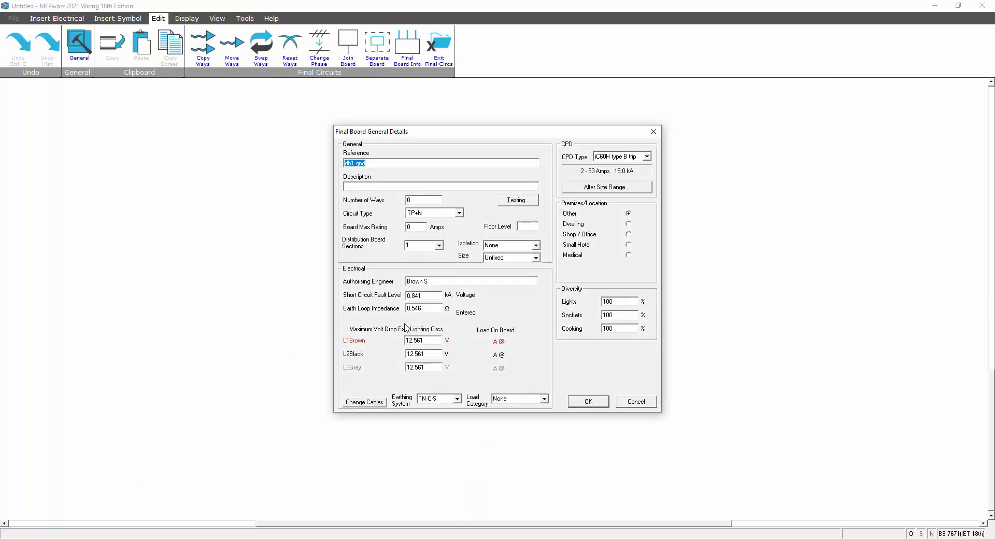
- Set the final board's reference to DB1 GND and its description to GEN LIGHTING & POWER
{"action": "type", "text": "DB1 GN"}
{"action": "type", "text": "GEN LIGHTIN"}
{"action": "type", "text": "G "}
{"action": "type", "text": "& POWER"}
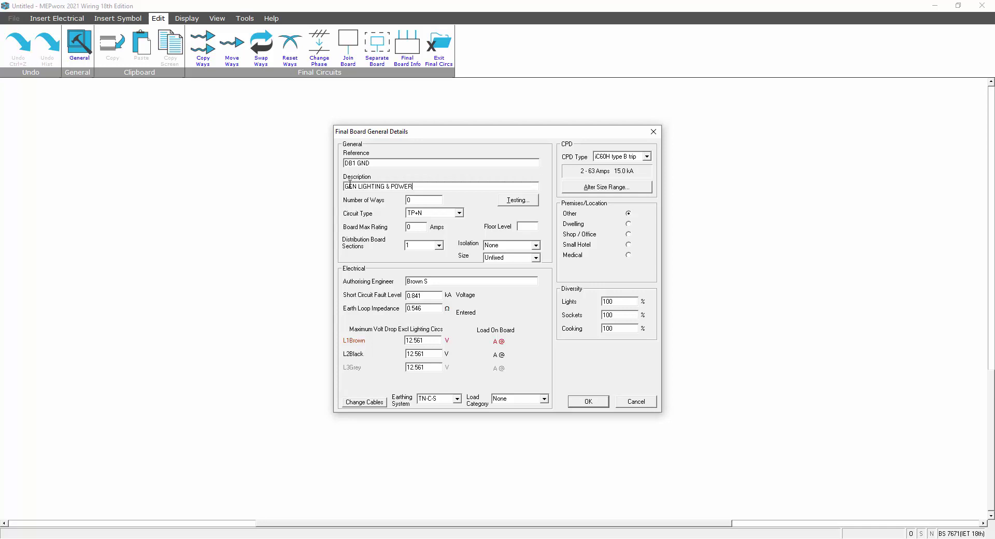
- Give the board 12 ways with the TP+N circuit type
{"action": "double_click", "coordinate": [415, 198]}
{"action": "type", "text": "12"}
{"action": "left_click", "coordinate": [459, 215]}
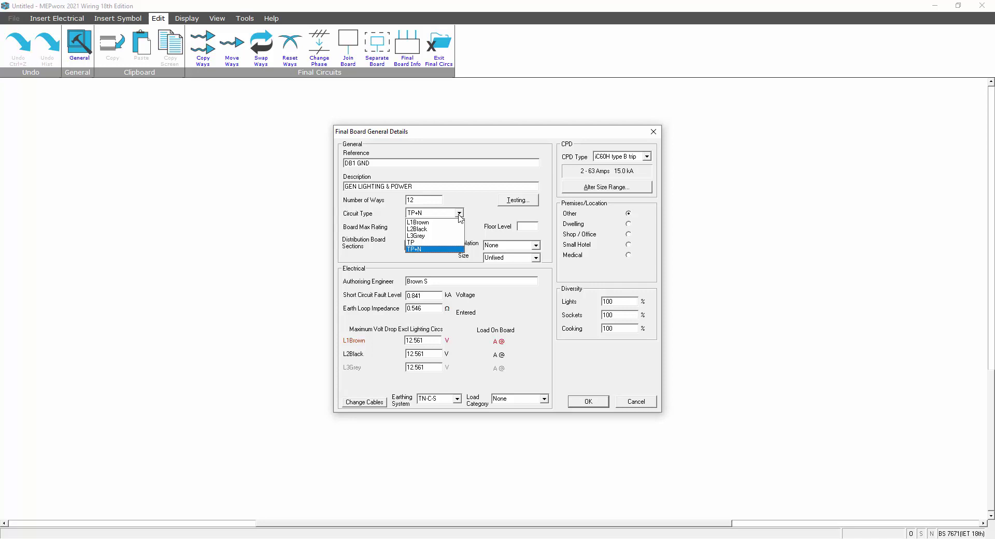
{"action": "left_click", "coordinate": [460, 218]}
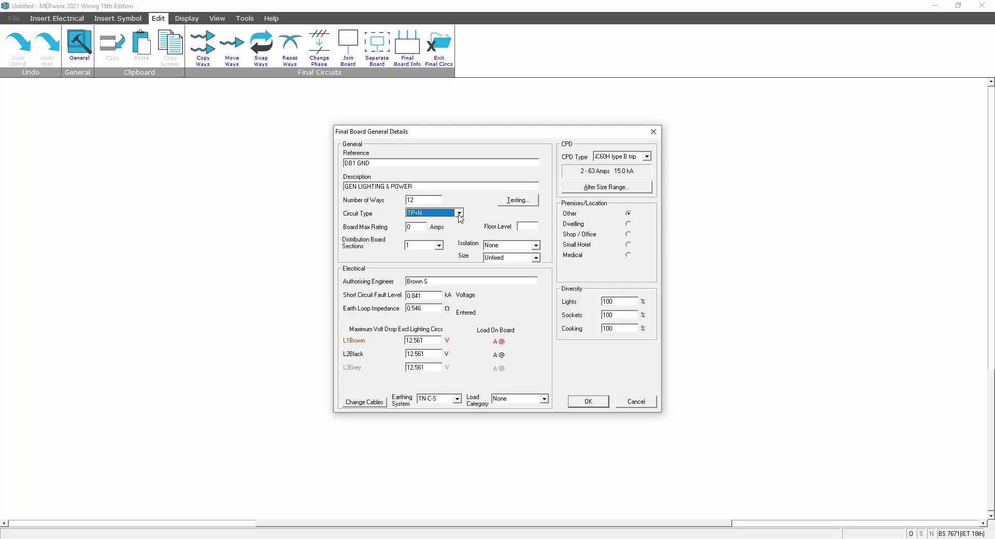
{"action": "left_click", "coordinate": [415, 227]}
- Check the maximum sizes available in the board's CPD size range
{"action": "left_click", "coordinate": [607, 190]}
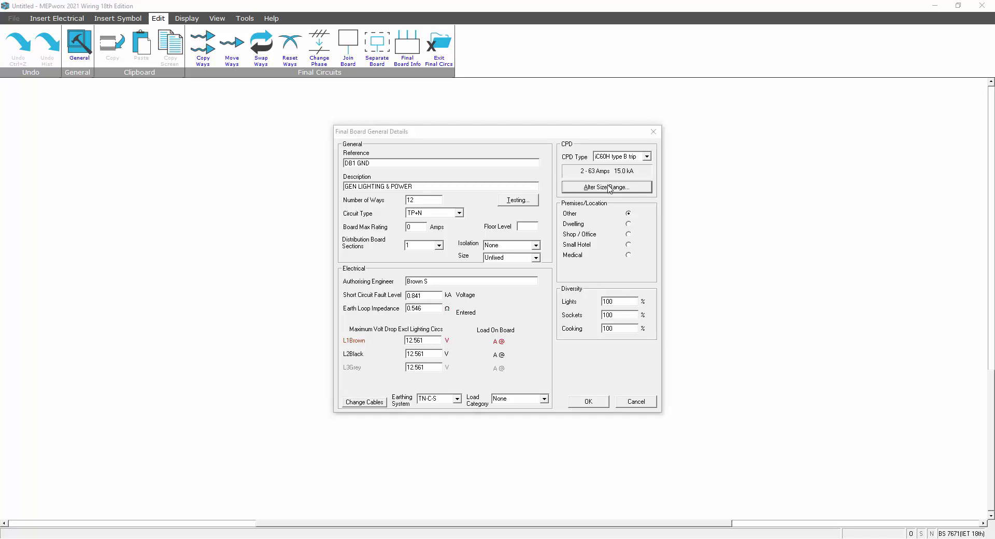
{"action": "left_click", "coordinate": [559, 269]}
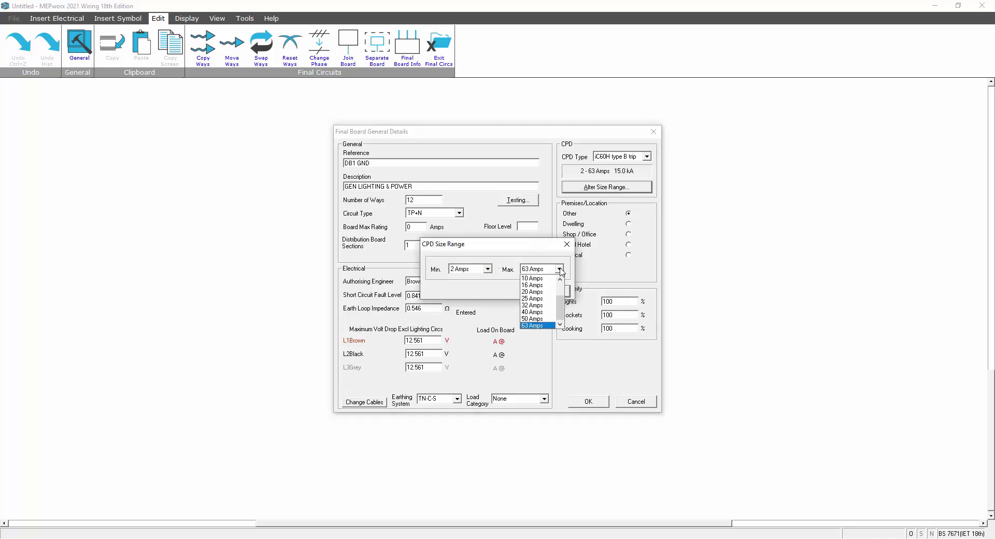
{"action": "left_click", "coordinate": [560, 269]}
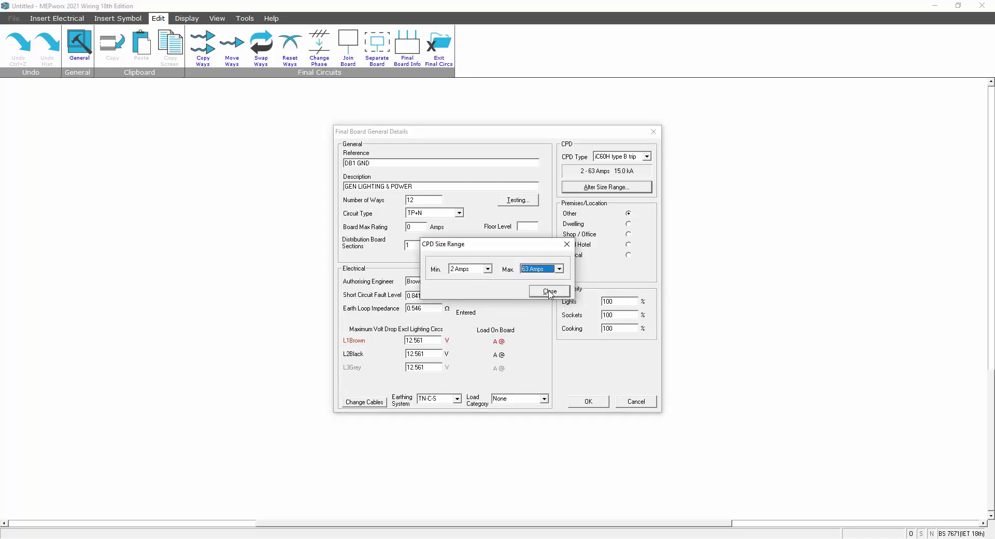
{"action": "left_click", "coordinate": [549, 291]}
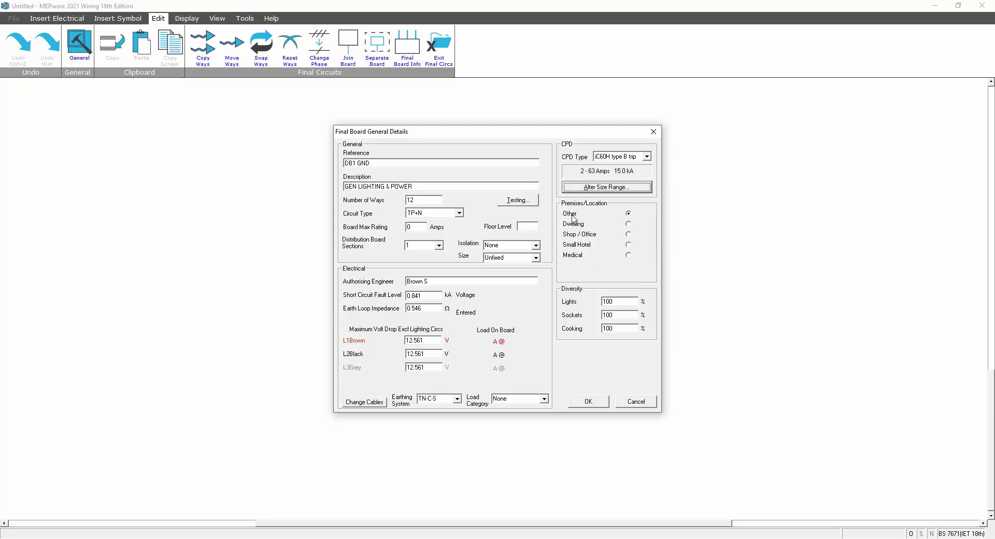
- Try a lights diversity of 75% and return it to 100%
{"action": "double_click", "coordinate": [615, 303]}
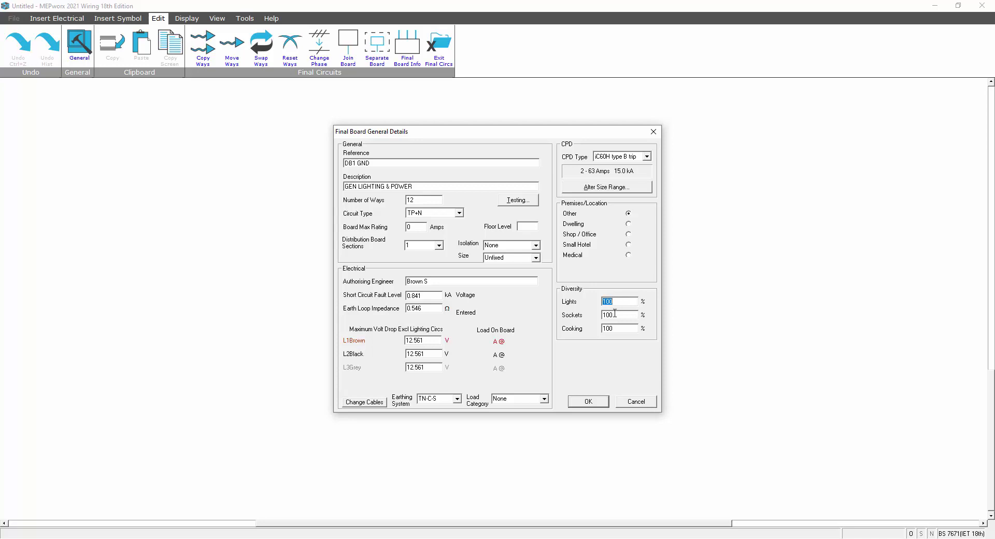
{"action": "double_click", "coordinate": [614, 315]}
{"action": "double_click", "coordinate": [614, 330]}
{"action": "double_click", "coordinate": [614, 301]}
{"action": "type", "text": "75"}
{"action": "left_click_drag", "start_coordinate": [613, 303], "coordinate": [596, 303]}
{"action": "type", "text": "100"}
- Try the Dwelling, Shop / Office, Small Hotel and Medical premises options, choosing Group 1 for Medical
{"action": "left_click", "coordinate": [628, 224]}
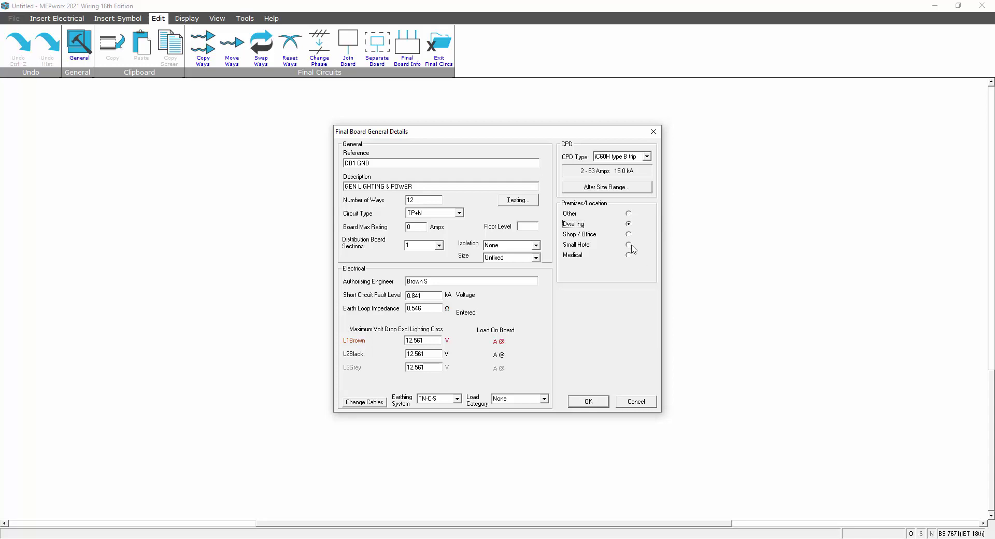
{"action": "left_click", "coordinate": [628, 234]}
{"action": "left_click", "coordinate": [628, 244]}
{"action": "left_click", "coordinate": [629, 225]}
{"action": "left_click", "coordinate": [629, 234]}
{"action": "left_click", "coordinate": [629, 246]}
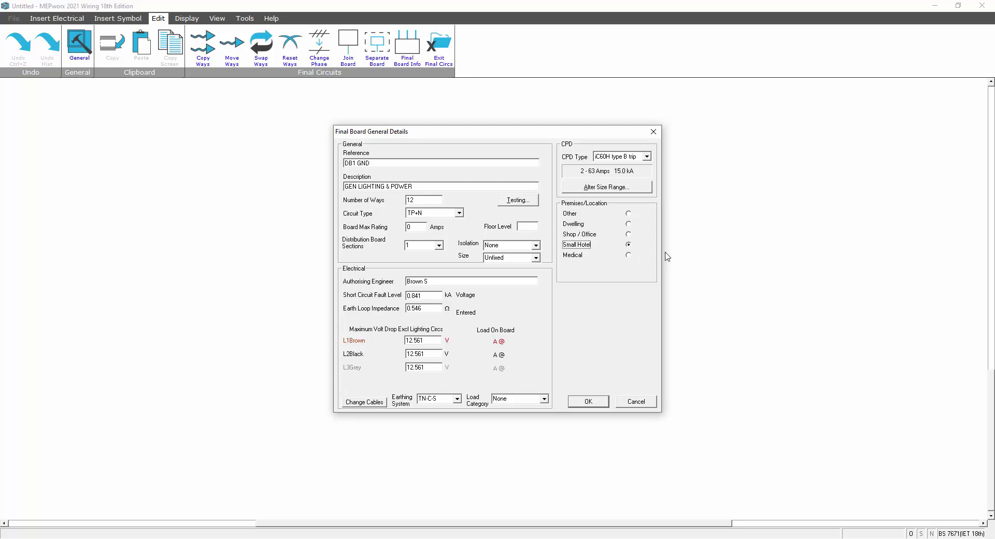
{"action": "left_click", "coordinate": [628, 255]}
{"action": "left_click", "coordinate": [618, 267]}
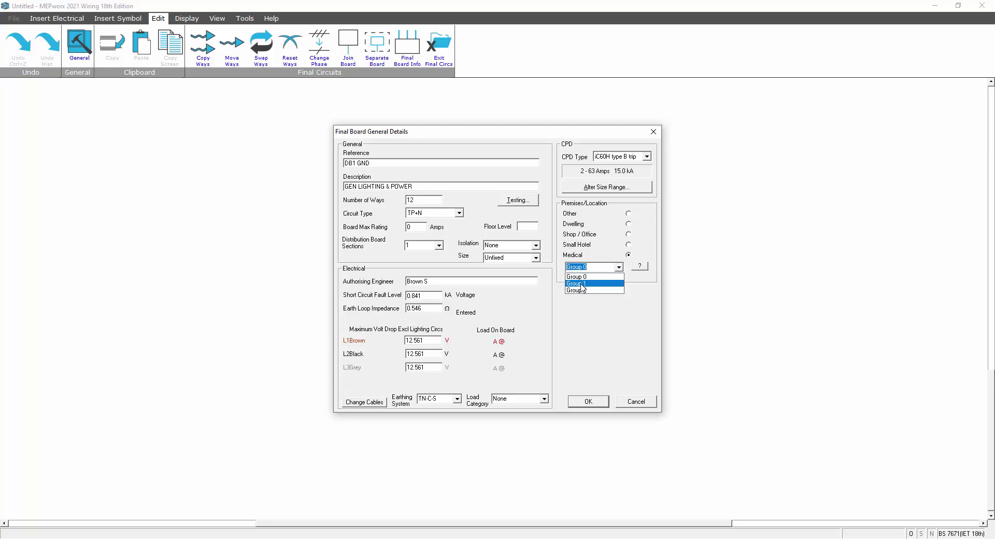
{"action": "left_click", "coordinate": [582, 284]}
- Consult the medical location list for room groupings and safety system classes, and close the document
{"action": "left_click", "coordinate": [642, 268]}
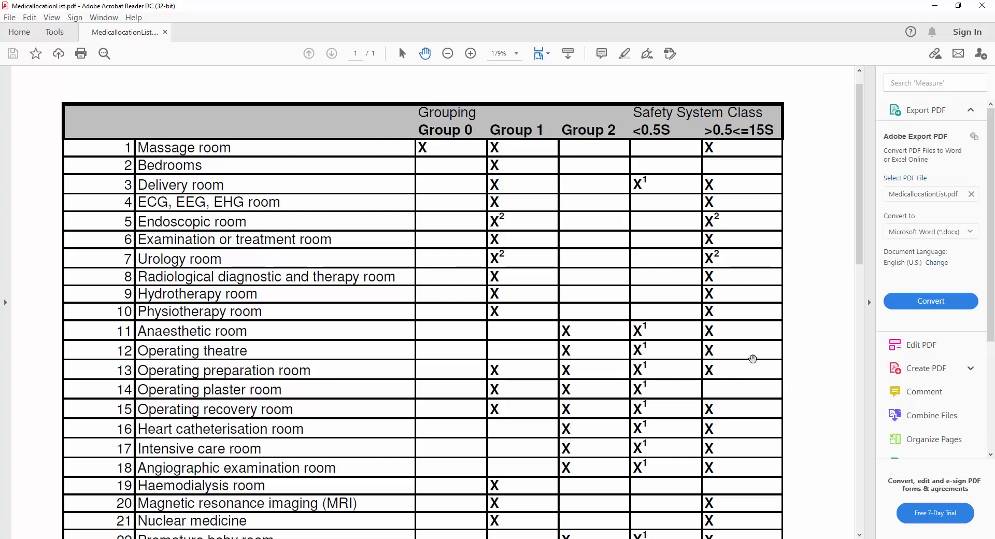
{"action": "scroll", "coordinate": [752, 358], "scroll_direction": "down", "scroll_amount": 1}
{"action": "scroll", "coordinate": [753, 358], "scroll_direction": "down", "scroll_amount": 1}
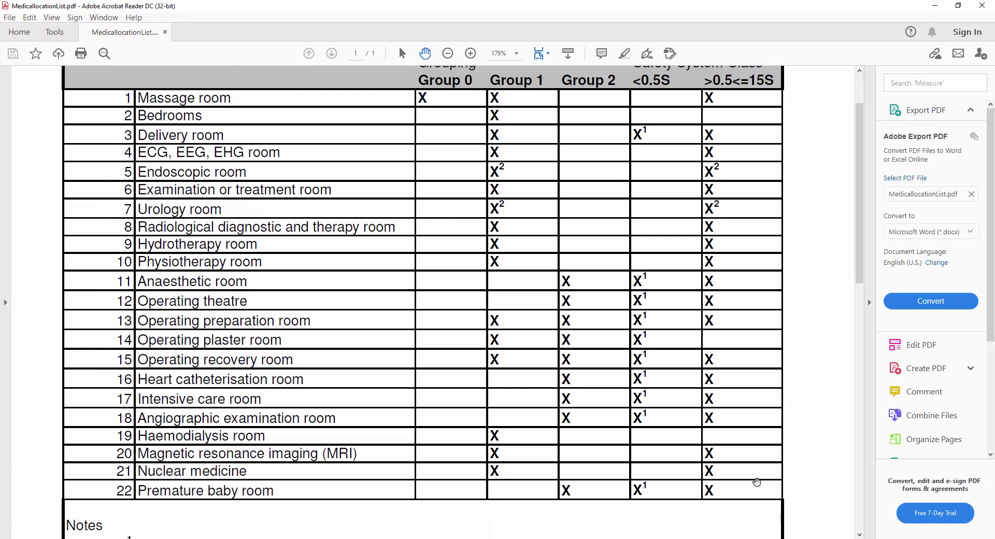
{"action": "scroll", "coordinate": [798, 311], "scroll_direction": "up", "scroll_amount": 2}
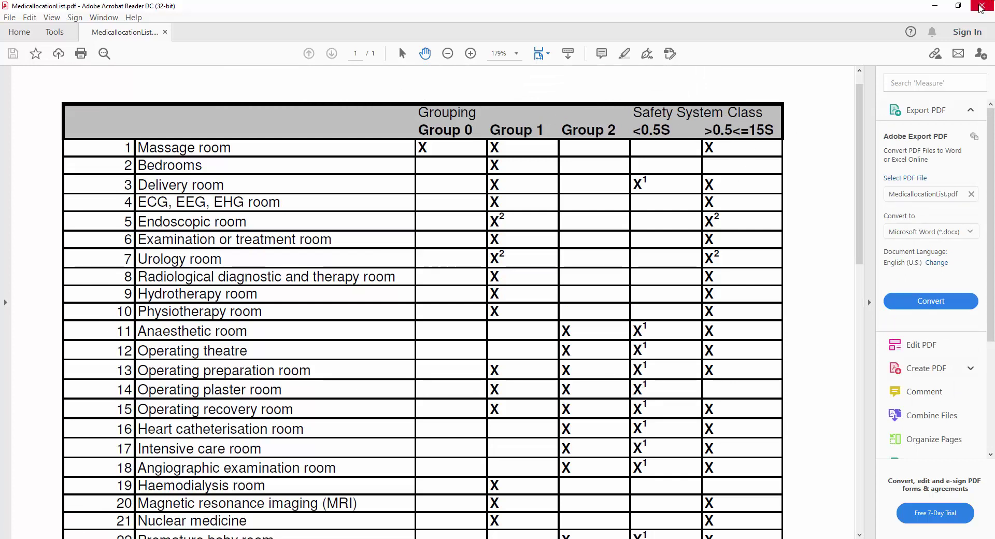
{"action": "left_click", "coordinate": [981, 5]}
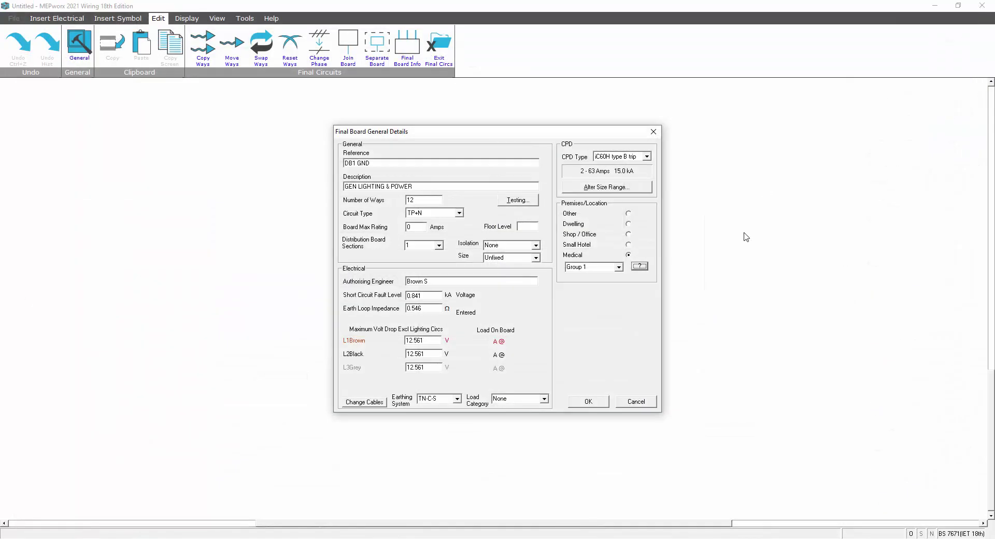
- Set the premises to Other, accept the board details and set up the ways as Three Phase + Neutral
{"action": "left_click", "coordinate": [627, 213]}
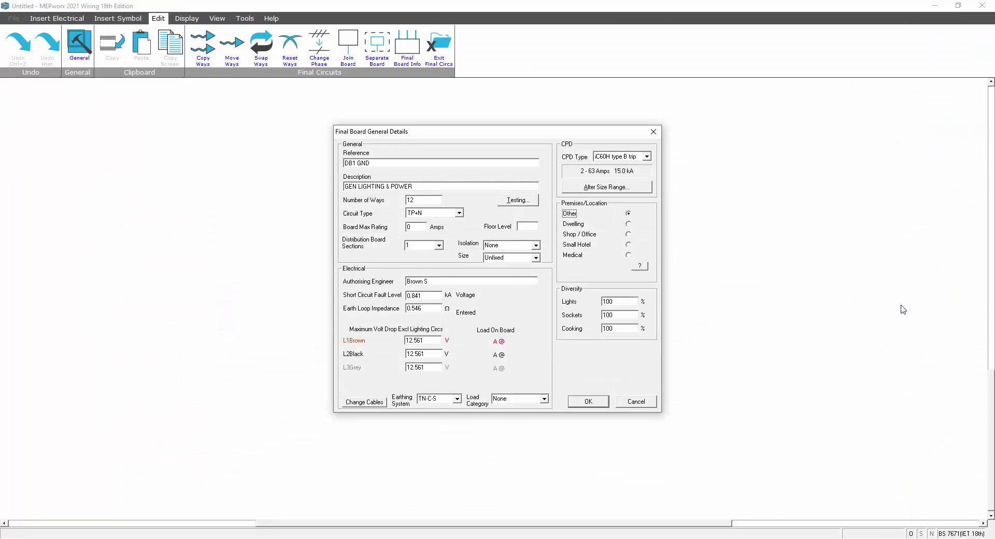
{"action": "left_click", "coordinate": [588, 404]}
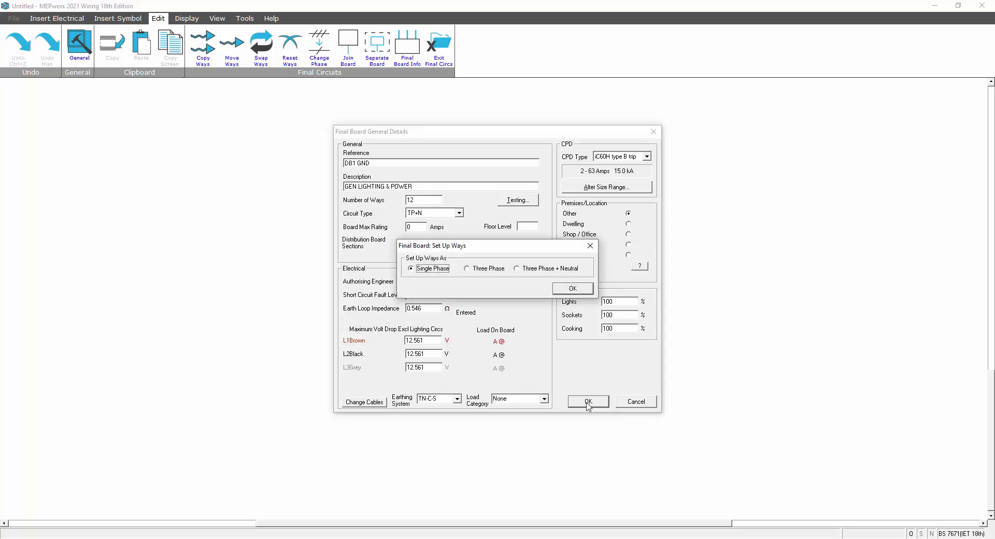
{"action": "left_click", "coordinate": [517, 269]}
{"action": "left_click", "coordinate": [572, 289]}
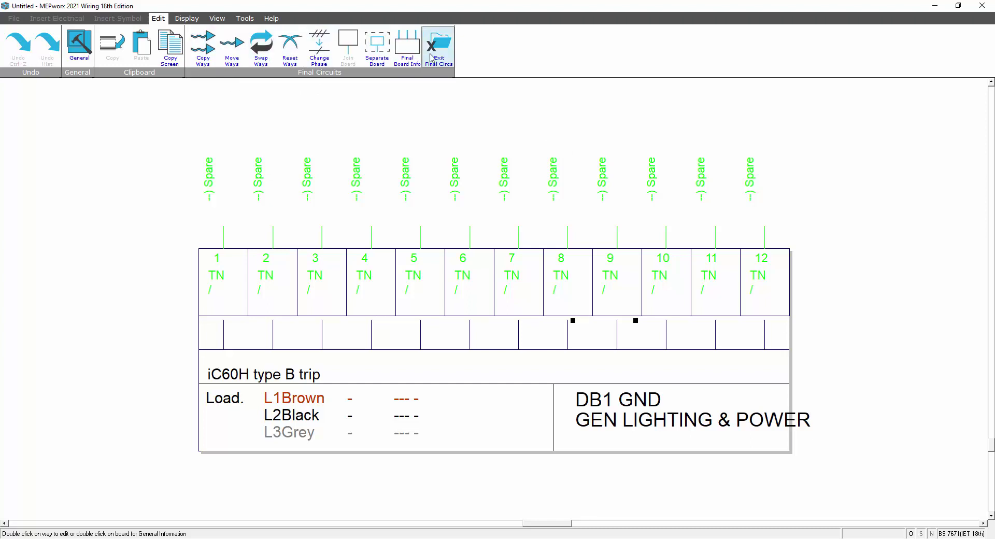
- Change ways 1 to 6 of the board to single phase with Change Phase
{"action": "left_click", "coordinate": [319, 45]}
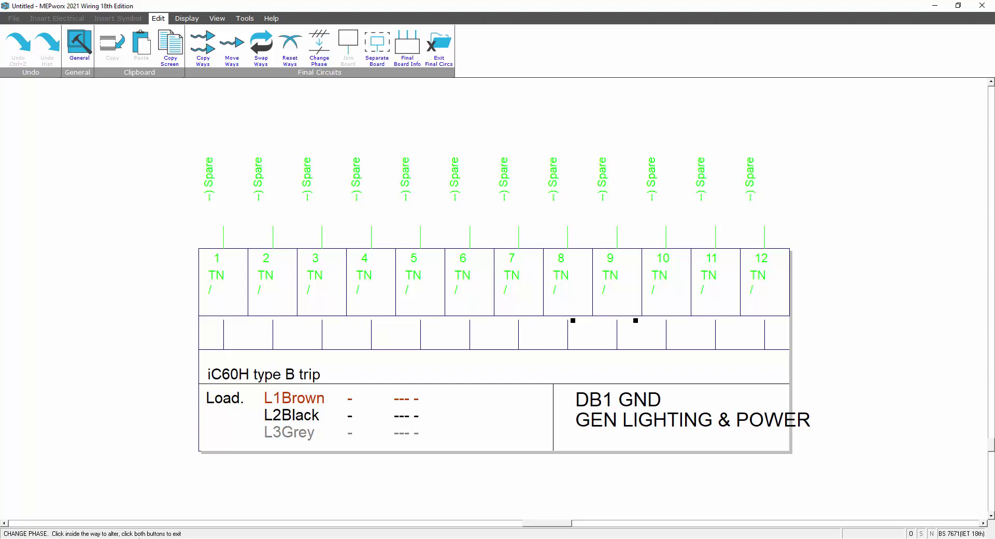
{"action": "left_click", "coordinate": [228, 278]}
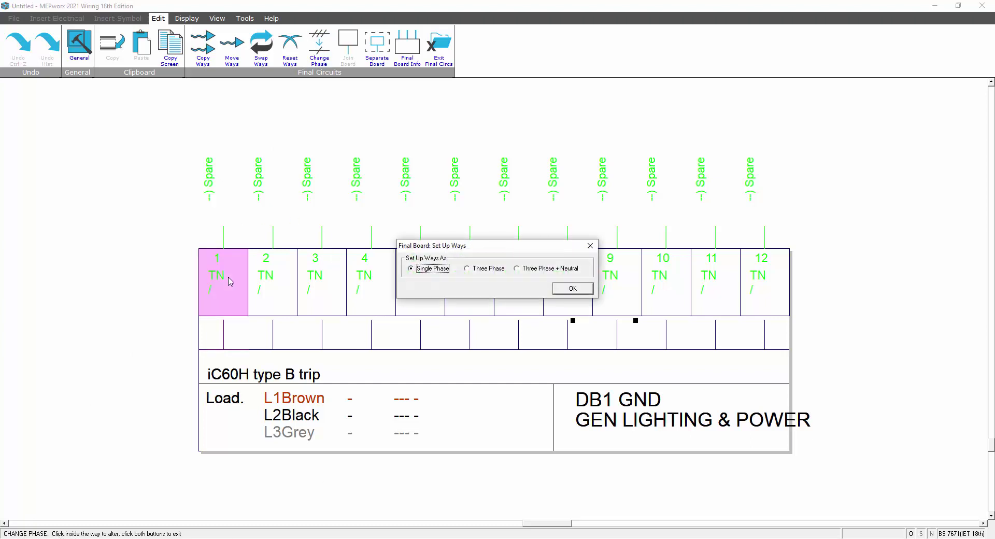
{"action": "left_click", "coordinate": [568, 290]}
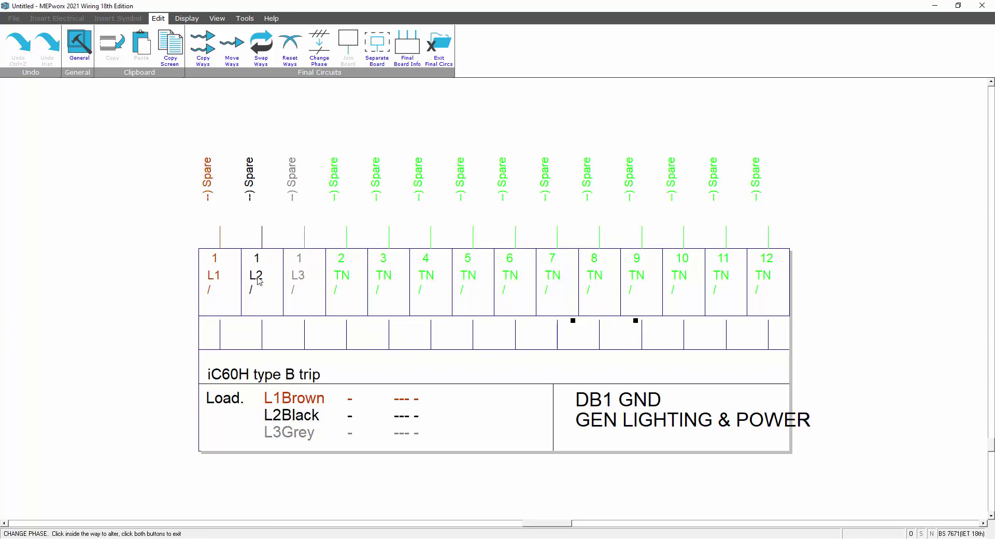
{"action": "left_click", "coordinate": [343, 283]}
{"action": "left_click", "coordinate": [560, 292]}
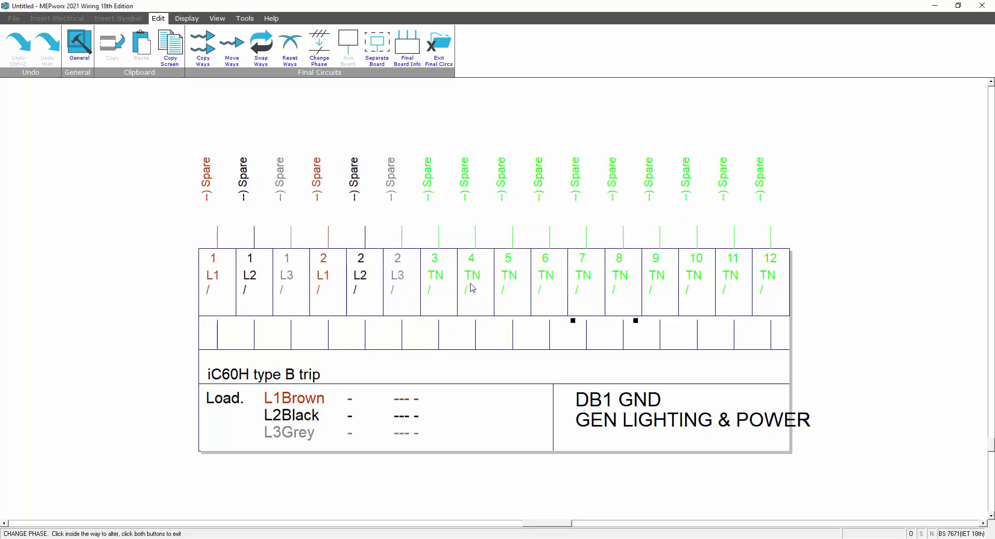
{"action": "left_click", "coordinate": [437, 285]}
{"action": "left_click", "coordinate": [573, 291]}
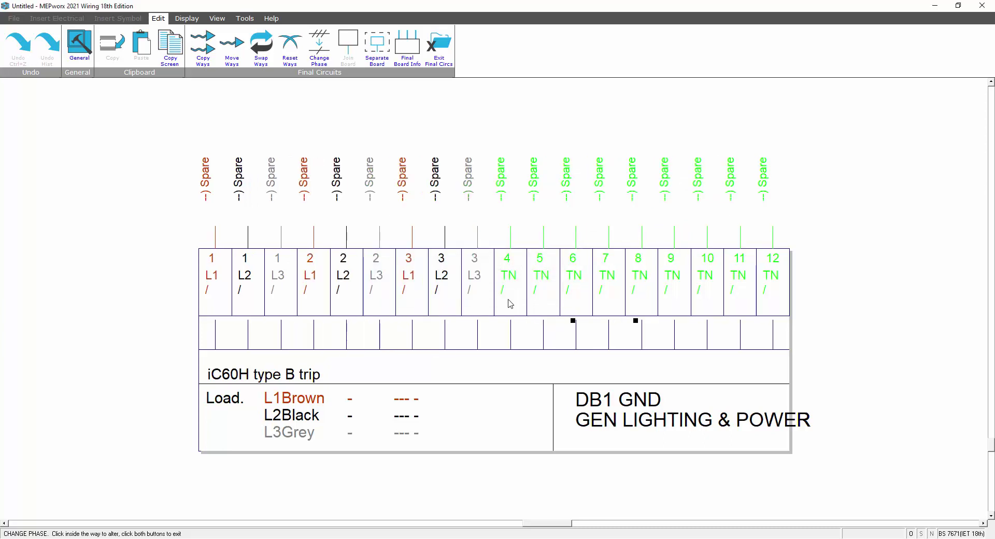
{"action": "left_click", "coordinate": [502, 284]}
{"action": "left_click", "coordinate": [573, 290]}
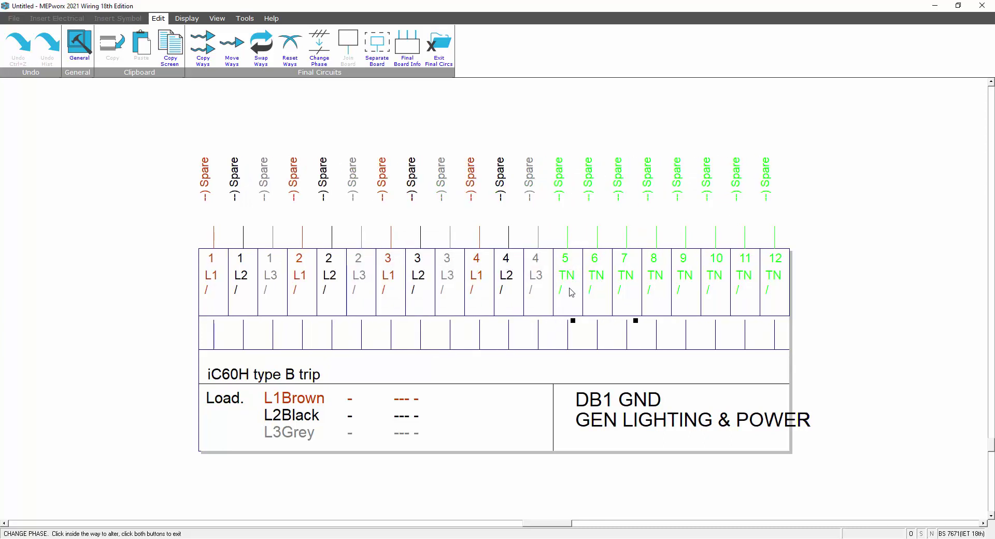
{"action": "left_click", "coordinate": [574, 291]}
{"action": "left_click", "coordinate": [572, 289]}
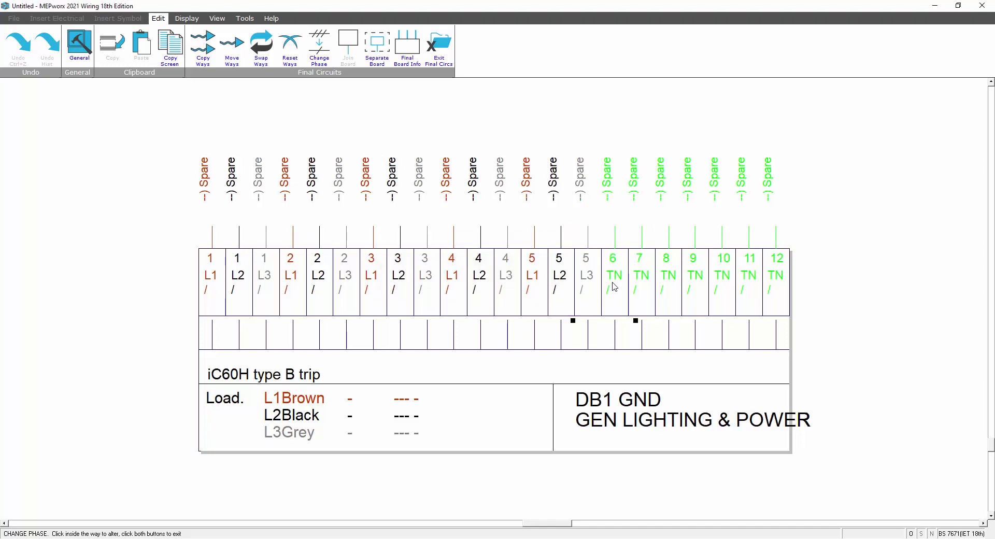
{"action": "left_click", "coordinate": [614, 288]}
{"action": "left_click", "coordinate": [586, 290]}
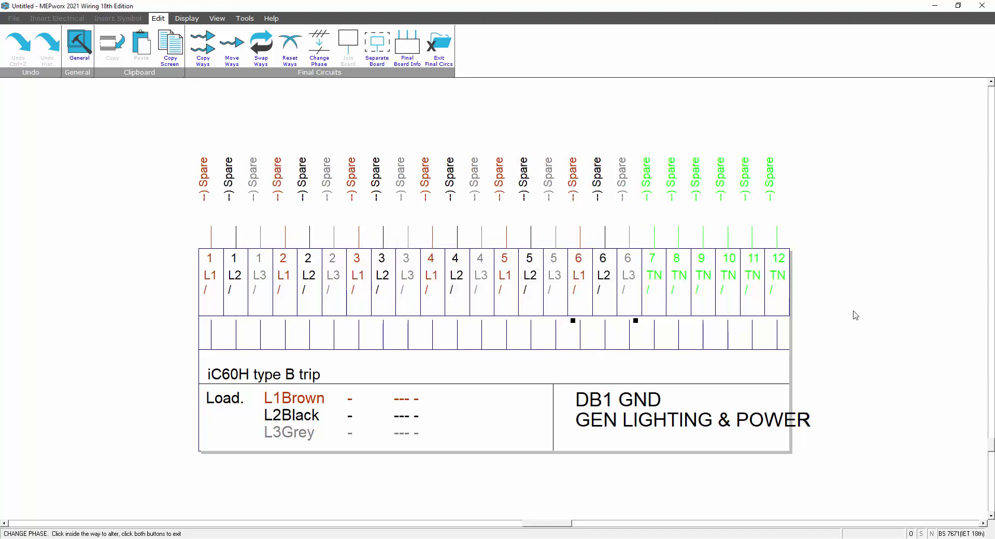
{"action": "right_click", "coordinate": [875, 318]}
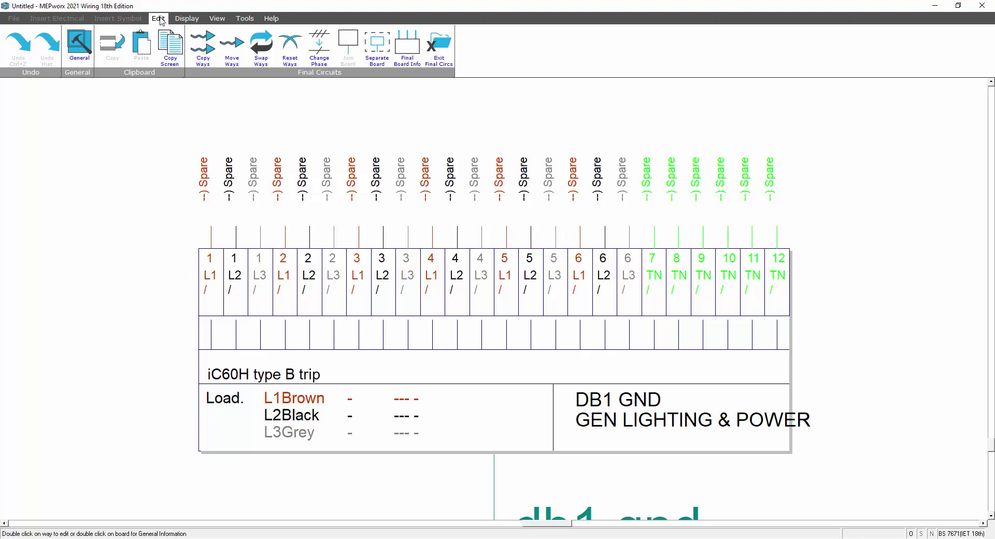
- Review the final board's general details again and return to the ways layout
{"action": "left_click", "coordinate": [73, 52]}
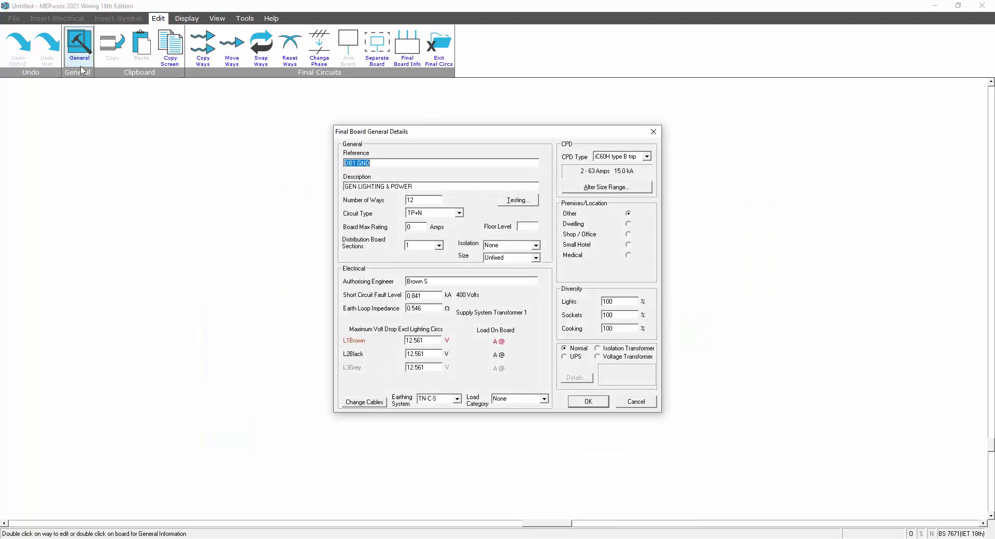
{"action": "left_click", "coordinate": [627, 403]}
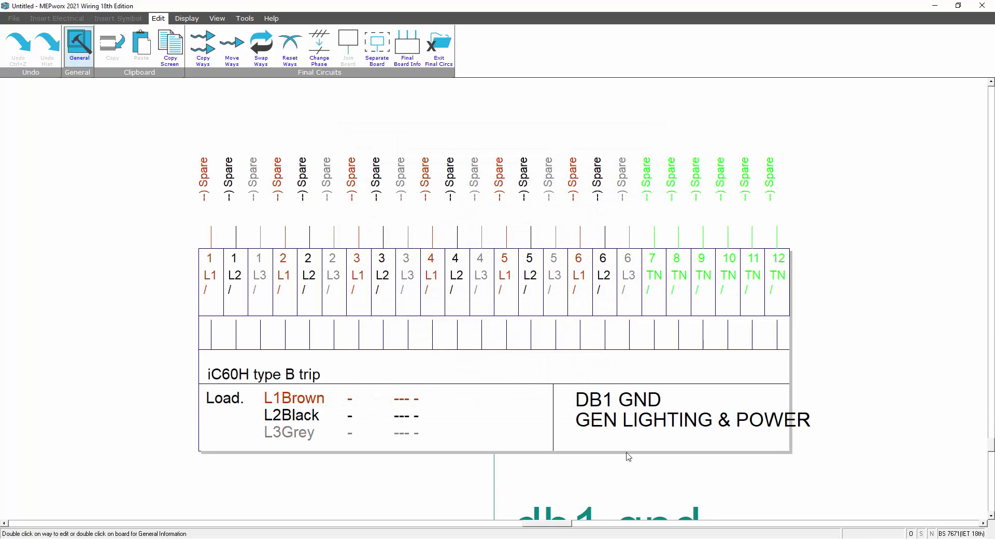
{"action": "double_click", "coordinate": [619, 409]}
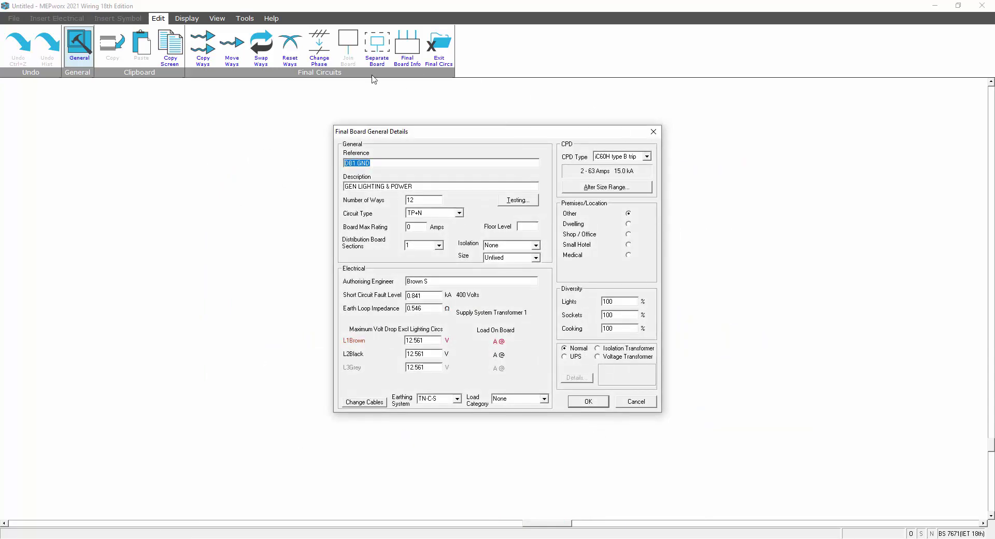
{"action": "left_click", "coordinate": [592, 404]}
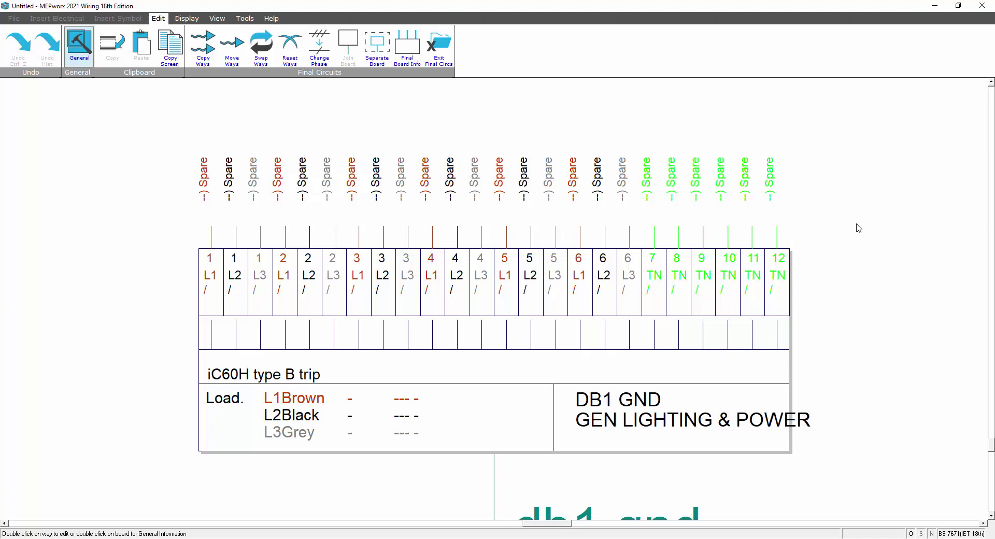
- Try to exit the final circuits and accept DB1 GND's load entry without any phase load, and reopen the board's ways
{"action": "left_click", "coordinate": [433, 48]}
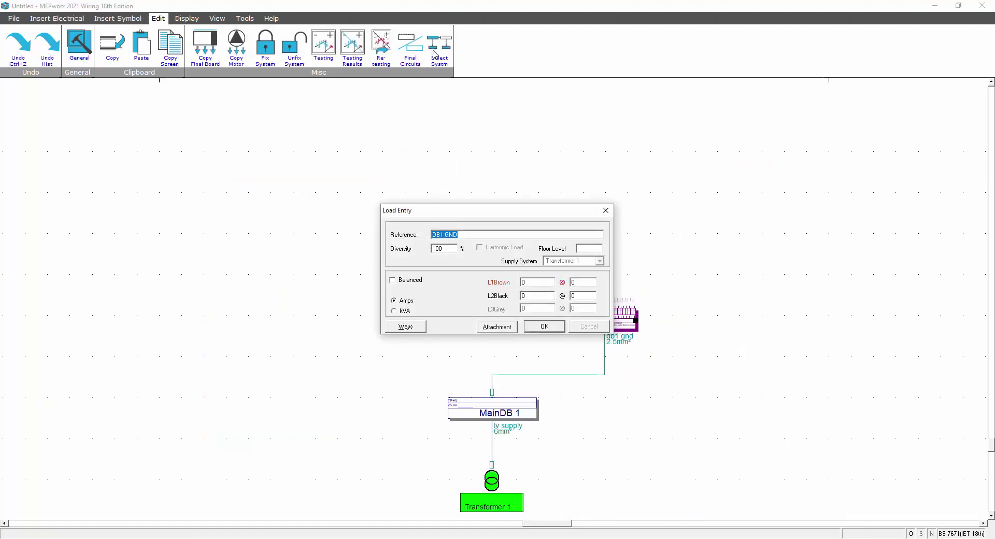
{"action": "left_click", "coordinate": [536, 329]}
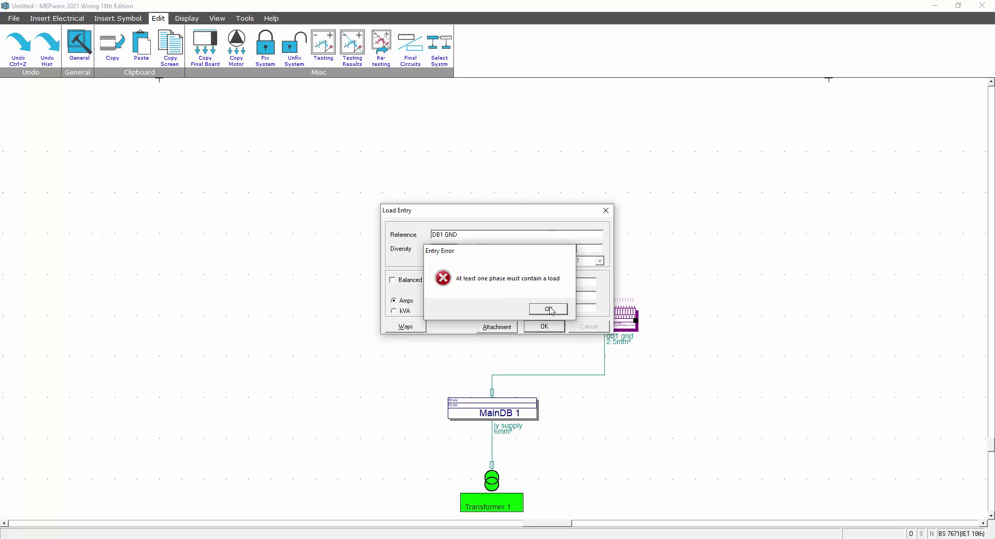
{"action": "left_click", "coordinate": [548, 309]}
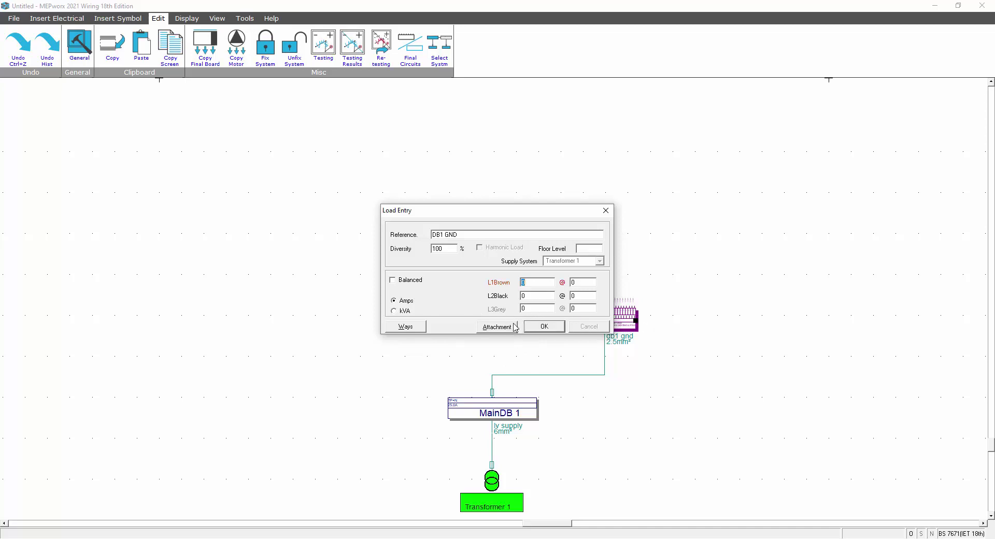
{"action": "left_click", "coordinate": [411, 330]}
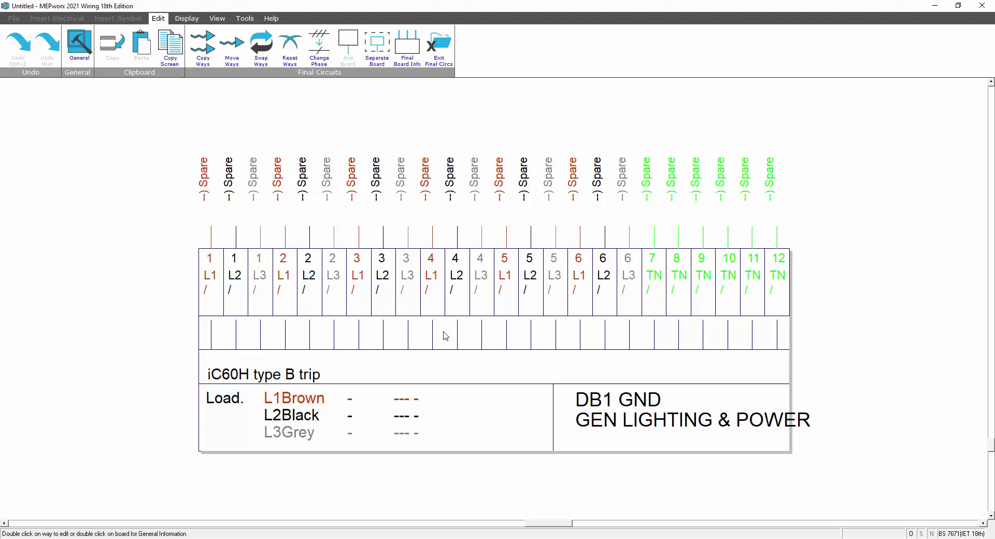
- Open way 1 L1 for editing, set its way type to Lighting and its description to OFFICE1
{"action": "double_click", "coordinate": [216, 284]}
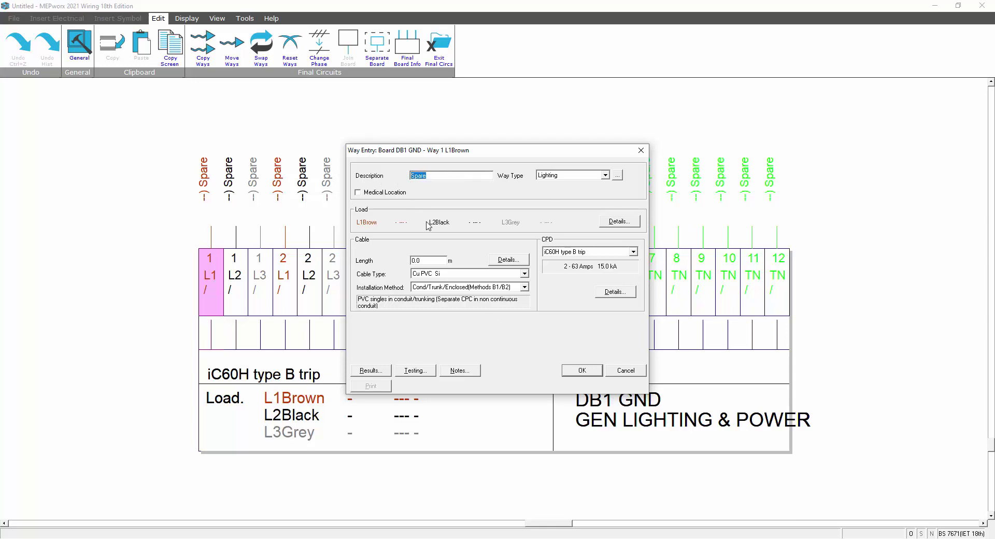
{"action": "left_click", "coordinate": [605, 176]}
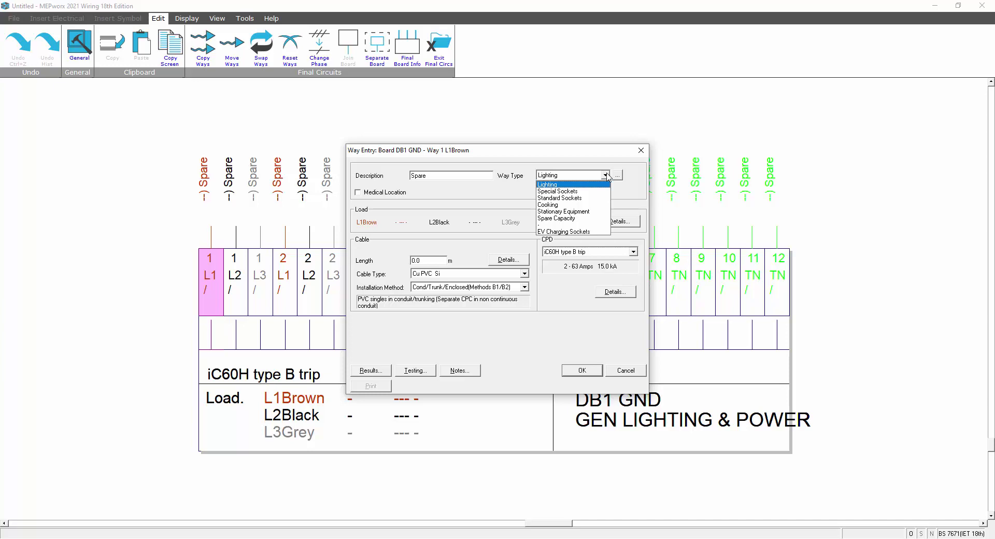
{"action": "left_click", "coordinate": [551, 185]}
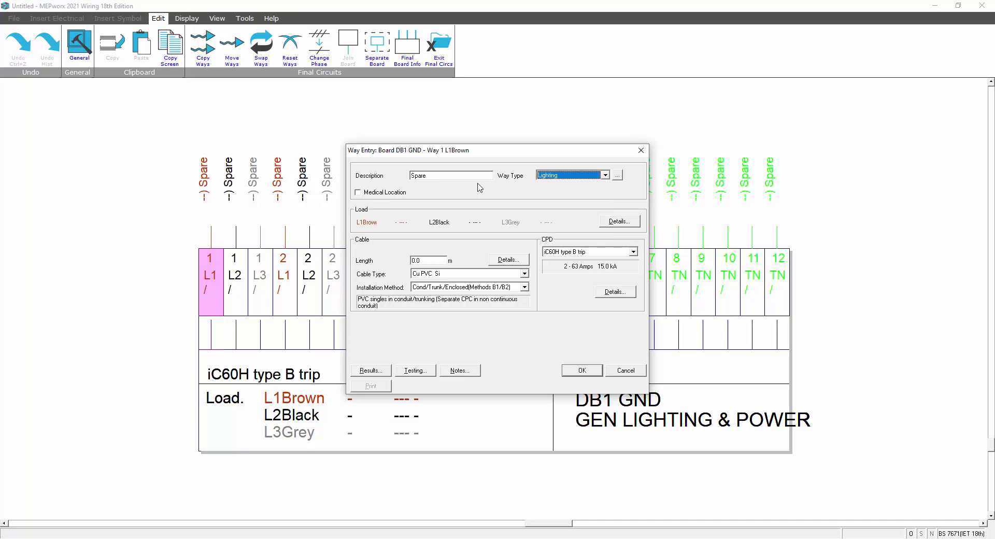
{"action": "left_click", "coordinate": [453, 177]}
{"action": "type", "text": "OFFICE1"}
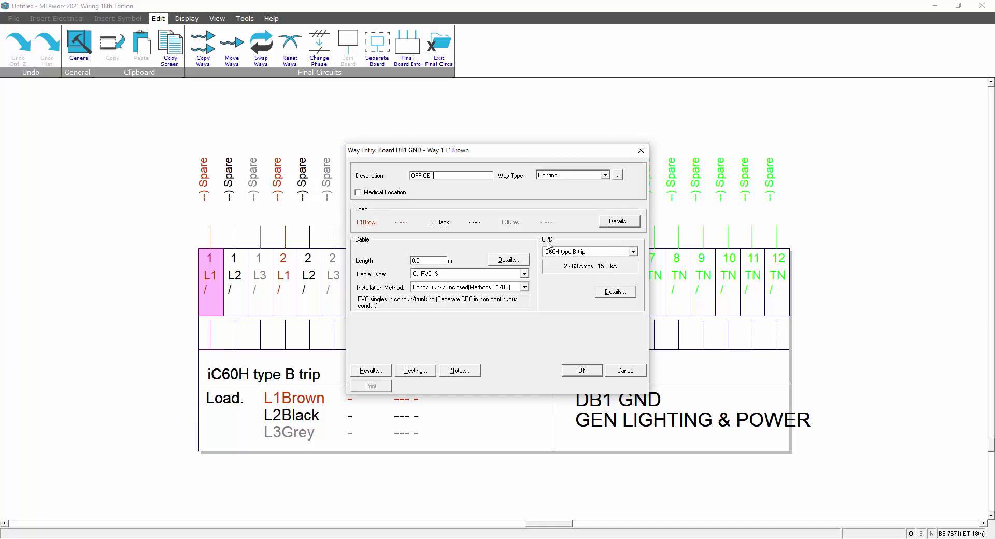
- Define the way's lighting load as 50 W LED/Other points with 75% diversity instead of the board's diversity
{"action": "left_click", "coordinate": [616, 222]}
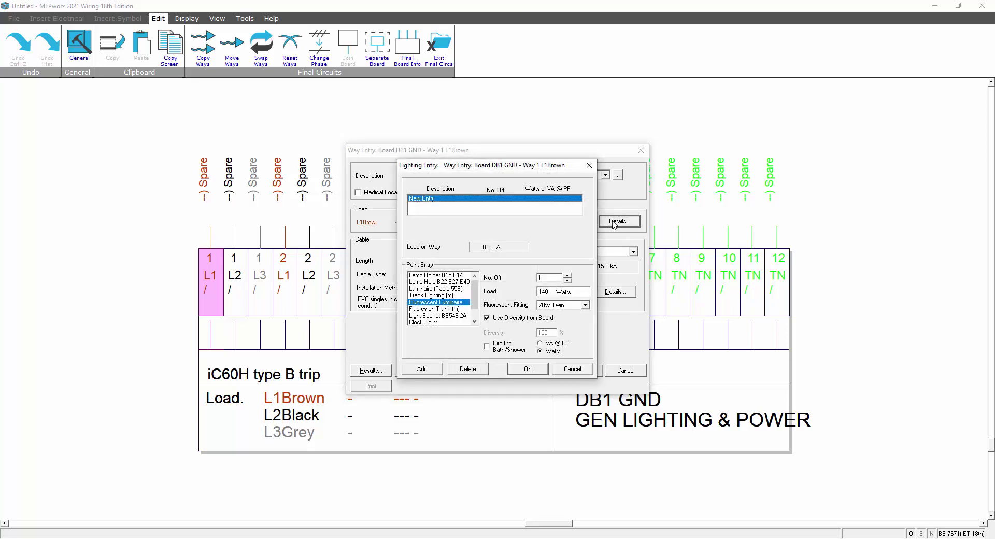
{"action": "scroll", "coordinate": [477, 306], "scroll_direction": "down", "scroll_amount": 1}
{"action": "left_click_drag", "start_coordinate": [477, 306], "coordinate": [477, 311]}
{"action": "left_click", "coordinate": [424, 322]}
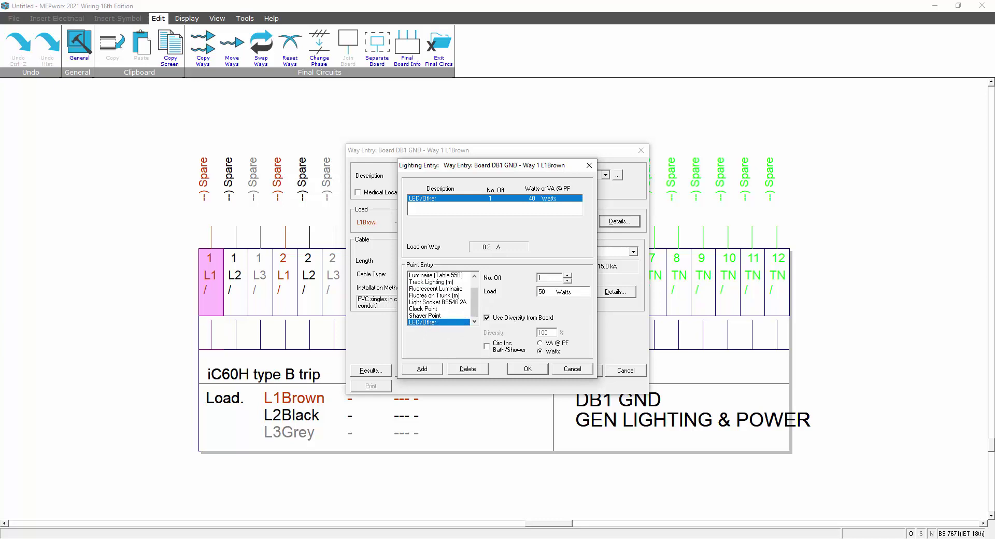
{"action": "double_click", "coordinate": [568, 275]}
{"action": "left_click", "coordinate": [488, 318]}
{"action": "double_click", "coordinate": [552, 333]}
{"action": "type", "text": "75"}
{"action": "left_click", "coordinate": [528, 370]}
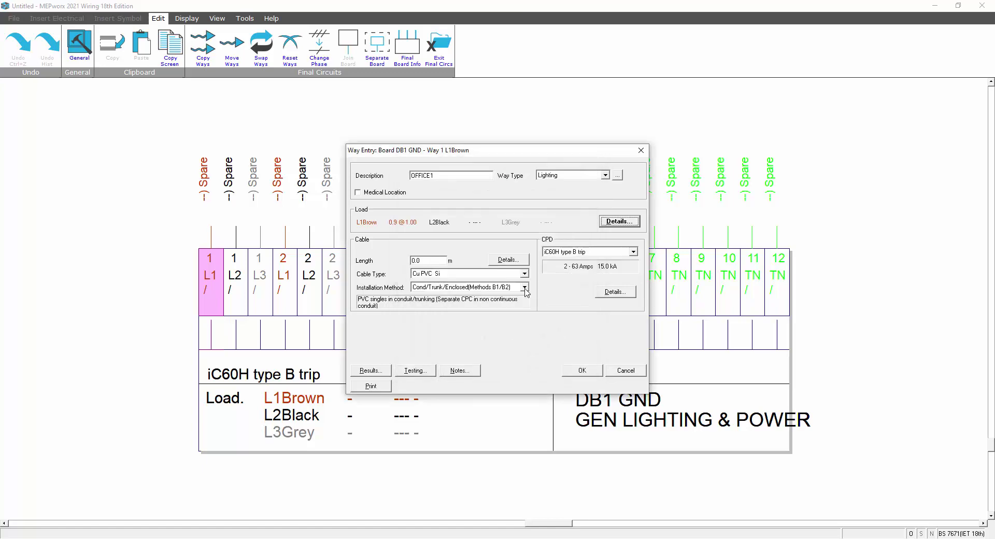
- Set the cable length to 25 m with Cu PVC Si cable and Cond/Trunk/Enclosed (Methods B1/B2) installation, and accept the detailed cable entry
{"action": "double_click", "coordinate": [420, 260]}
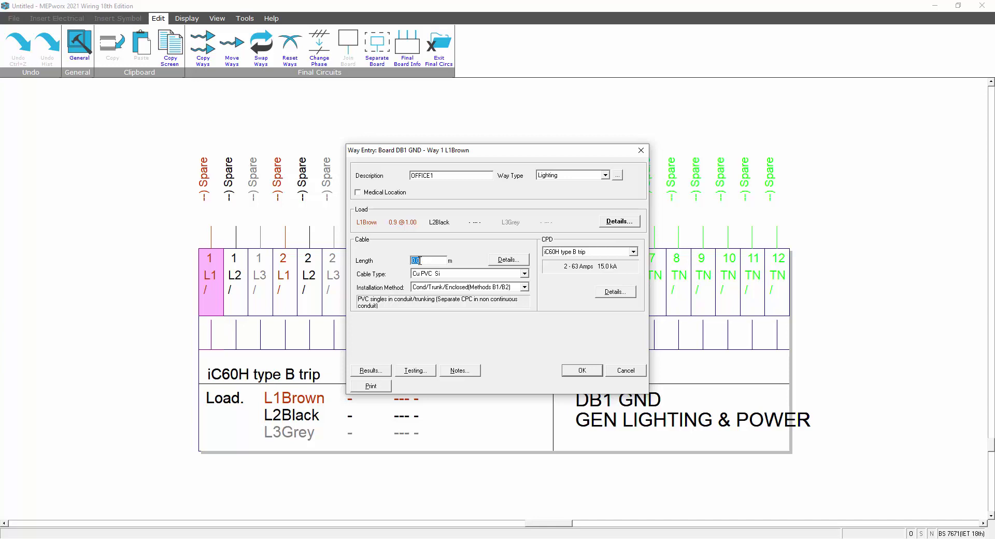
{"action": "left_click", "coordinate": [524, 273]}
{"action": "left_click", "coordinate": [524, 274]}
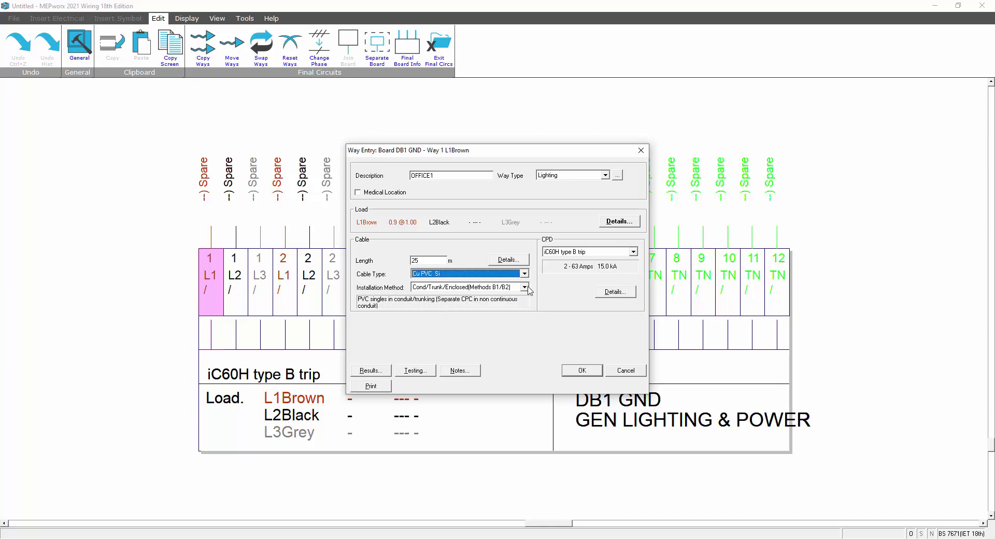
{"action": "left_click", "coordinate": [524, 288]}
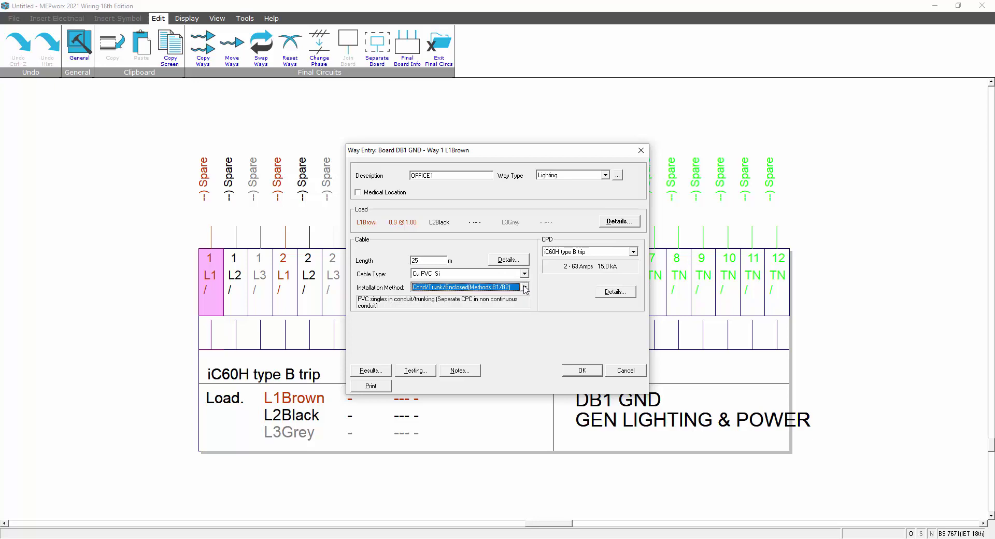
{"action": "left_click", "coordinate": [508, 260]}
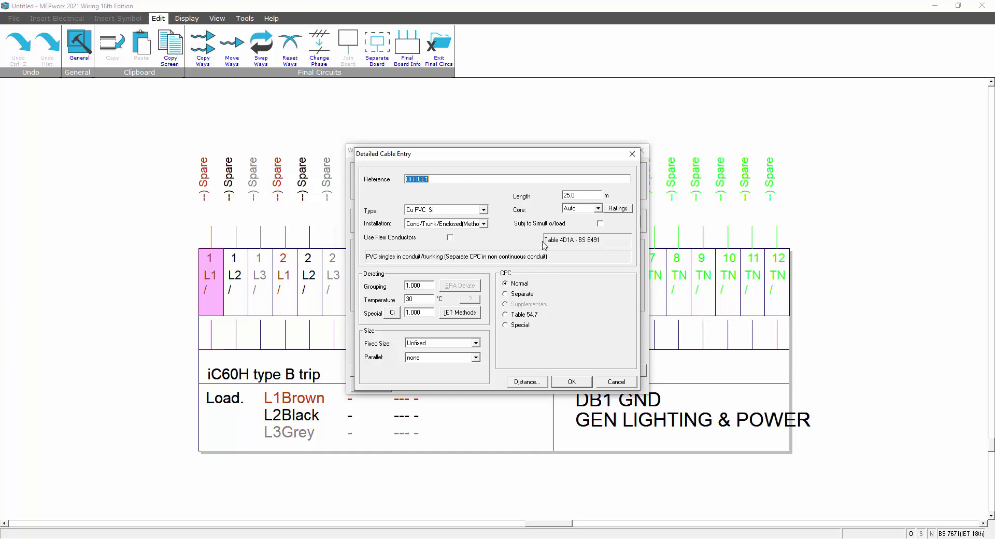
{"action": "left_click", "coordinate": [574, 383]}
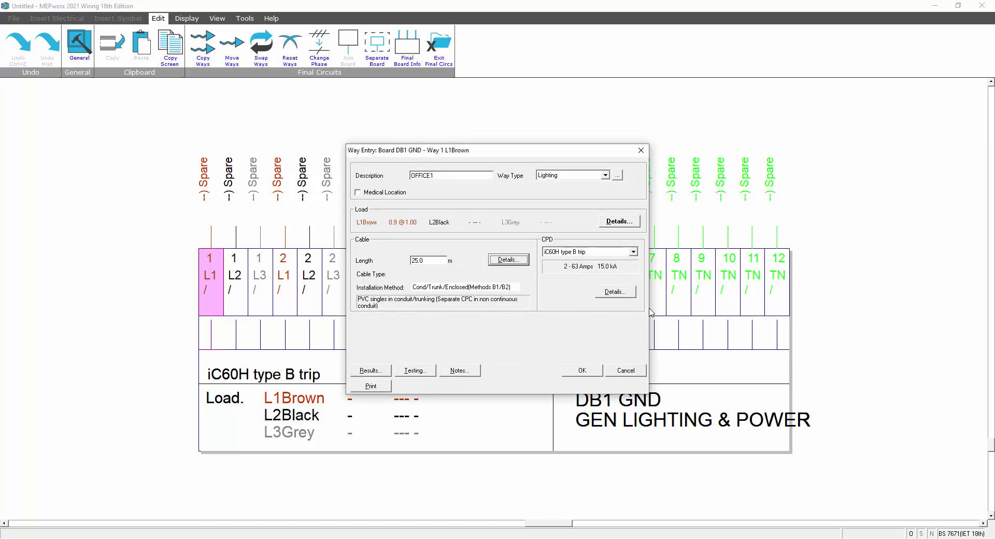
- Review the calculated cable, protective device and fault results for OFFICE1, and accept the way entry
{"action": "left_click", "coordinate": [371, 370]}
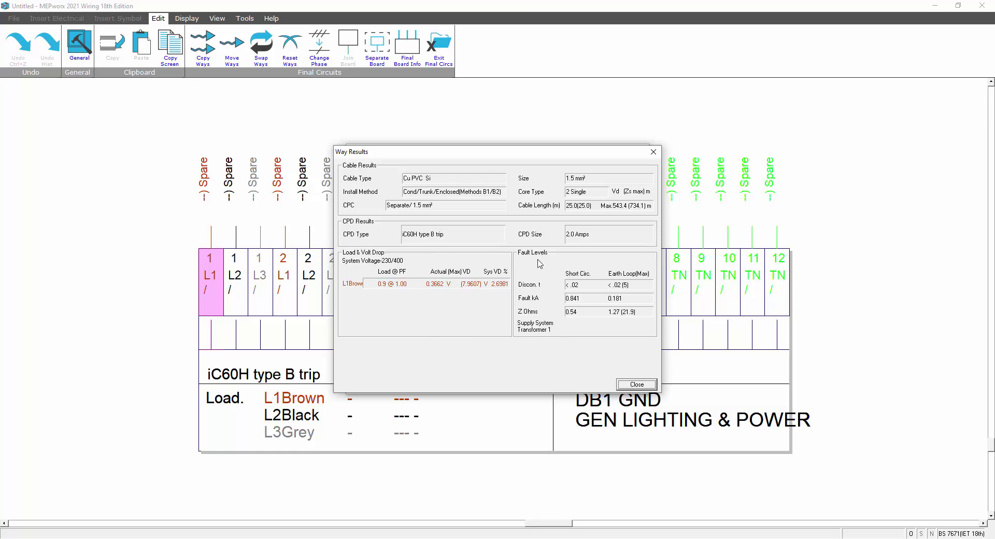
{"action": "left_click", "coordinate": [636, 384]}
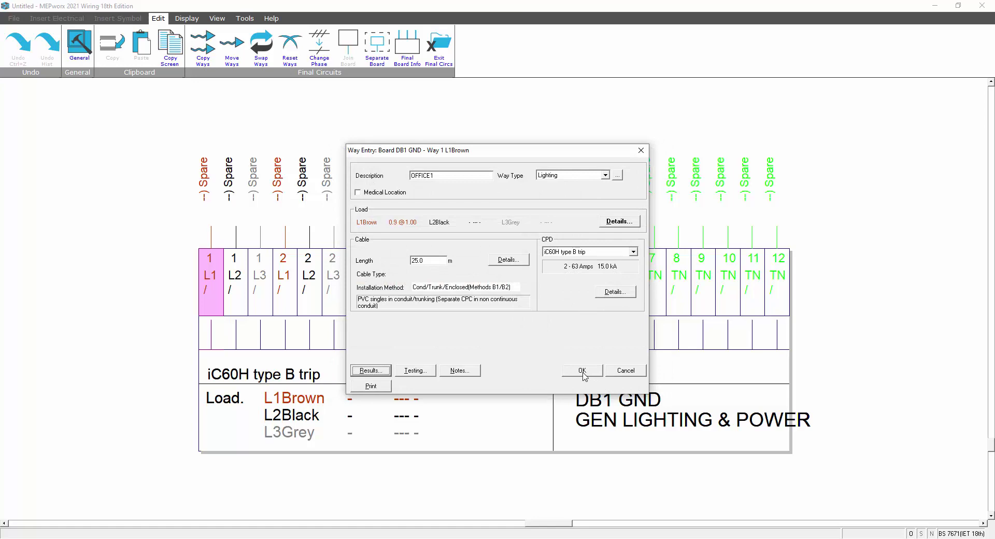
{"action": "left_click", "coordinate": [582, 371]}
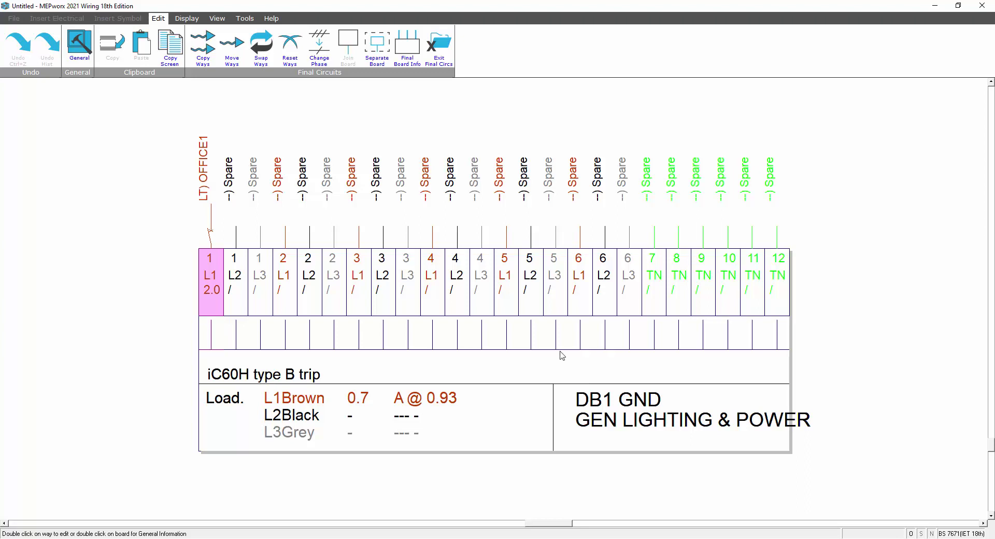
- Copy the OFFICE1 lighting circuit to ways 1 L2, 1 L3, 2 L1 and 2 L2 with Copy Ways
{"action": "left_click", "coordinate": [204, 47]}
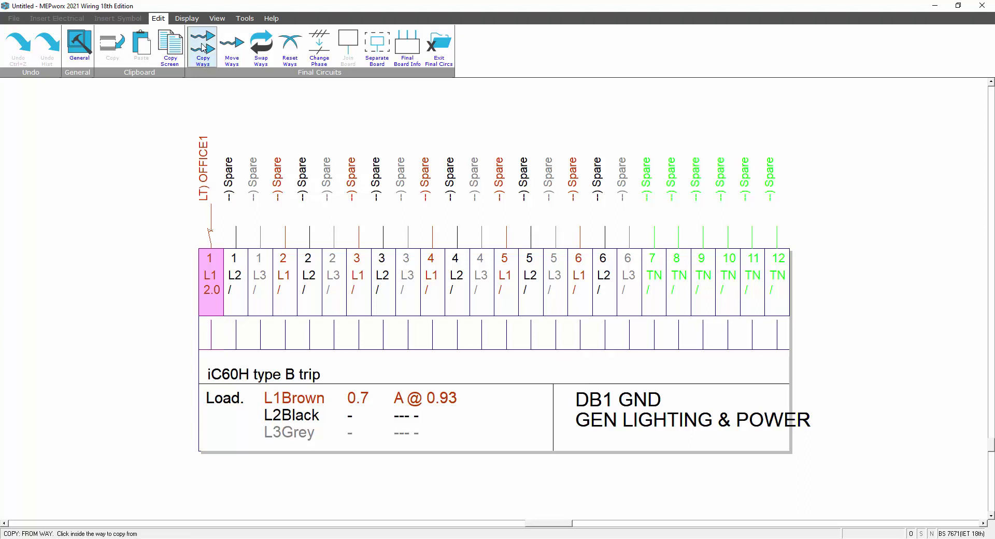
{"action": "left_click", "coordinate": [212, 281]}
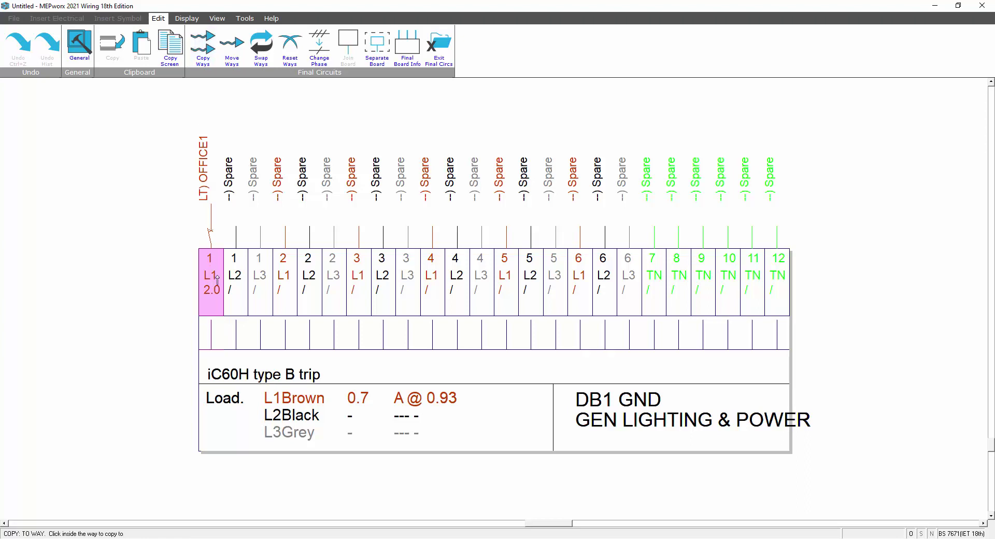
{"action": "left_click", "coordinate": [234, 278]}
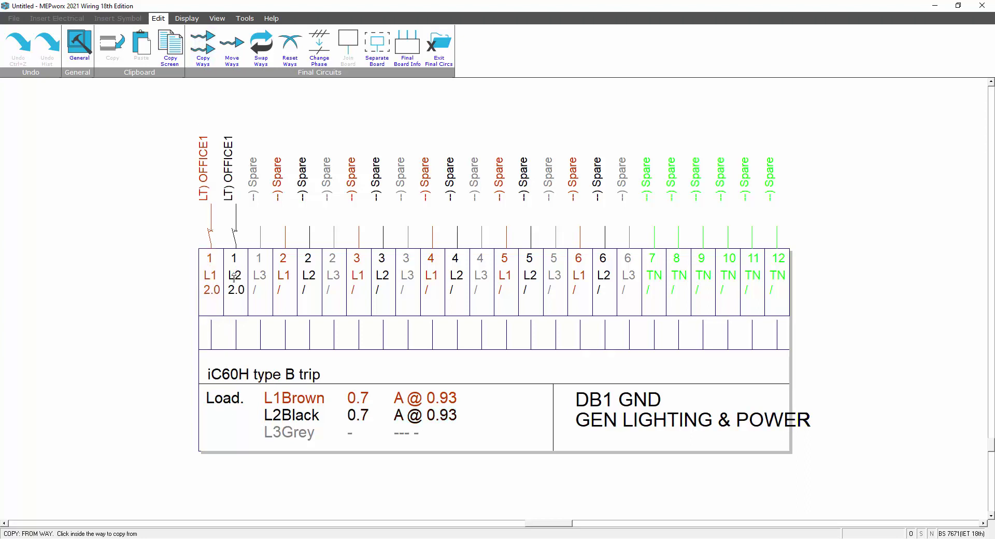
{"action": "left_click", "coordinate": [234, 278]}
{"action": "left_click", "coordinate": [255, 275]}
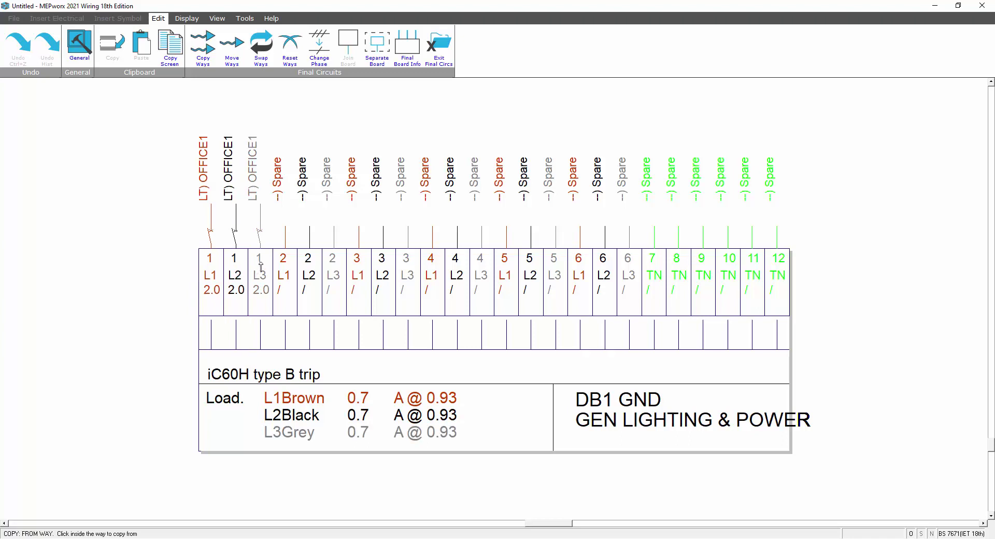
{"action": "left_click", "coordinate": [259, 268]}
{"action": "left_click", "coordinate": [280, 277]}
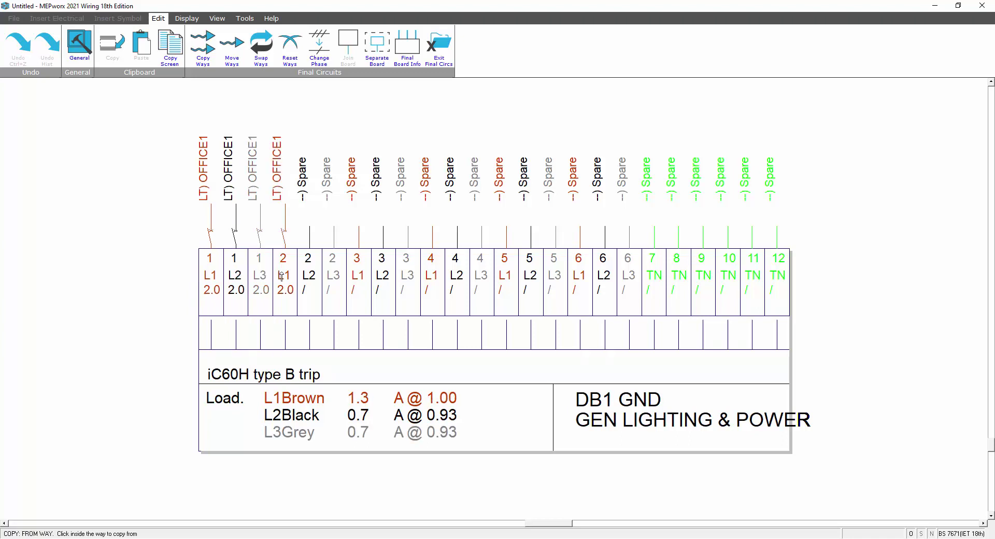
{"action": "left_click", "coordinate": [283, 273]}
{"action": "left_click", "coordinate": [303, 269]}
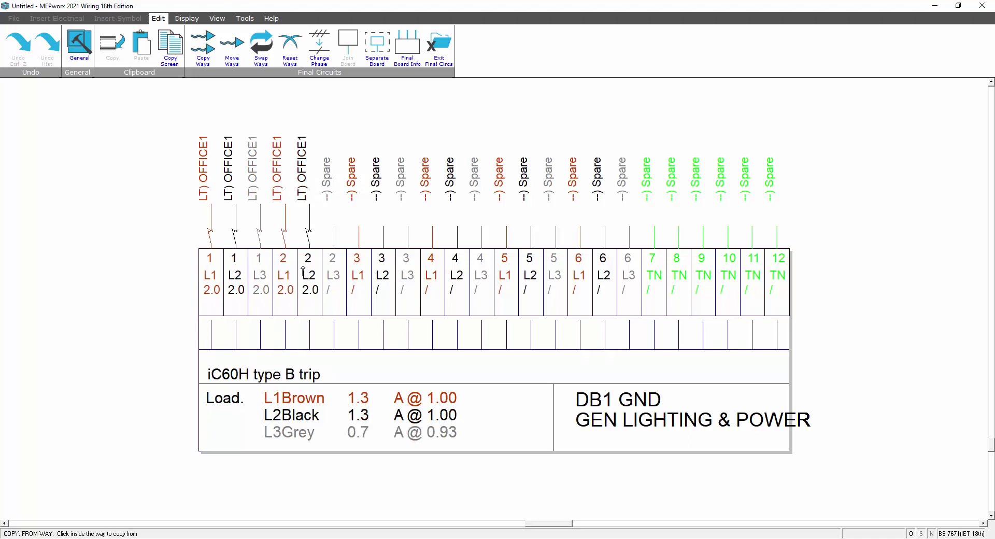
{"action": "key", "text": "Escape"}
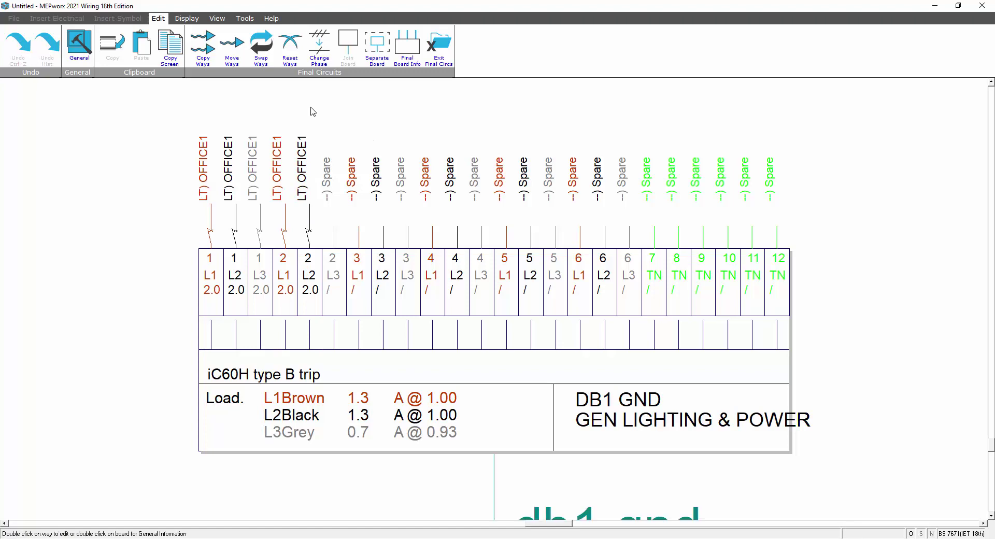
- Change the description of way 1 L2 to OFFICE2 and its cable length to 30 m
{"action": "double_click", "coordinate": [237, 270]}
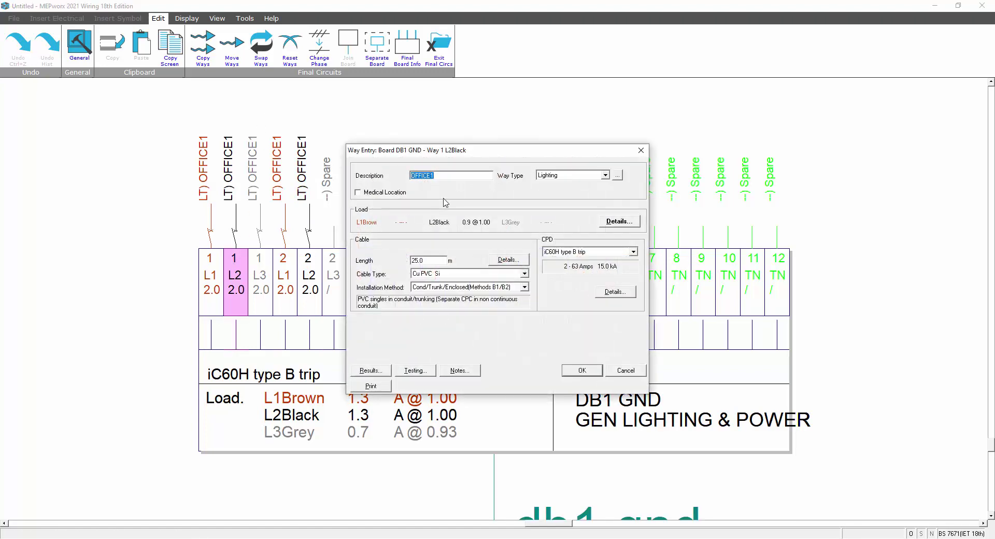
{"action": "left_click", "coordinate": [439, 177]}
{"action": "double_click", "coordinate": [430, 261]}
{"action": "type", "text": "30"}
{"action": "left_click", "coordinate": [568, 370]}
- Change the description of way 1 L3 to OFFICE3 and of way 2 L1 to OFFICE4
{"action": "double_click", "coordinate": [261, 281]}
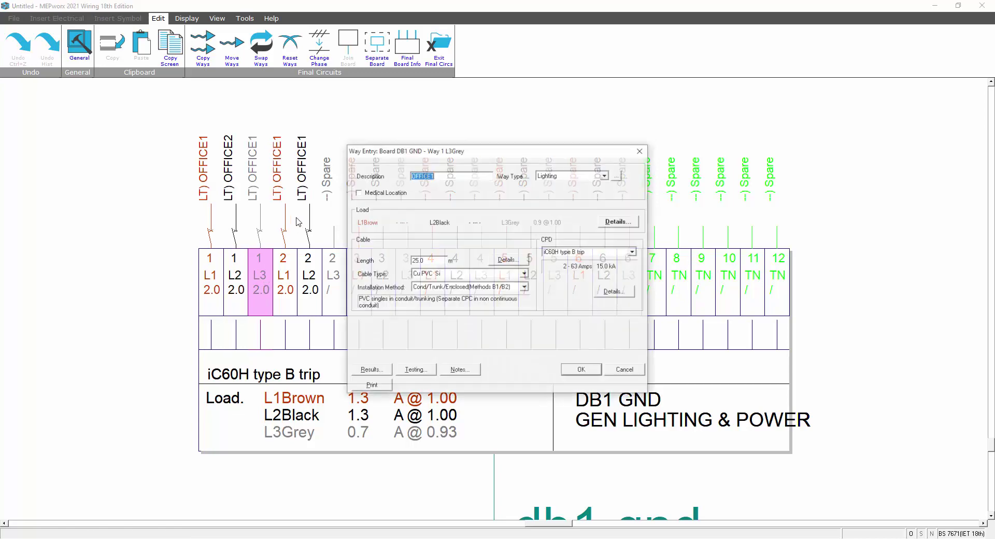
{"action": "left_click", "coordinate": [434, 177]}
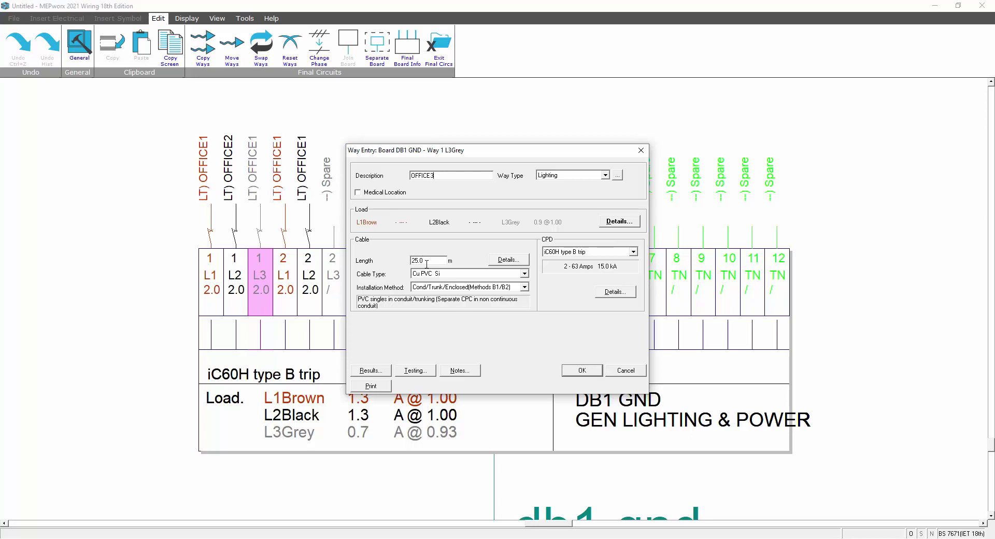
{"action": "left_click", "coordinate": [581, 370]}
{"action": "double_click", "coordinate": [284, 257]}
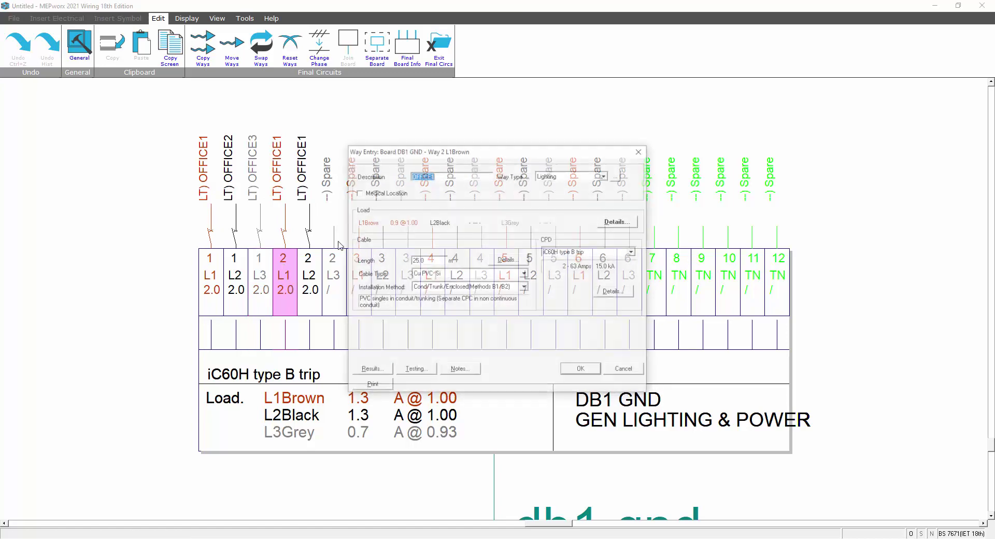
{"action": "left_click", "coordinate": [431, 177]}
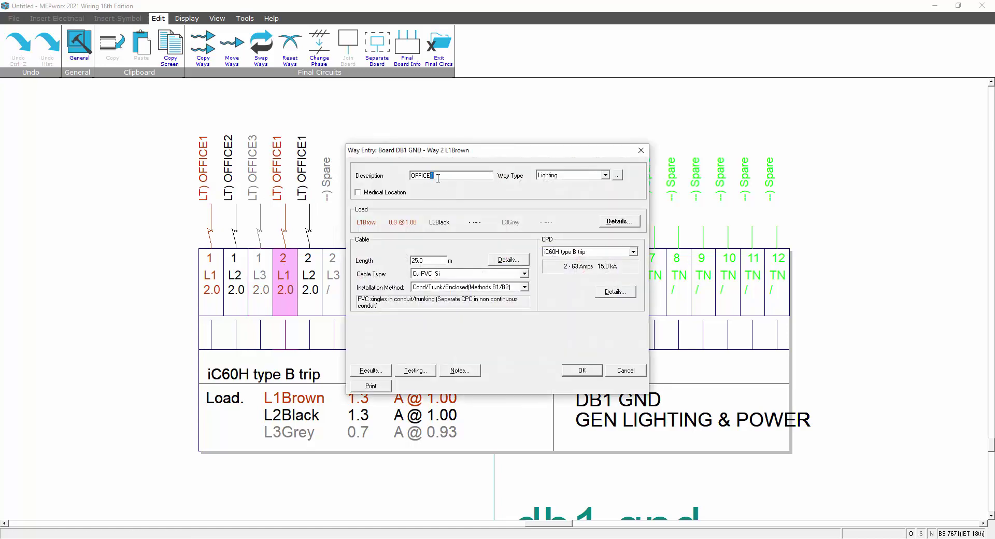
{"action": "left_click", "coordinate": [575, 371]}
- Change the description of way 2 L2 to OFFICE5 and accept the way entry
{"action": "double_click", "coordinate": [312, 266]}
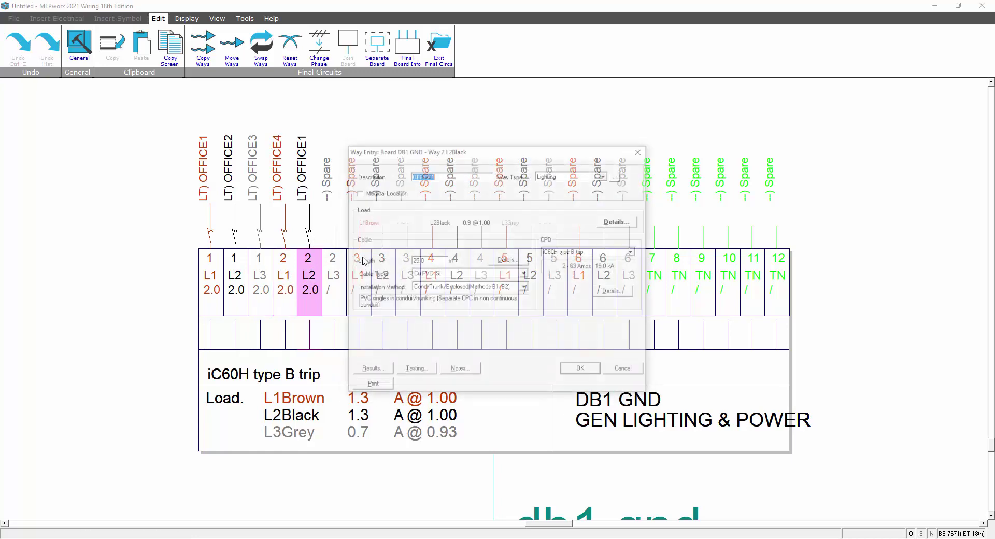
{"action": "left_click", "coordinate": [433, 178]}
{"action": "double_click", "coordinate": [433, 177]}
{"action": "left_click", "coordinate": [432, 177]}
{"action": "key", "text": "BackSpace"}
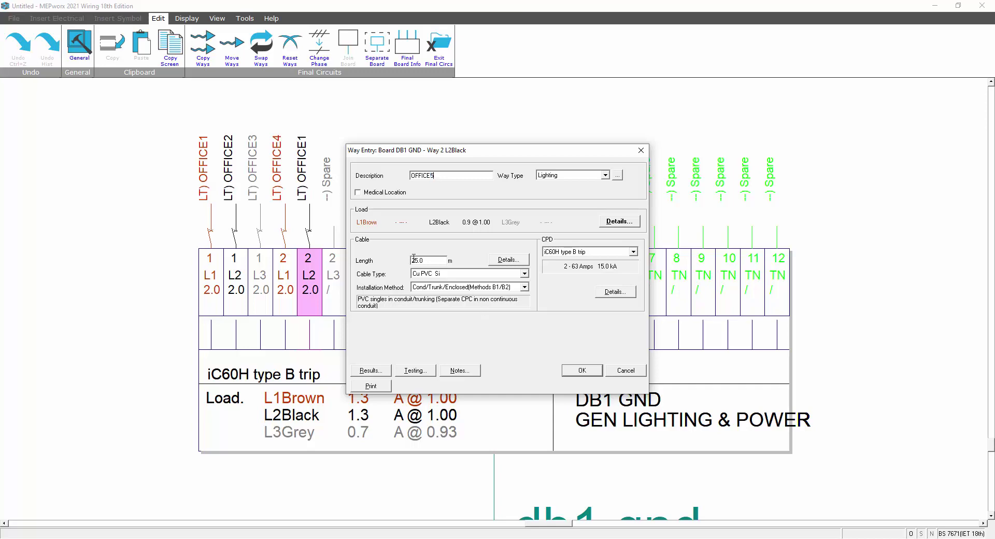
{"action": "left_click", "coordinate": [590, 372]}
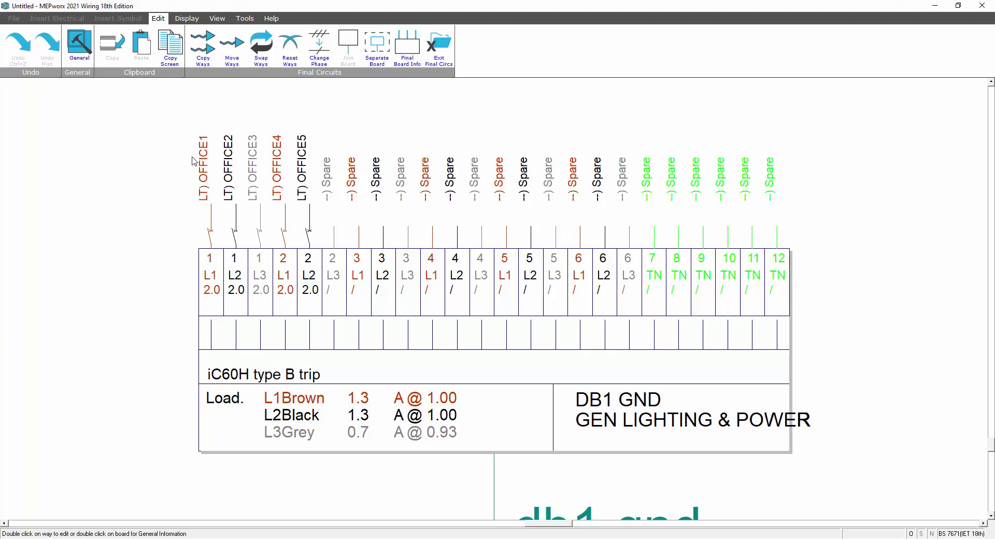
- Set the final circuit display options to show cable type and size on the ways and accept them
{"action": "left_click", "coordinate": [179, 19]}
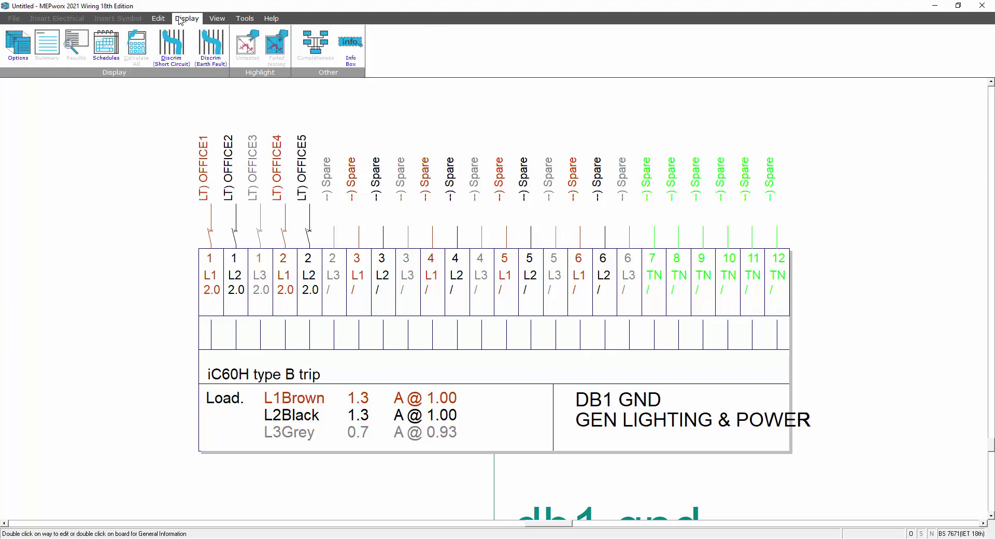
{"action": "left_click", "coordinate": [18, 44]}
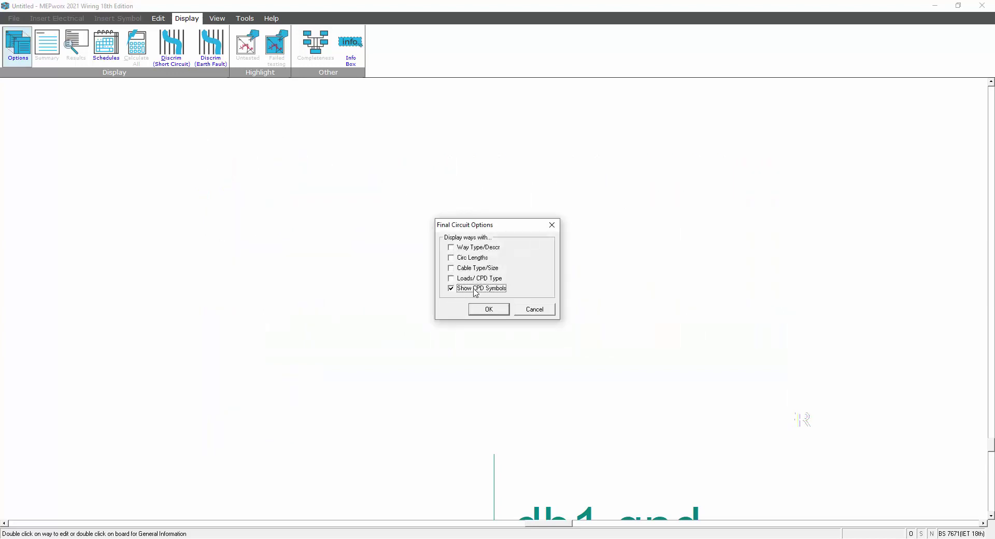
{"action": "left_click", "coordinate": [450, 269]}
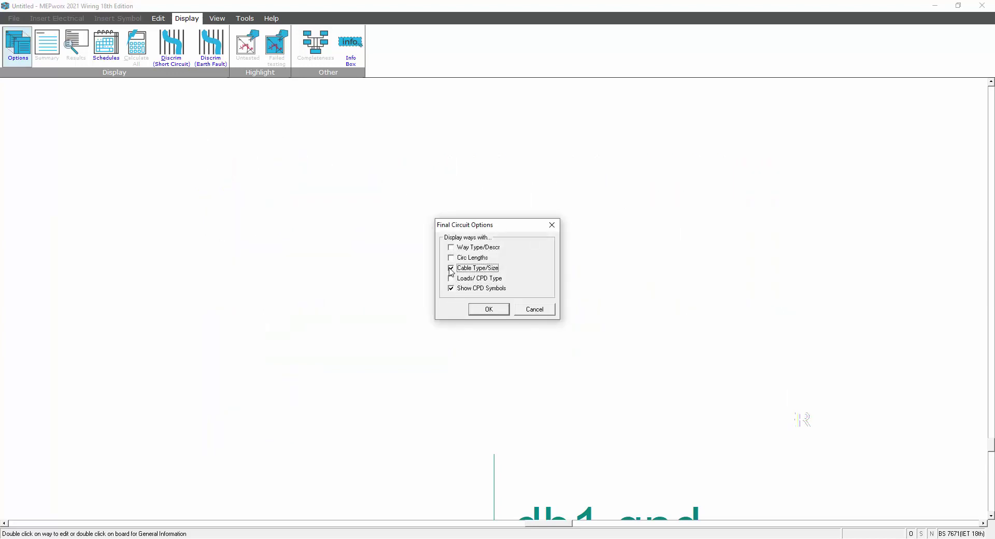
{"action": "left_click", "coordinate": [451, 279]}
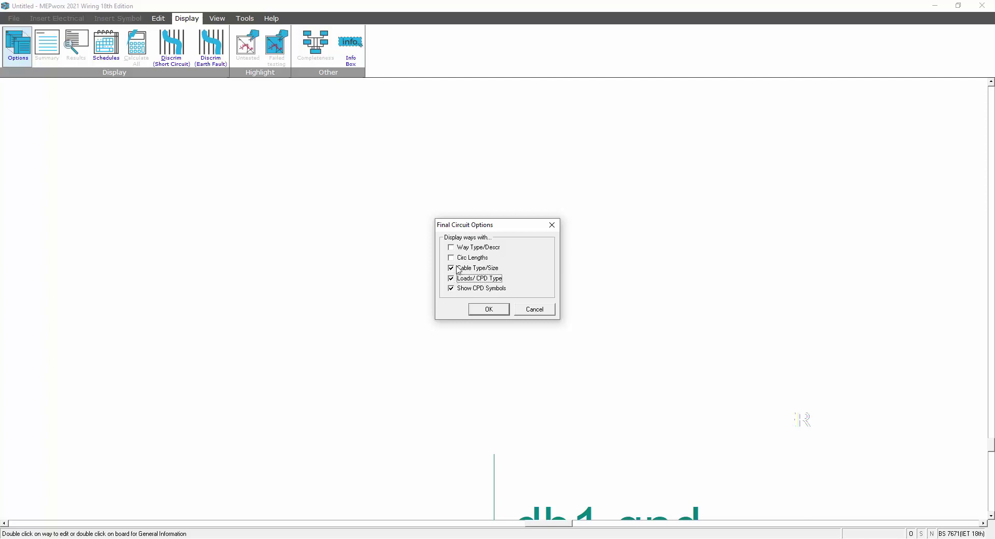
{"action": "left_click", "coordinate": [451, 280]}
{"action": "left_click", "coordinate": [451, 248]}
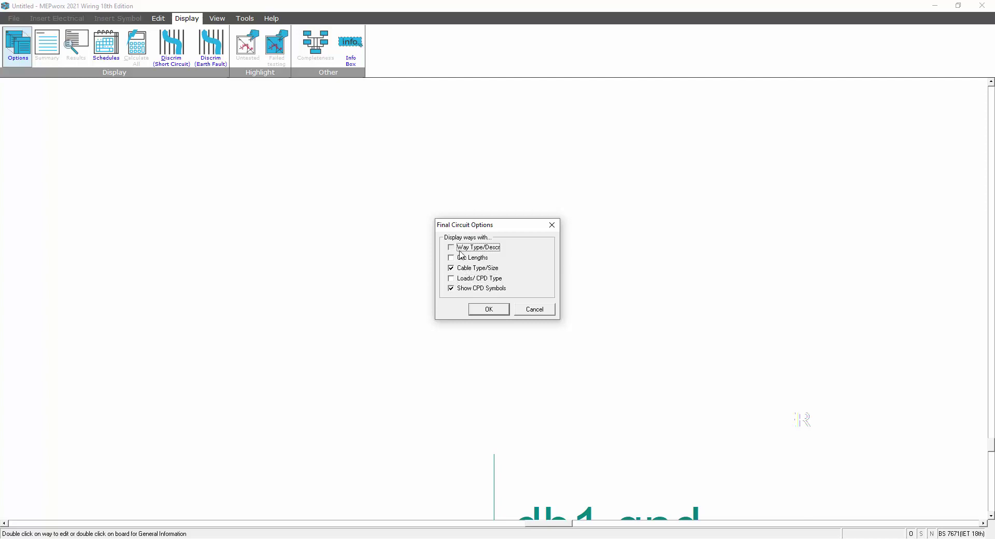
{"action": "left_click", "coordinate": [484, 309]}
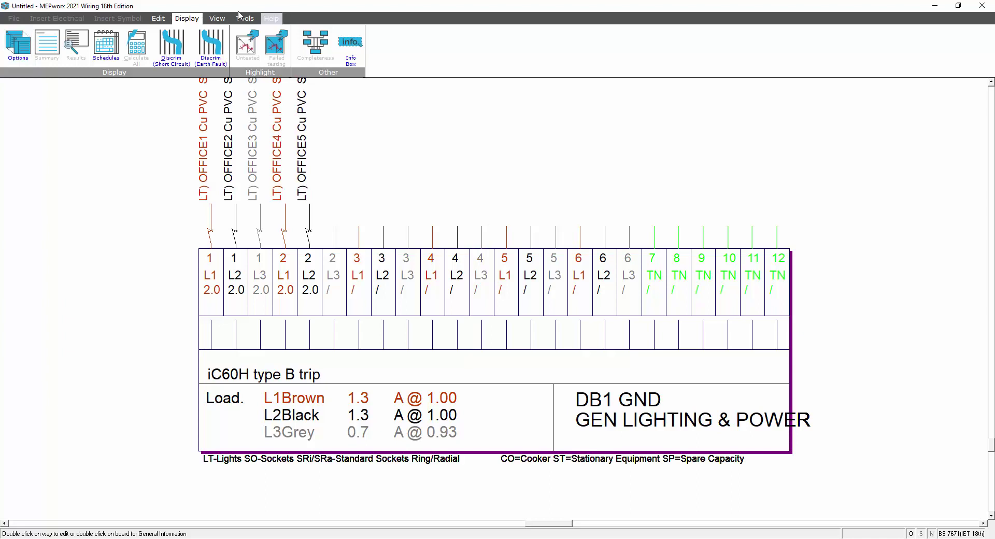
- Examine the DB1 GND way labels and the board's place in the network, then inspect the cable entry feeding it from MainDB 1
{"action": "left_click", "coordinate": [217, 19]}
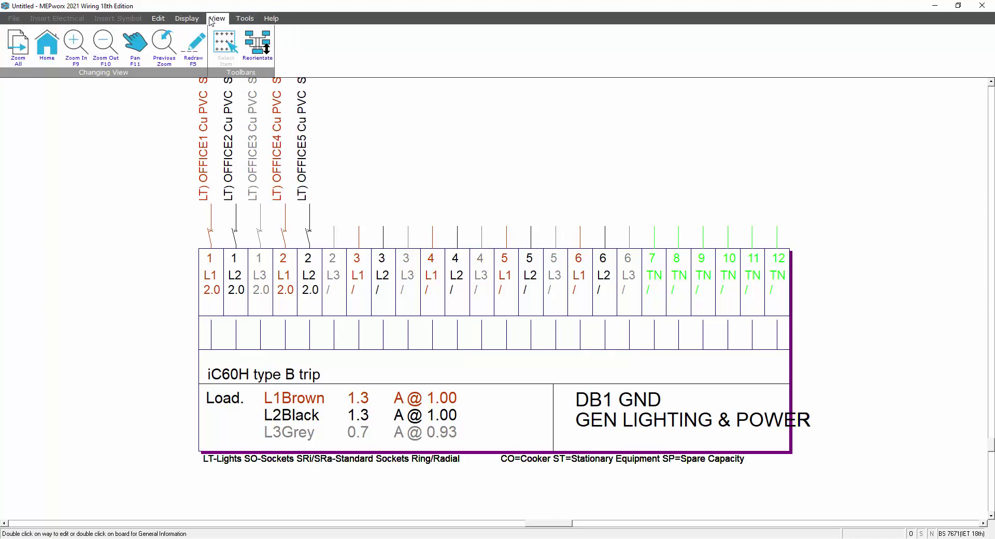
{"action": "left_click", "coordinate": [76, 46]}
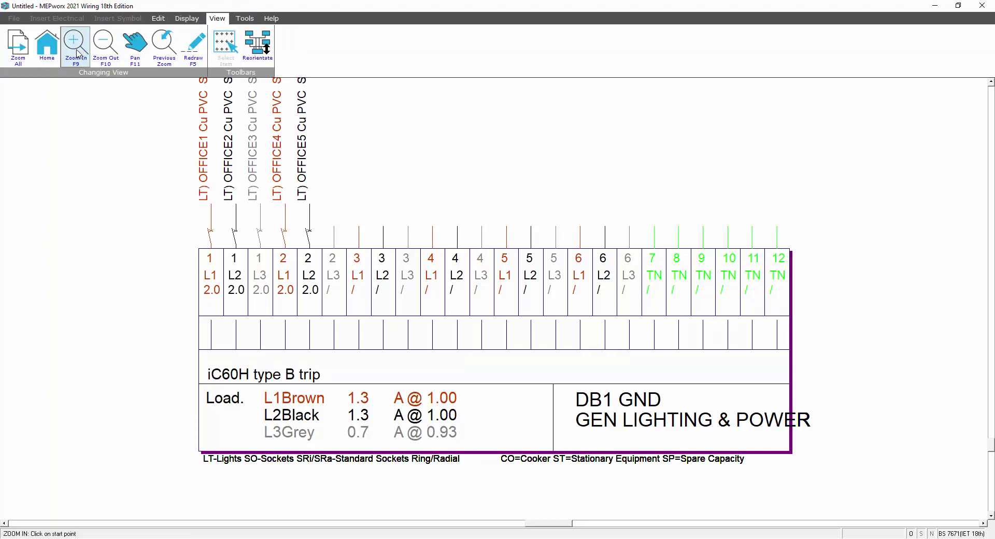
{"action": "left_click", "coordinate": [105, 48]}
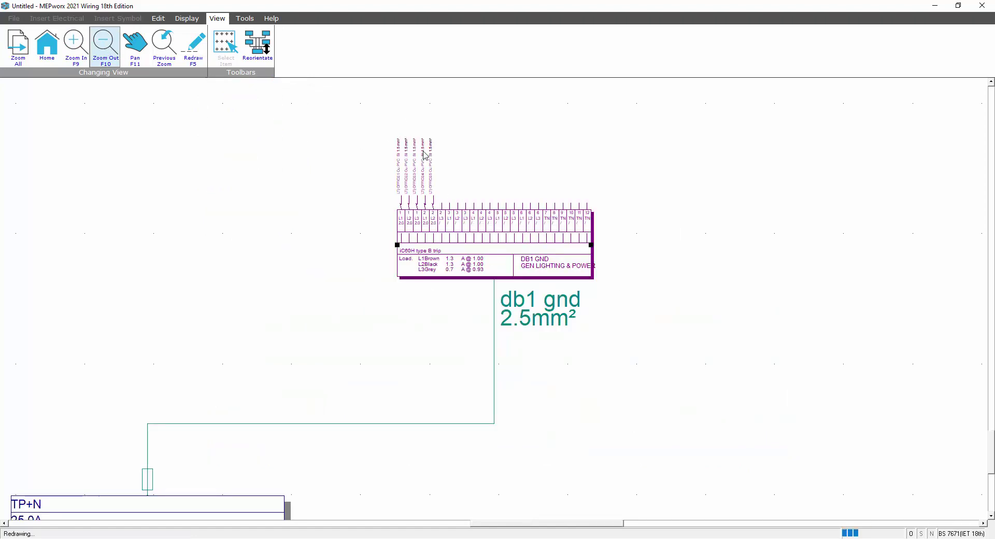
{"action": "scroll", "coordinate": [423, 152], "scroll_direction": "up", "scroll_amount": 1}
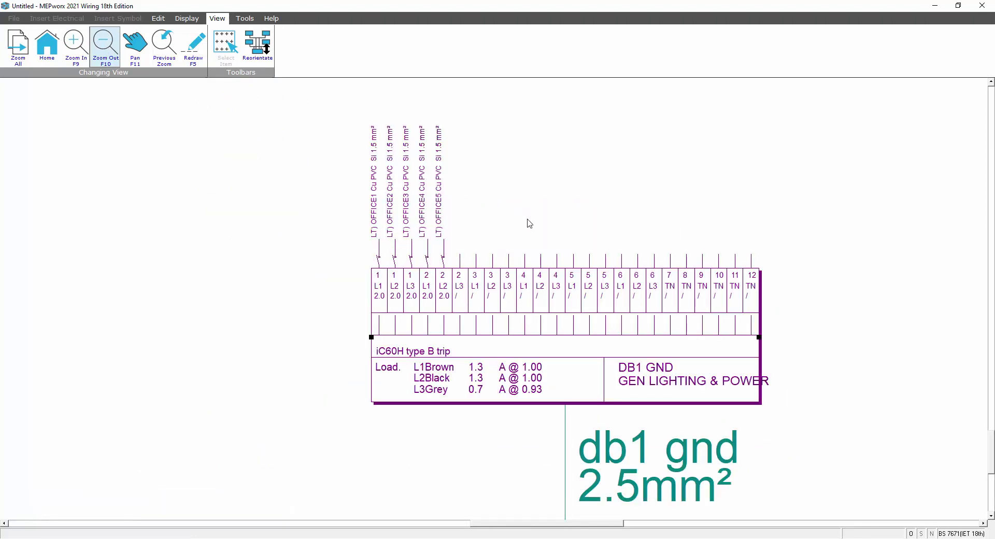
{"action": "scroll", "coordinate": [529, 223], "scroll_direction": "down", "scroll_amount": 1}
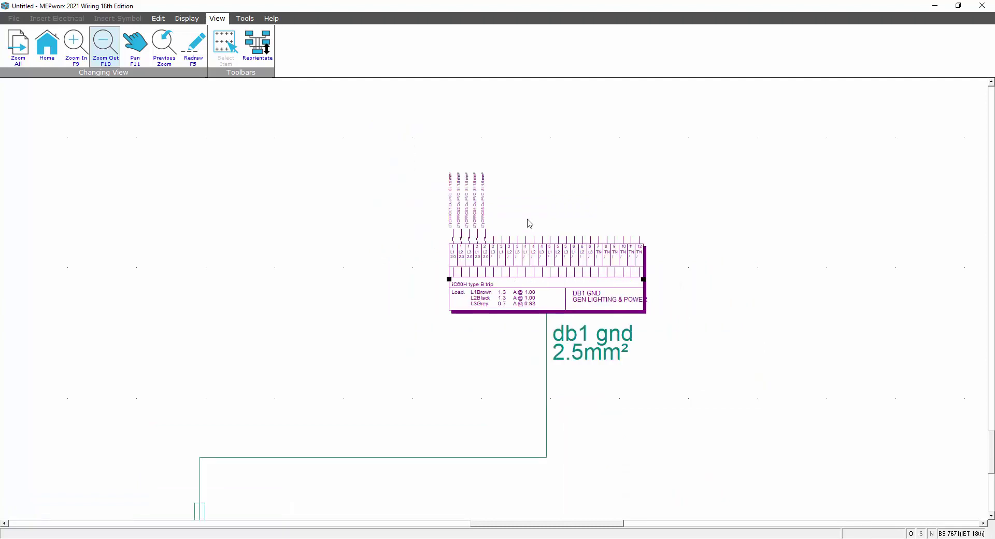
{"action": "scroll", "coordinate": [529, 223], "scroll_direction": "down", "scroll_amount": 1}
{"action": "scroll", "coordinate": [529, 223], "scroll_direction": "down", "scroll_amount": 1}
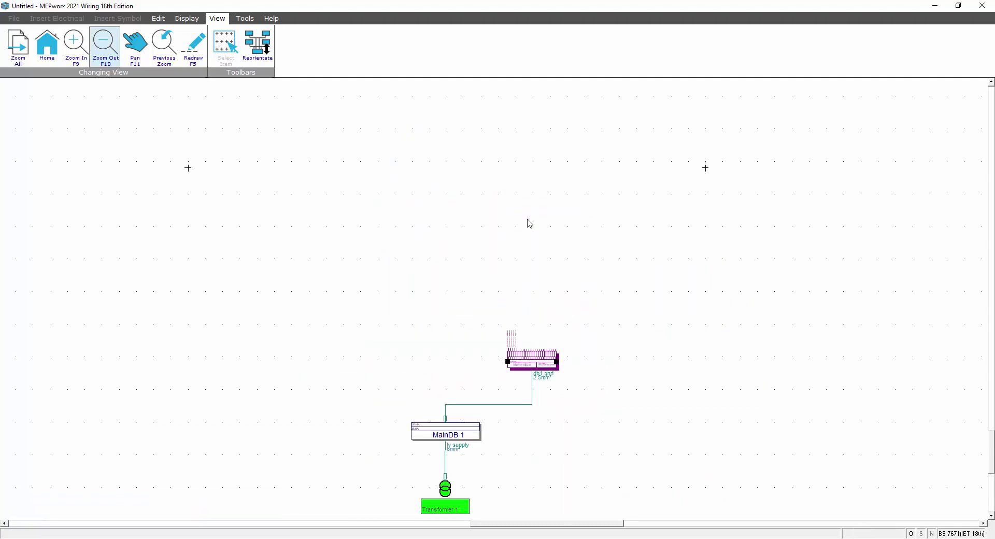
{"action": "scroll", "coordinate": [529, 224], "scroll_direction": "up", "scroll_amount": 1}
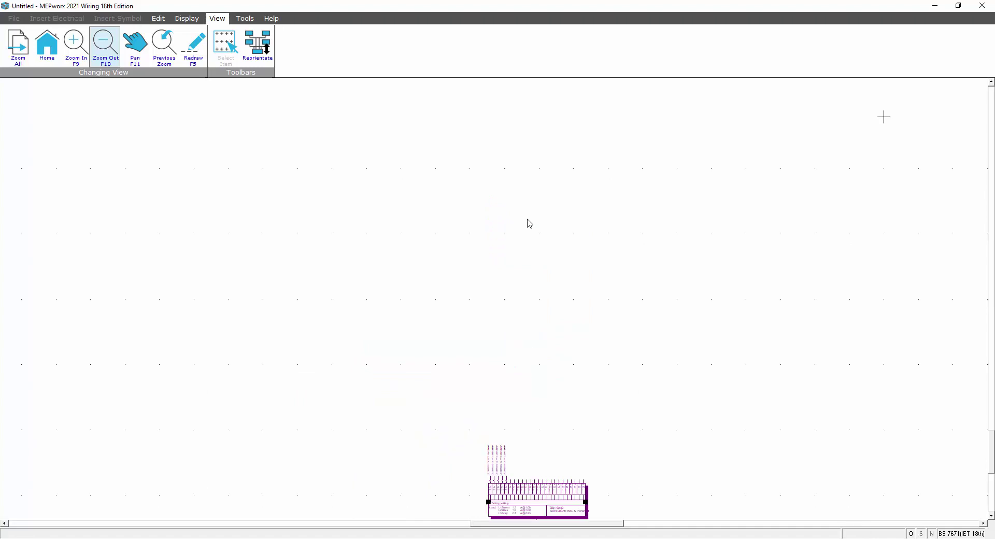
{"action": "scroll", "coordinate": [529, 223], "scroll_direction": "down", "scroll_amount": 1}
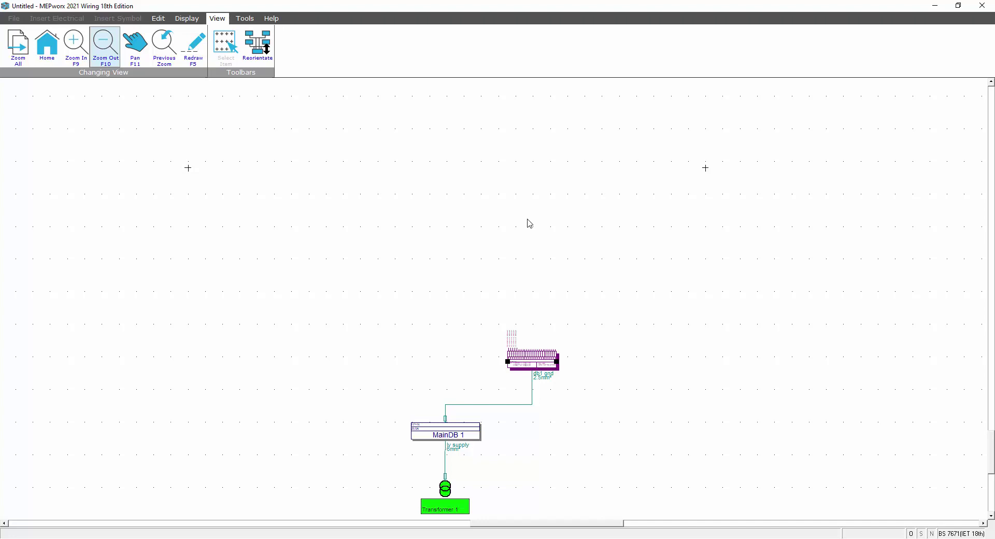
{"action": "scroll", "coordinate": [512, 429], "scroll_direction": "up", "scroll_amount": 1}
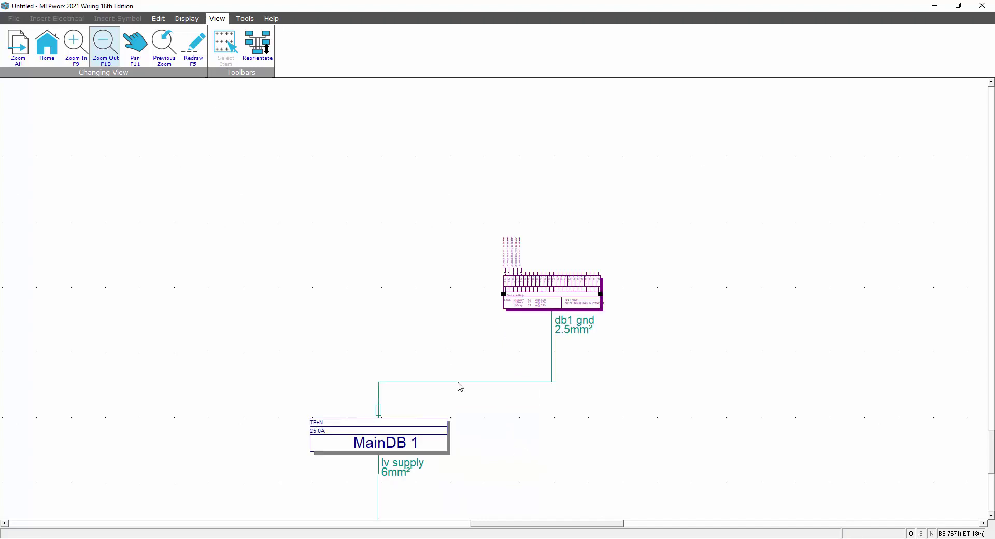
{"action": "double_click", "coordinate": [460, 383]}
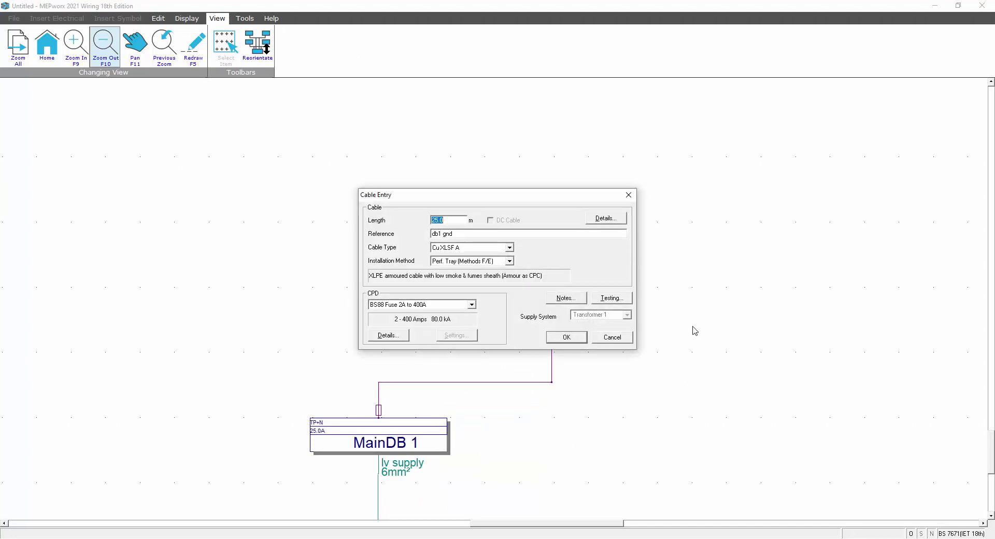
{"action": "left_click", "coordinate": [612, 338]}
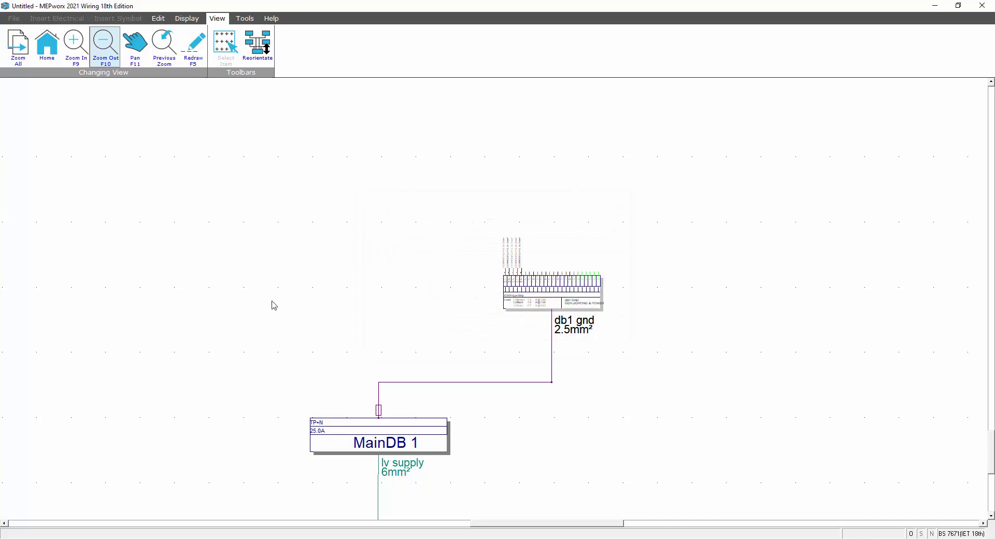
- Reopen the ways of the DB1 GND board for editing from its load entry
{"action": "left_click", "coordinate": [158, 19]}
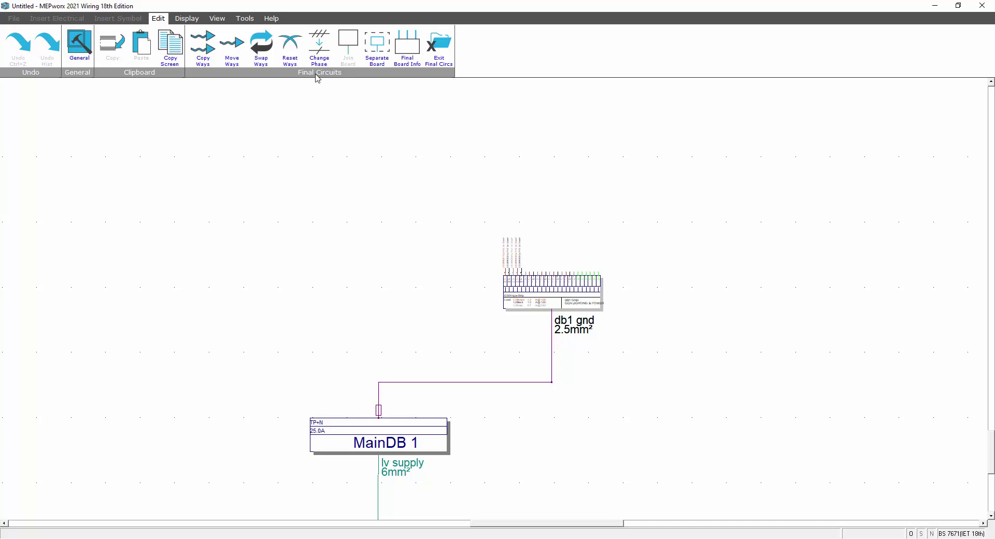
{"action": "scroll", "coordinate": [552, 295], "scroll_direction": "up", "scroll_amount": 2}
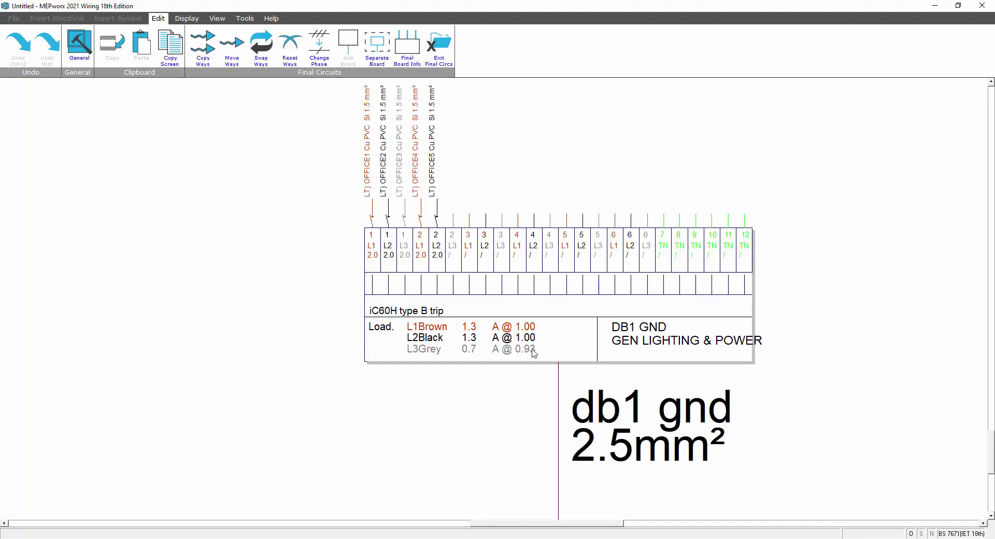
{"action": "scroll", "coordinate": [477, 233], "scroll_direction": "up", "scroll_amount": 1}
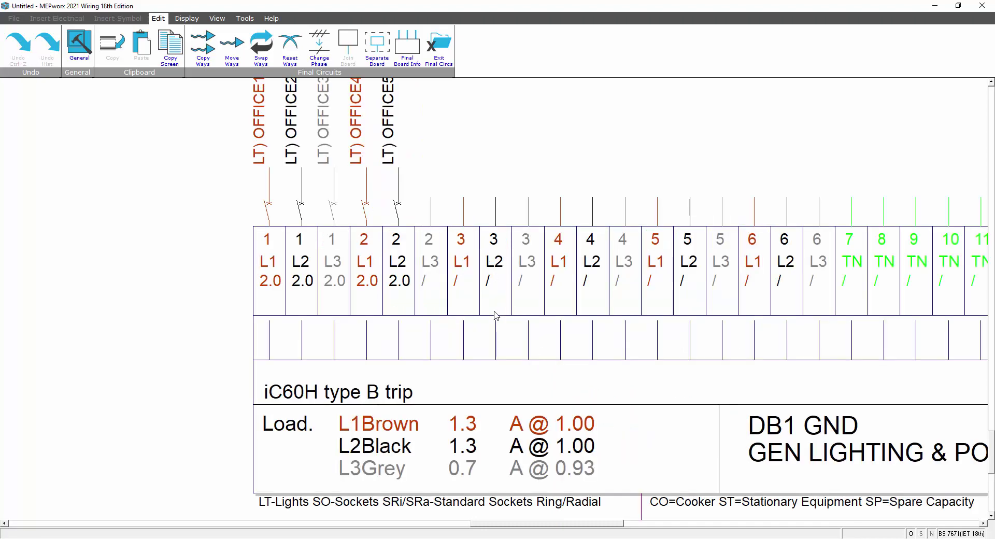
{"action": "scroll", "coordinate": [496, 316], "scroll_direction": "down", "scroll_amount": 1}
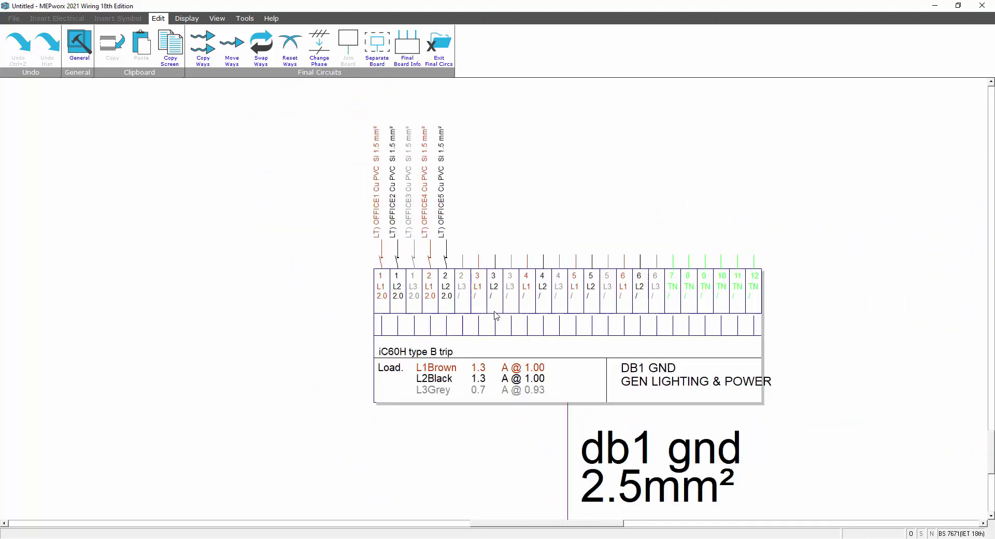
{"action": "double_click", "coordinate": [464, 293]}
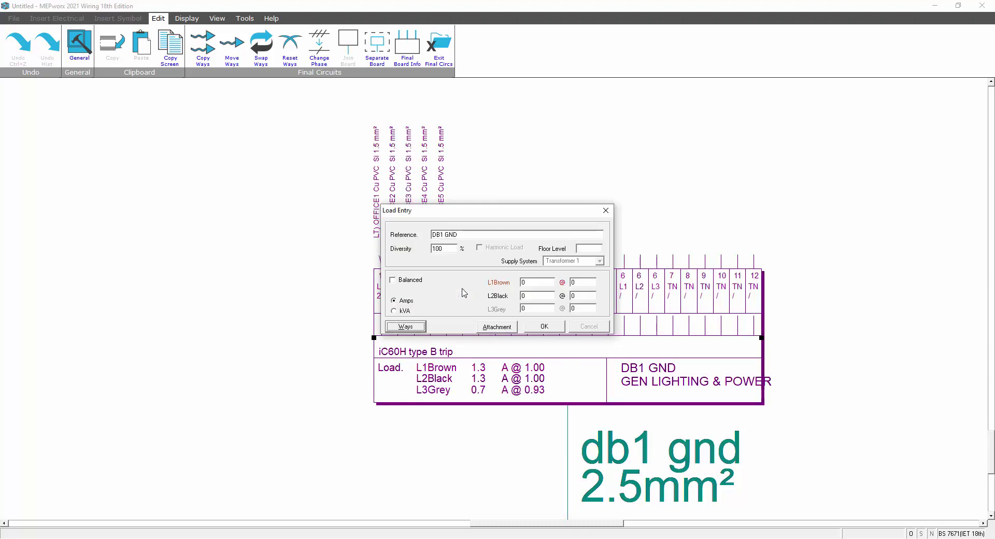
{"action": "left_click", "coordinate": [420, 326]}
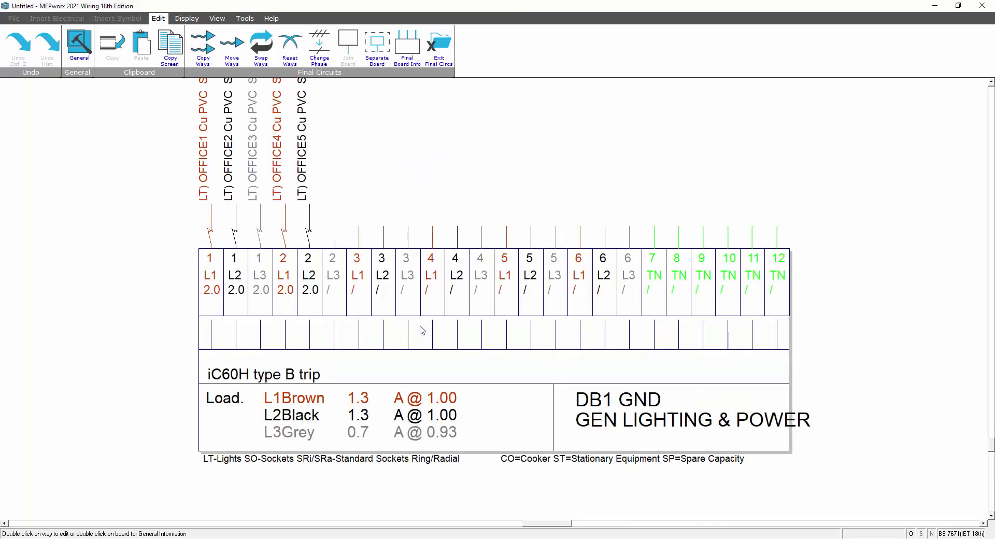
- Set way 2 L3 to the Standard Sockets way type with the description RING OFFICE 1-4
{"action": "double_click", "coordinate": [334, 280]}
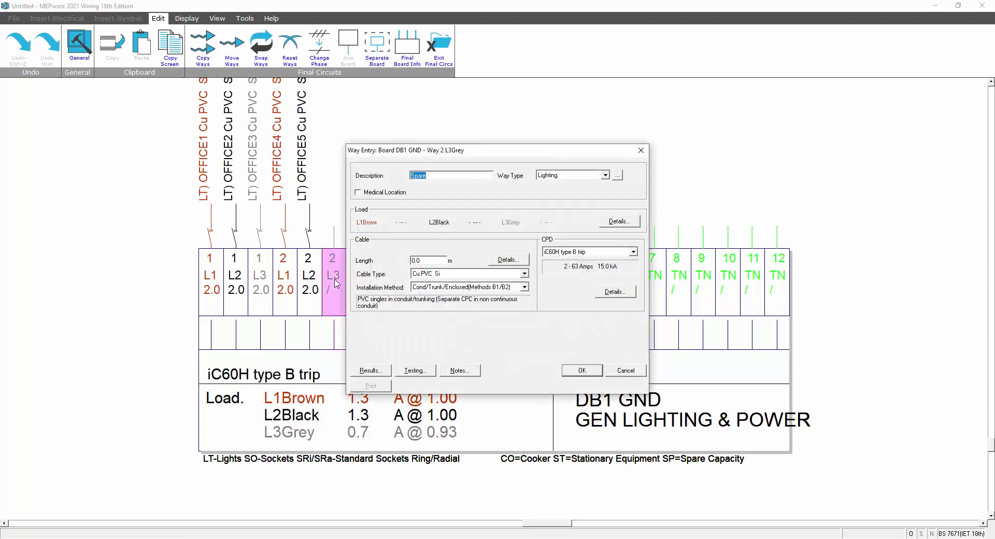
{"action": "left_click", "coordinate": [604, 176]}
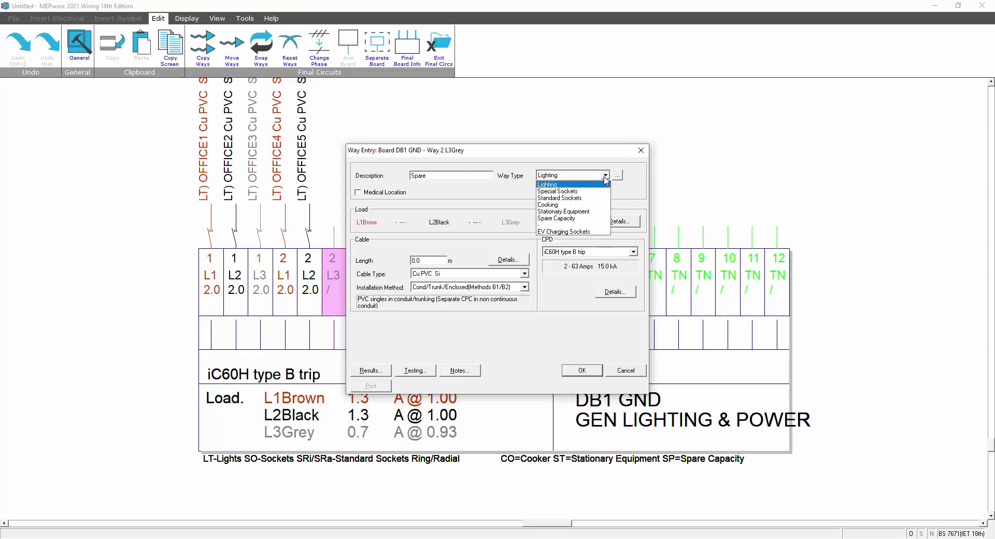
{"action": "left_click", "coordinate": [570, 198]}
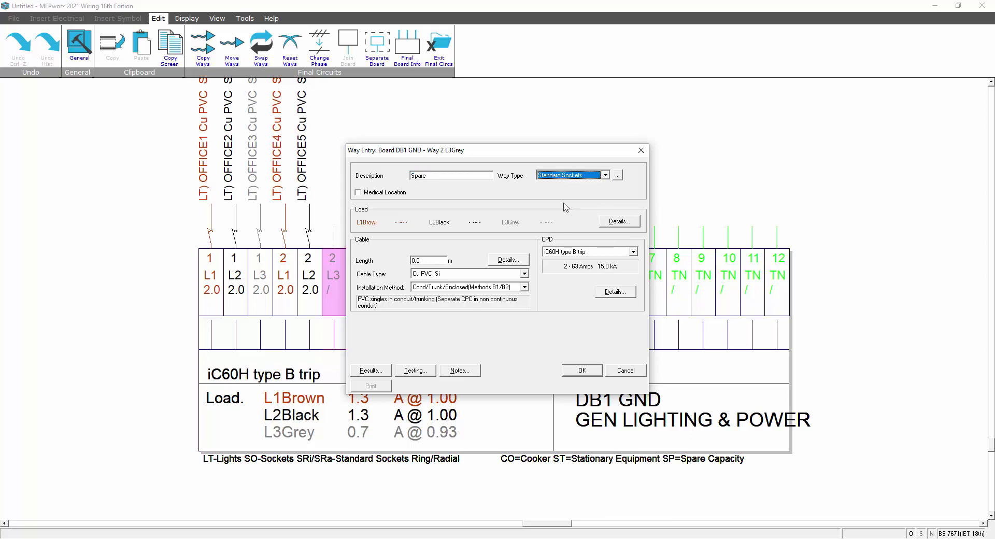
{"action": "double_click", "coordinate": [444, 177]}
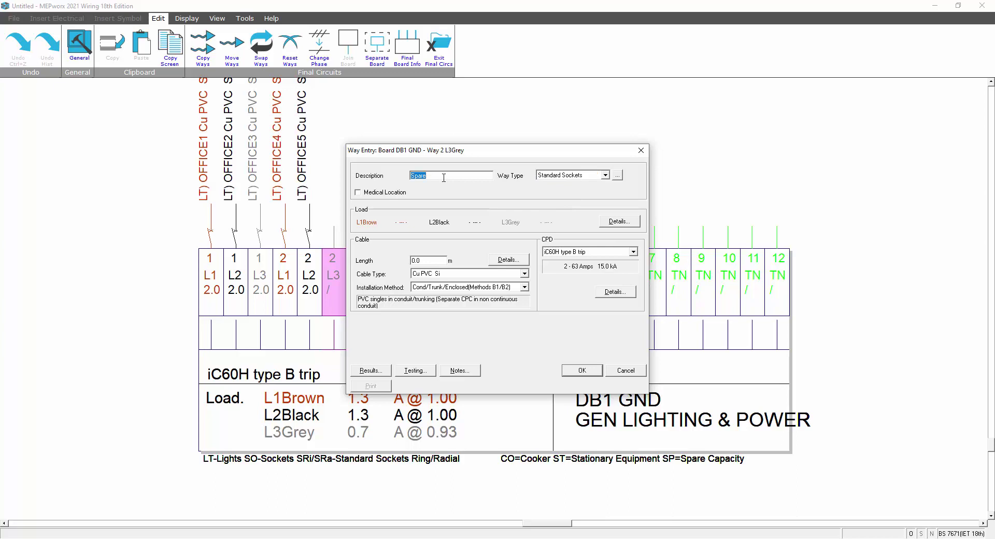
{"action": "type", "text": "RING OFFICE 104"}
{"action": "left_click_drag", "start_coordinate": [458, 177], "coordinate": [452, 175]}
{"action": "key", "text": "BackSpace"}
- Set the cable length of way 2 L3 to 80 m and open its socket load details
{"action": "double_click", "coordinate": [425, 260]}
{"action": "type", "text": "80"}
{"action": "left_click", "coordinate": [607, 222]}
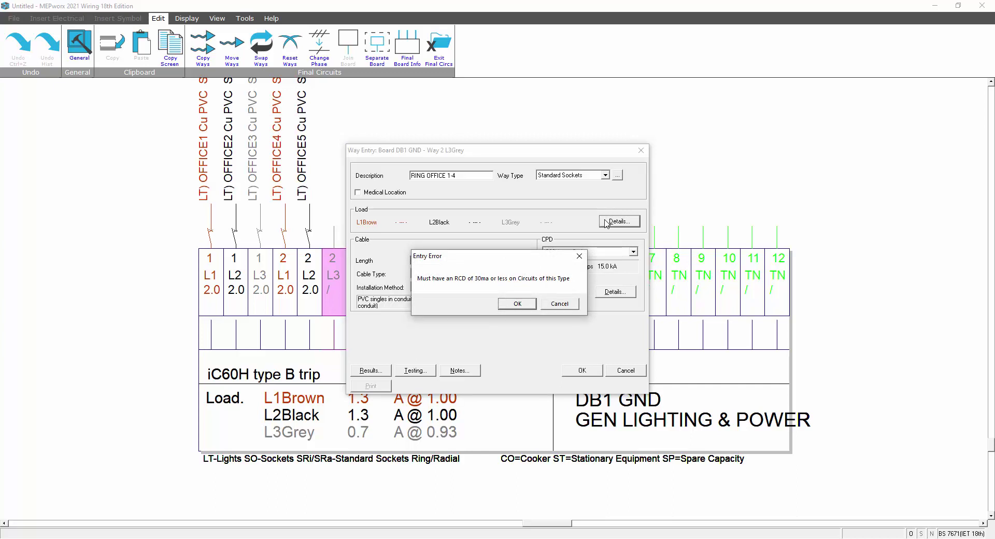
{"action": "left_click", "coordinate": [517, 307]}
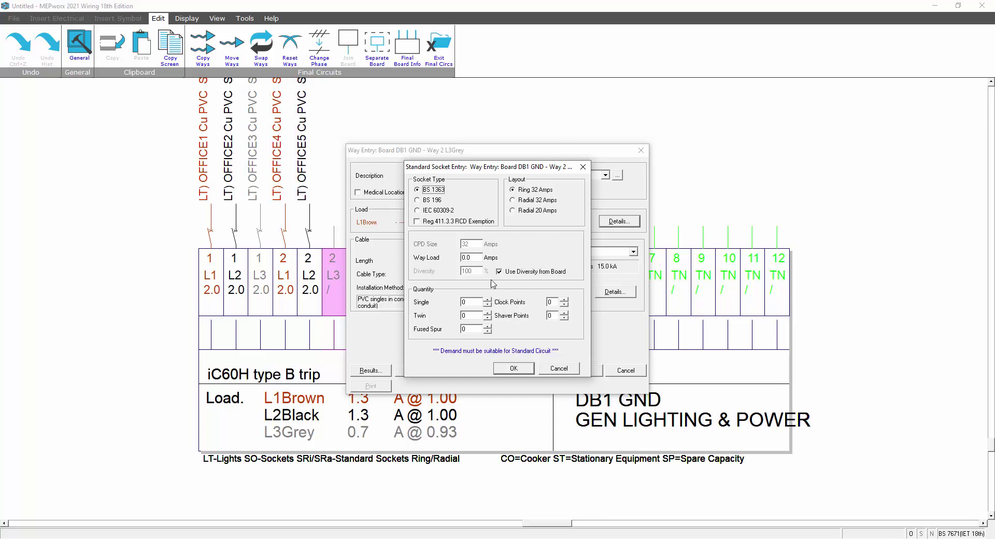
- Try a way load of 32 A and a custom diversity for the socket ring instead of the board's diversity
{"action": "double_click", "coordinate": [473, 257]}
{"action": "type", "text": "32"}
{"action": "left_click", "coordinate": [499, 272]}
{"action": "double_click", "coordinate": [473, 271]}
{"action": "type", "text": "59"}
{"action": "double_click", "coordinate": [481, 272]}
{"action": "type", "text": "100"}
{"action": "left_click", "coordinate": [499, 272]}
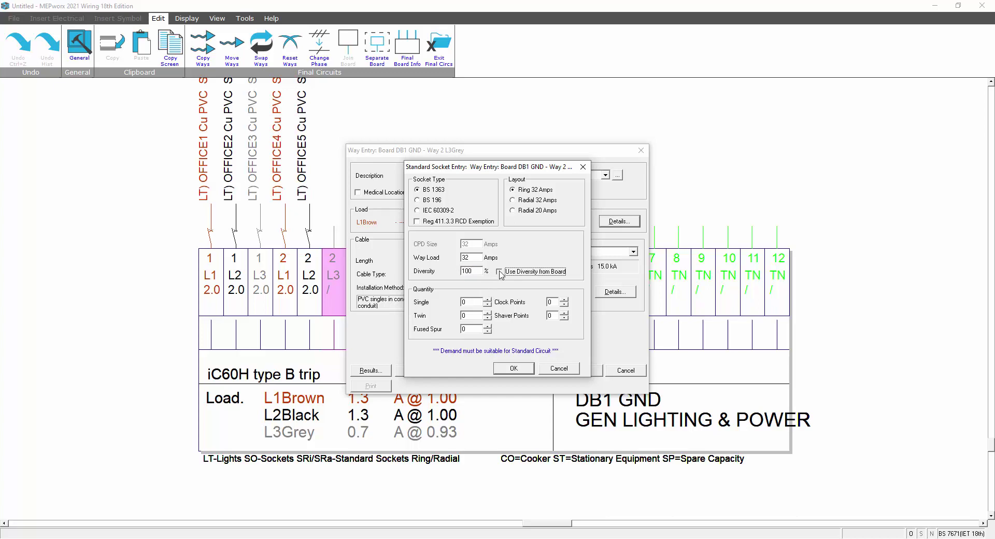
{"action": "left_click", "coordinate": [500, 273]}
- Set the ring's way load to 18 A with 5 single and 5 twin sockets, and accept the socket entry
{"action": "type", "text": "1"}
{"action": "left_click_drag", "start_coordinate": [470, 258], "coordinate": [454, 257]}
{"action": "left_click", "coordinate": [488, 300]}
{"action": "left_click", "coordinate": [488, 312]}
{"action": "left_click", "coordinate": [487, 312]}
{"action": "left_click", "coordinate": [488, 313]}
{"action": "left_click", "coordinate": [488, 313]}
{"action": "left_click", "coordinate": [488, 313]}
{"action": "left_click", "coordinate": [518, 372]}
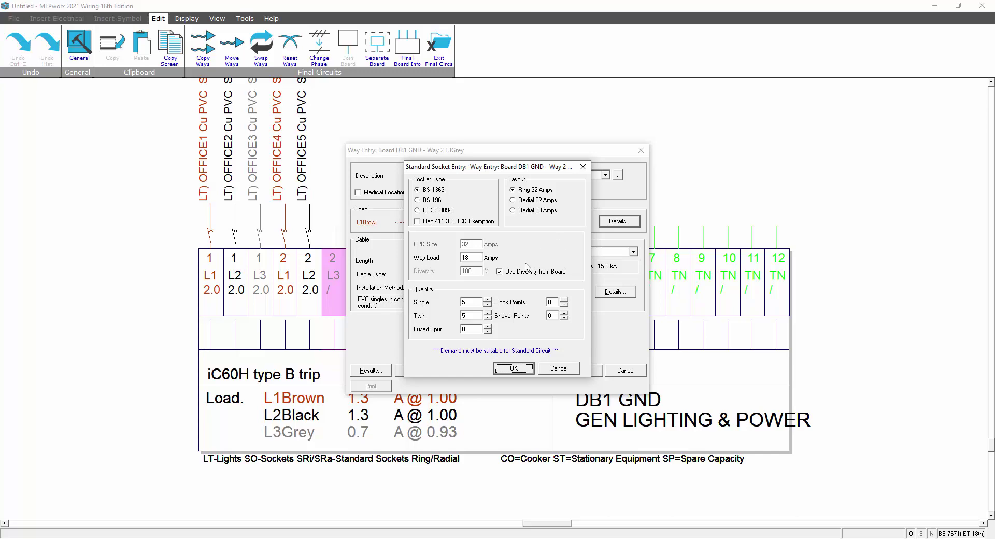
{"action": "left_click", "coordinate": [512, 369]}
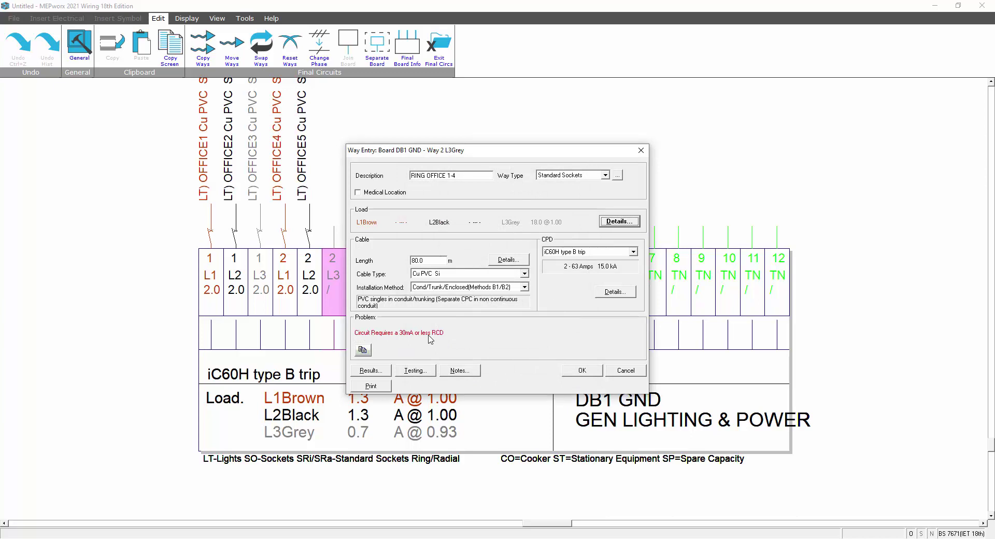
- Add a generic RCD with unfixed size to the protective device of way 2 L3 and accept the way entry
{"action": "left_click", "coordinate": [633, 252]}
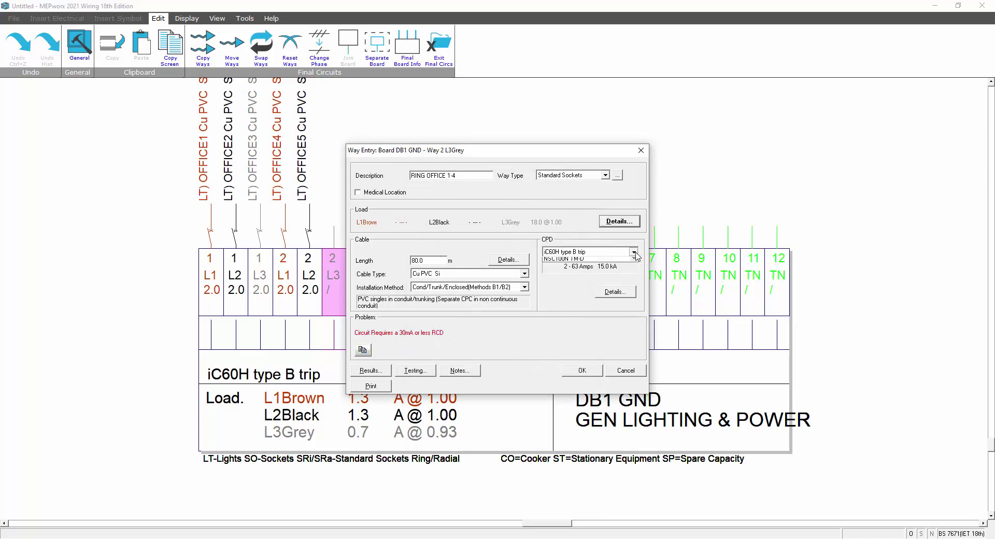
{"action": "left_click", "coordinate": [634, 252]}
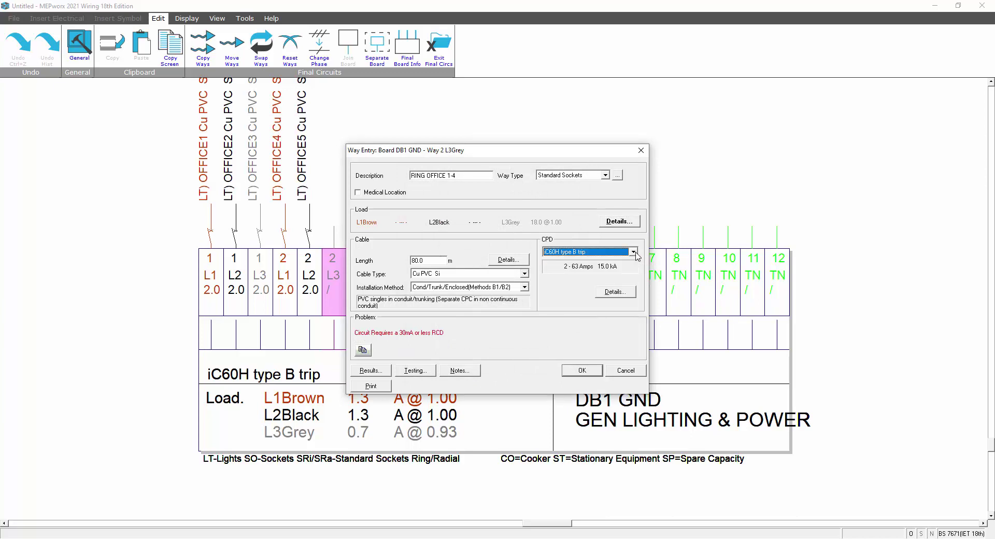
{"action": "left_click", "coordinate": [616, 292]}
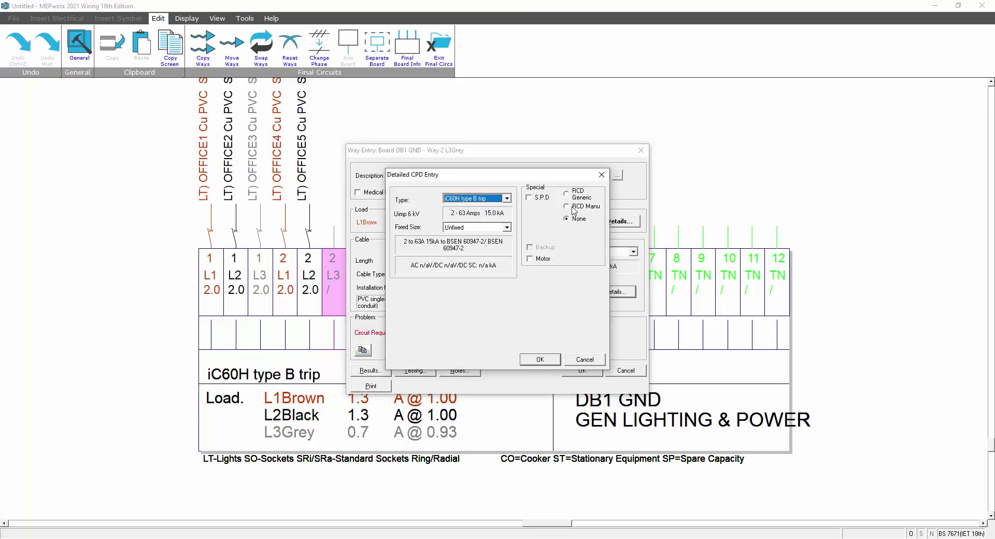
{"action": "left_click", "coordinate": [573, 195]}
{"action": "left_click", "coordinate": [591, 235]}
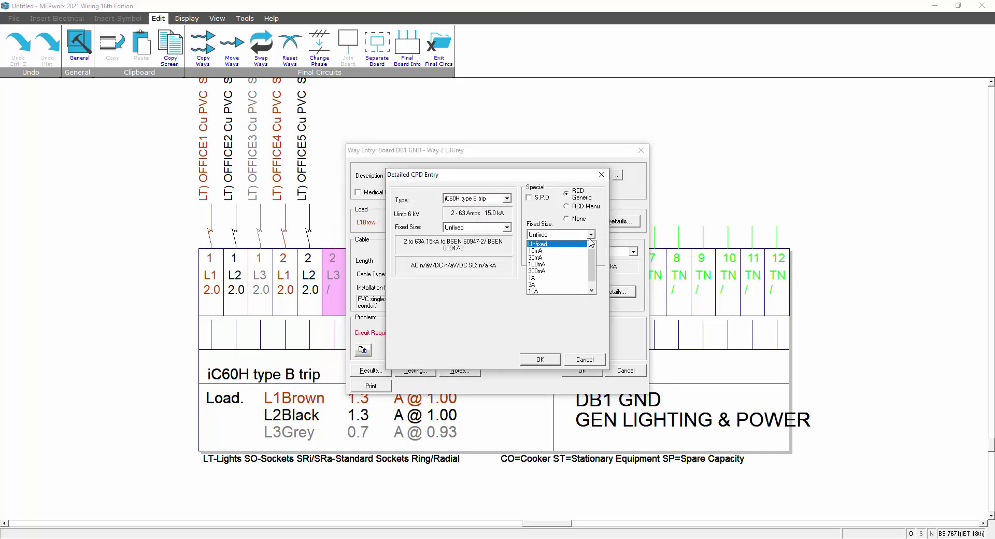
{"action": "left_click", "coordinate": [558, 257]}
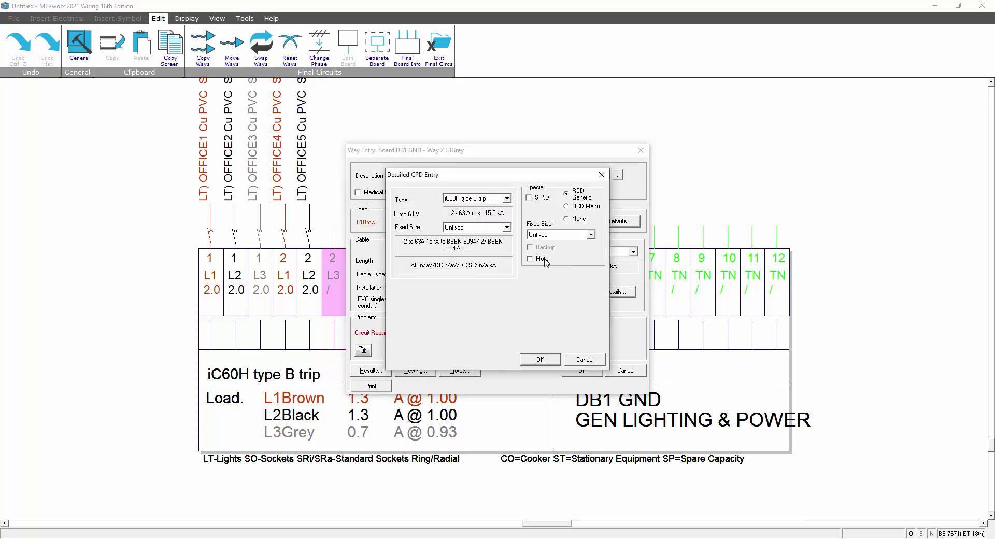
{"action": "left_click", "coordinate": [551, 363]}
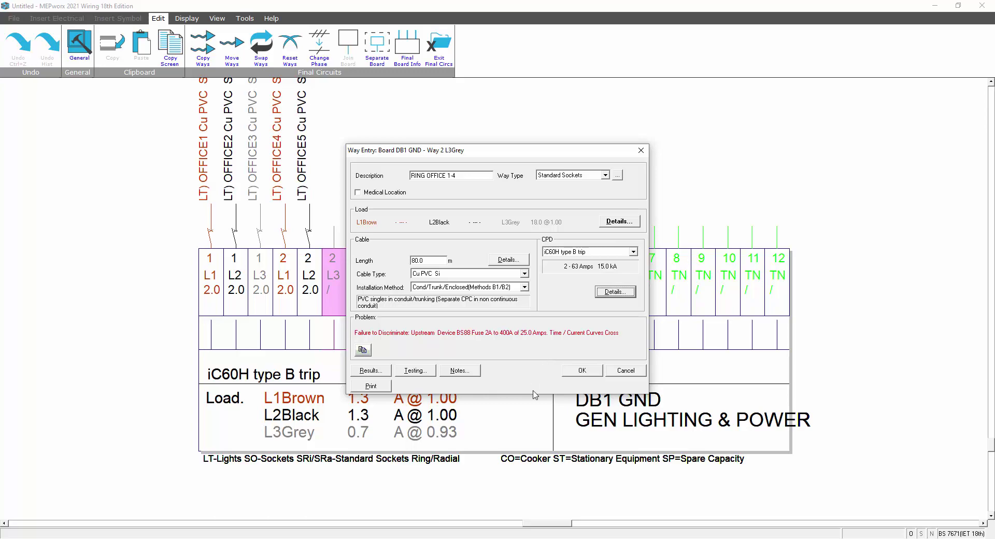
{"action": "left_click", "coordinate": [584, 369]}
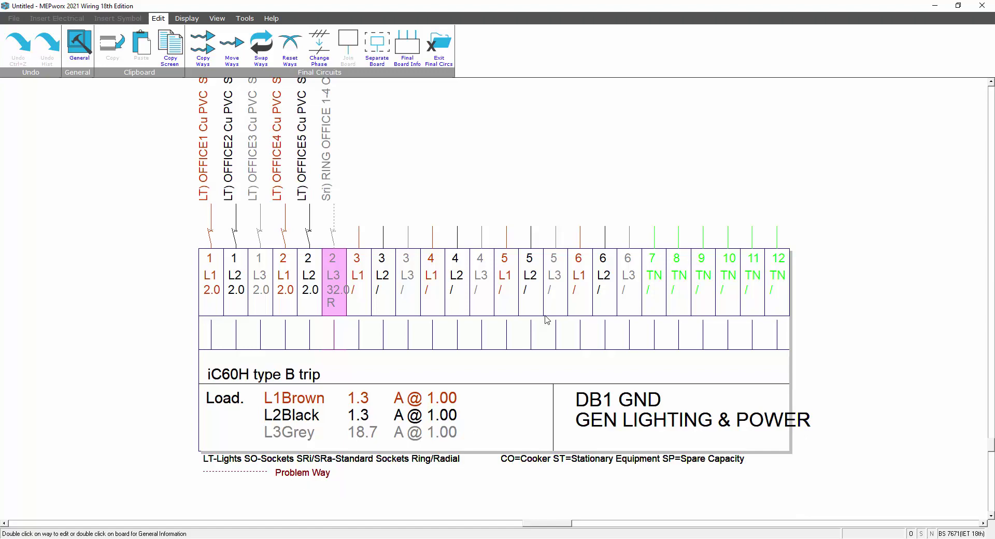
- Review the way 2 L3 entry and run a short-circuit discrimination check on it, examining the time/current curves against the upstream devices
{"action": "double_click", "coordinate": [334, 275]}
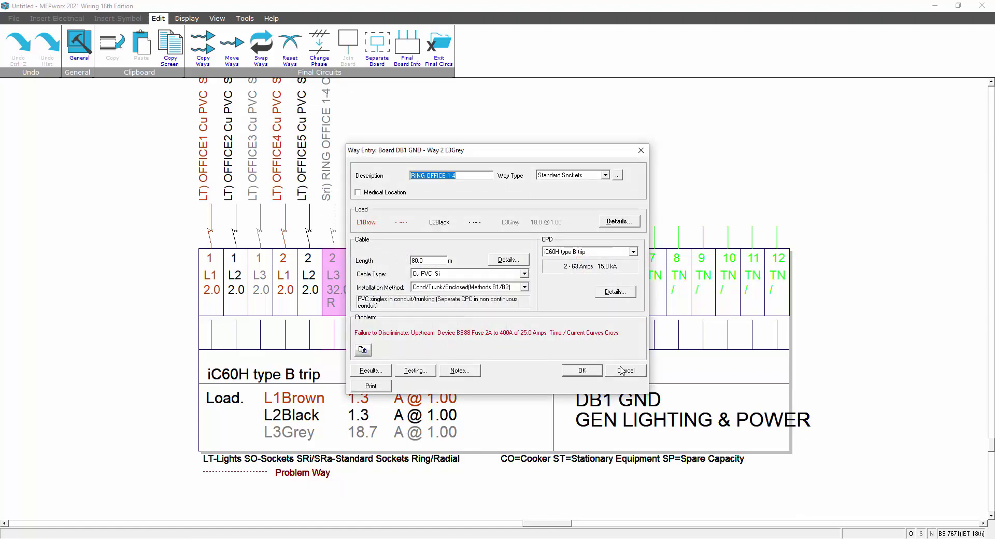
{"action": "left_click", "coordinate": [591, 371]}
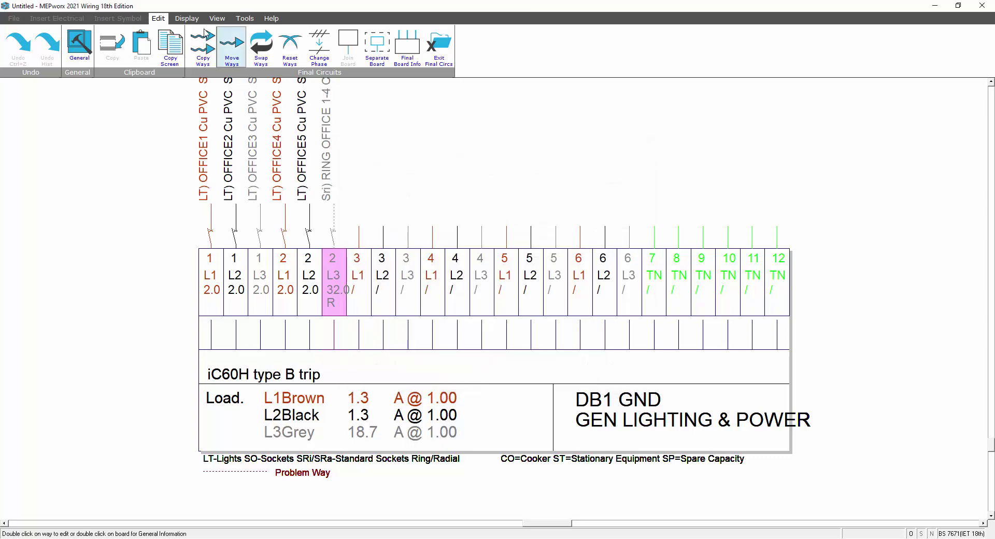
{"action": "left_click", "coordinate": [186, 18]}
{"action": "left_click", "coordinate": [175, 46]}
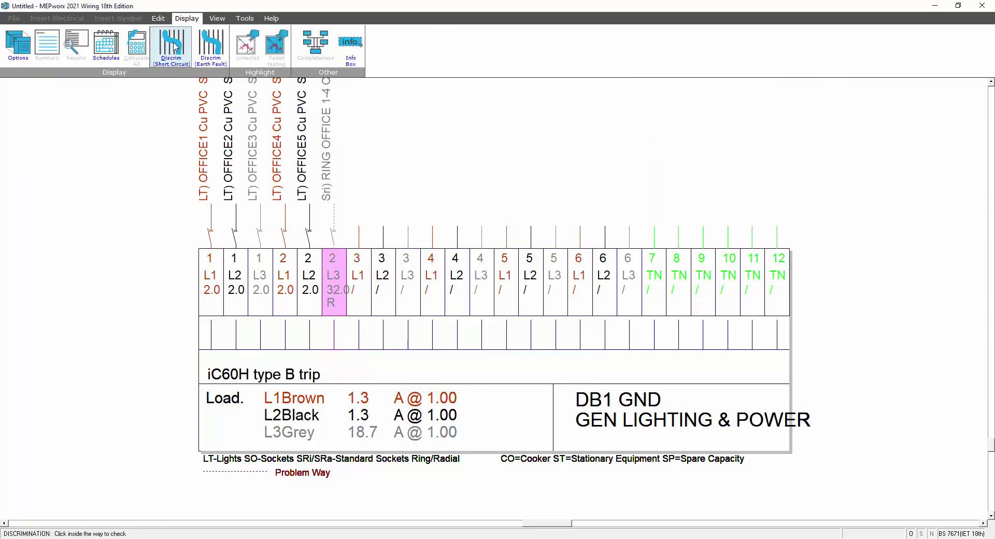
{"action": "left_click", "coordinate": [342, 280]}
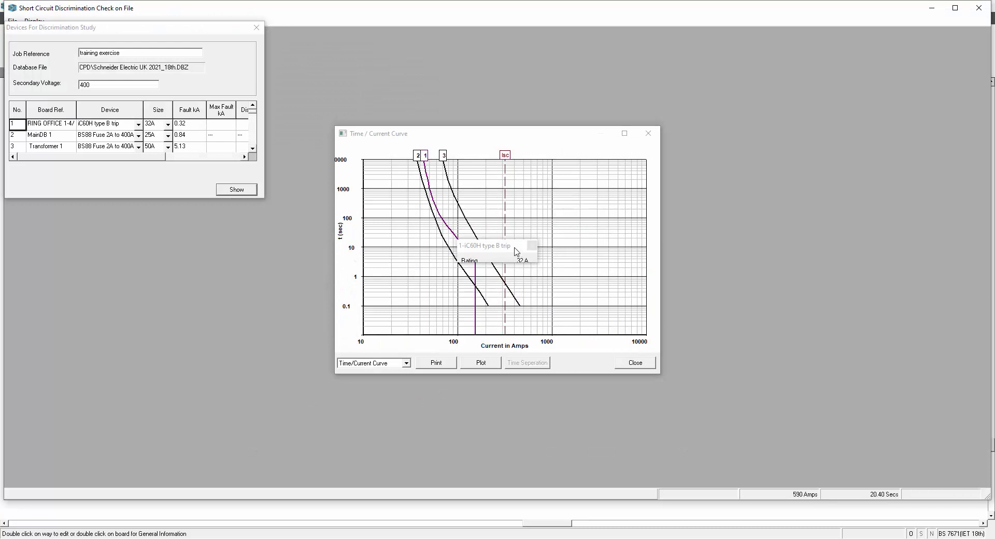
{"action": "left_click_drag", "start_coordinate": [515, 250], "coordinate": [612, 216]}
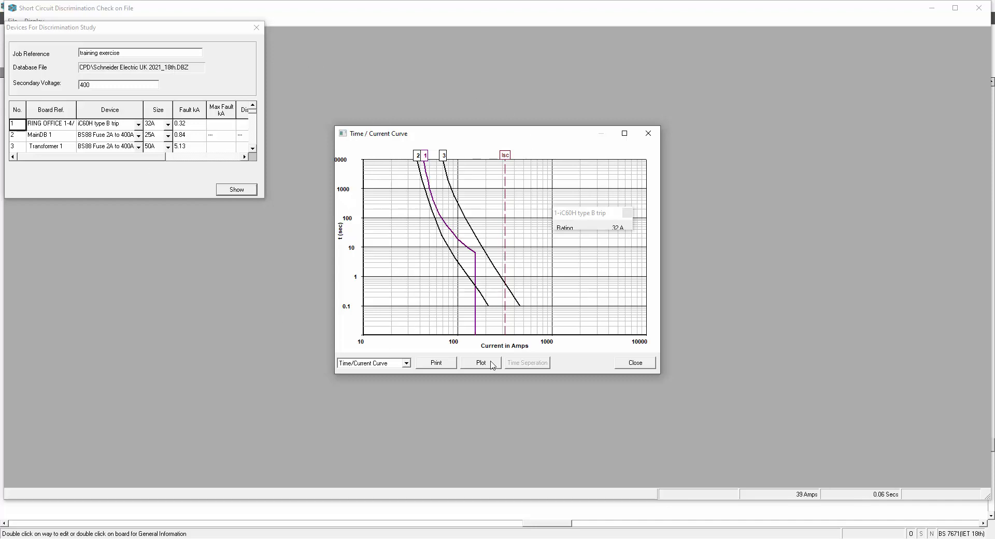
{"action": "left_click", "coordinate": [635, 362]}
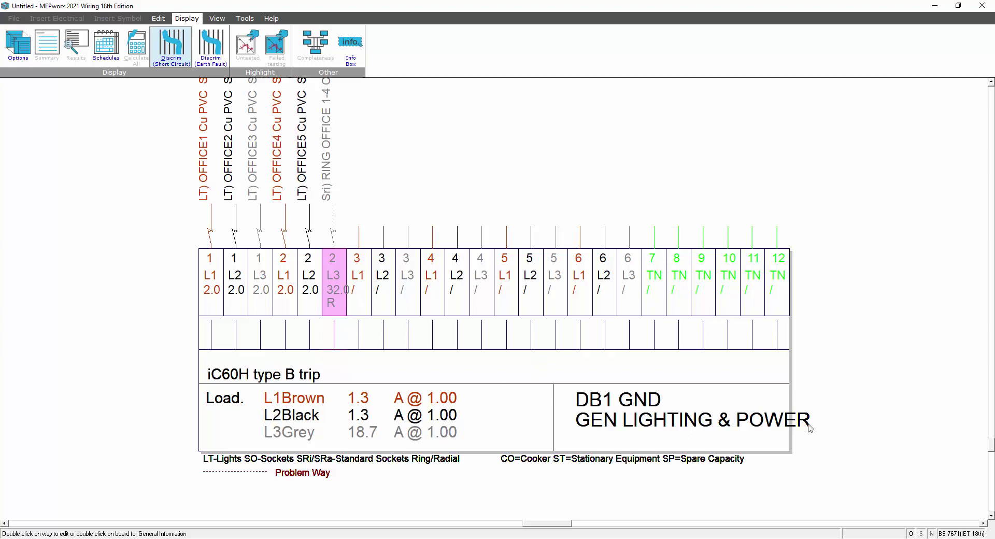
- Exit the final circuits, accept the DB1 GND load entry, and widen the board symbol so its title fits inside
{"action": "left_click", "coordinate": [158, 18]}
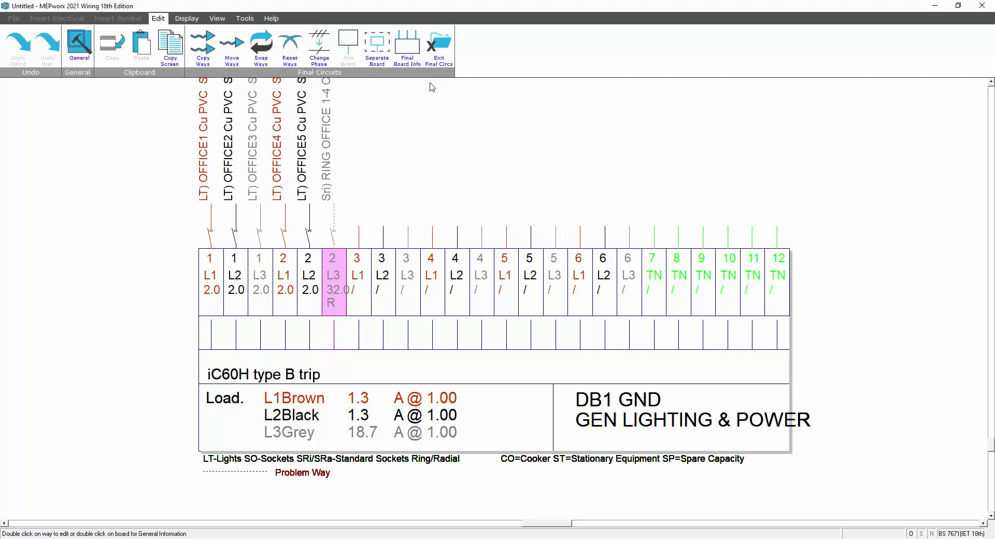
{"action": "left_click", "coordinate": [440, 50]}
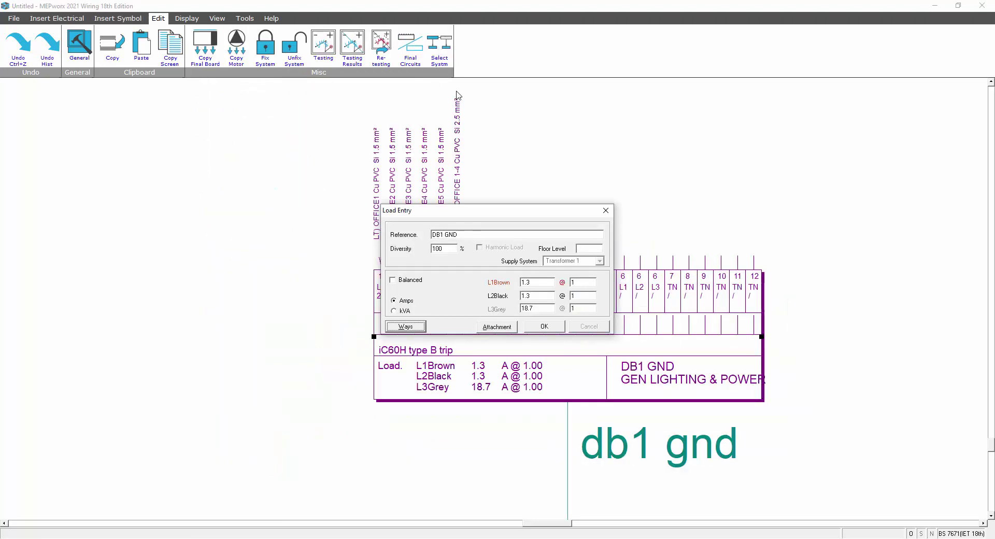
{"action": "left_click", "coordinate": [542, 326]}
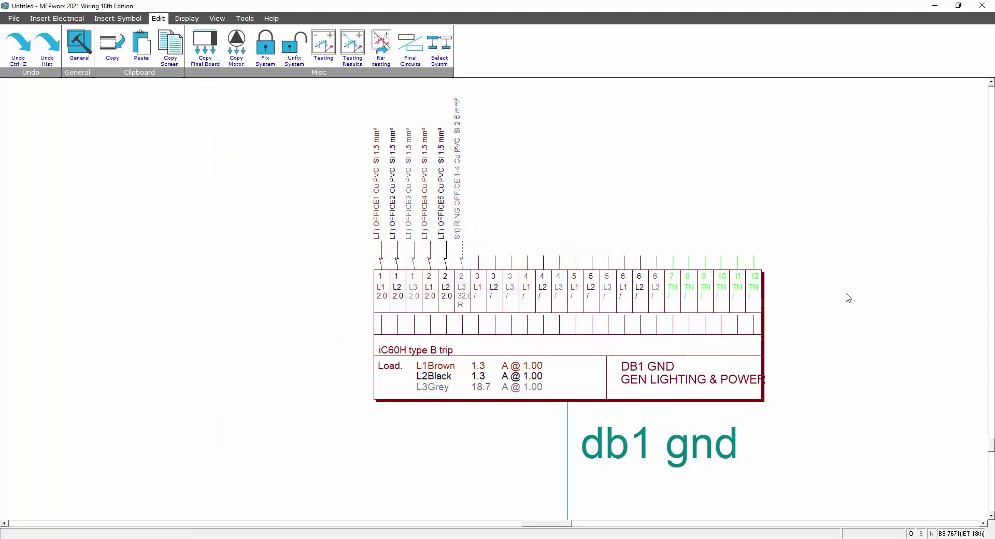
{"action": "left_click", "coordinate": [633, 339]}
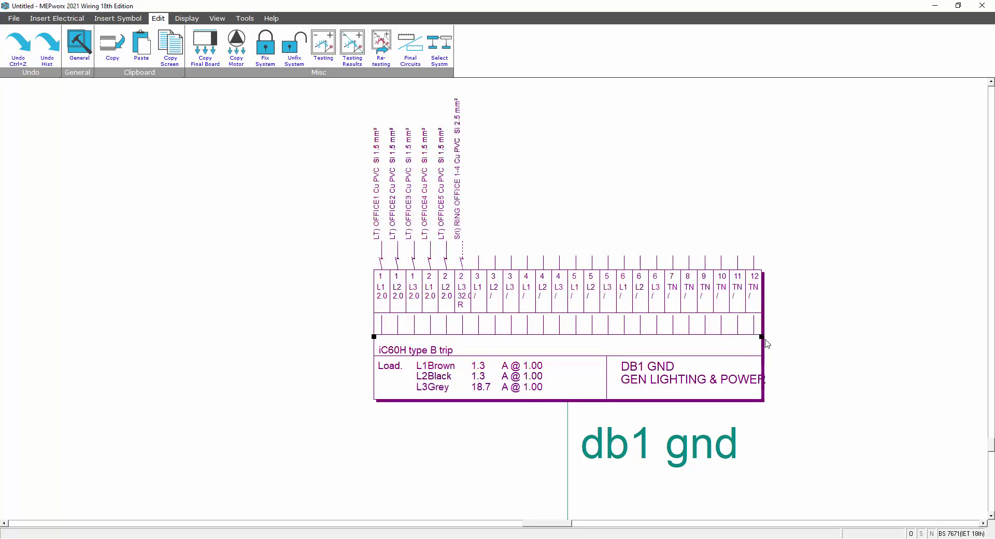
{"action": "left_click_drag", "start_coordinate": [766, 337], "coordinate": [841, 341]}
{"action": "left_click", "coordinate": [706, 194]}
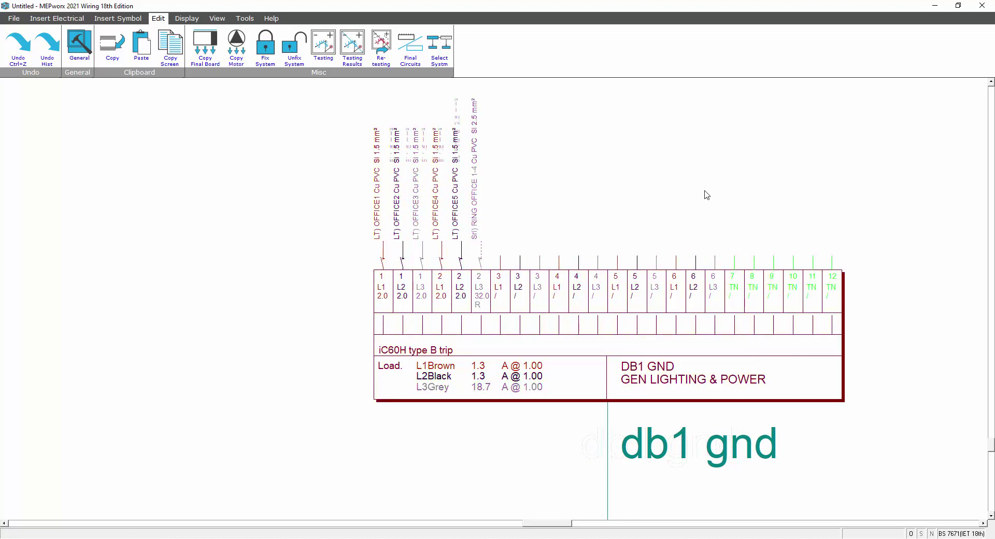
- Reopen the ways of board DB1 GND and set way 3 L1 to the Stationary Equipment way type
{"action": "left_click", "coordinate": [217, 18]}
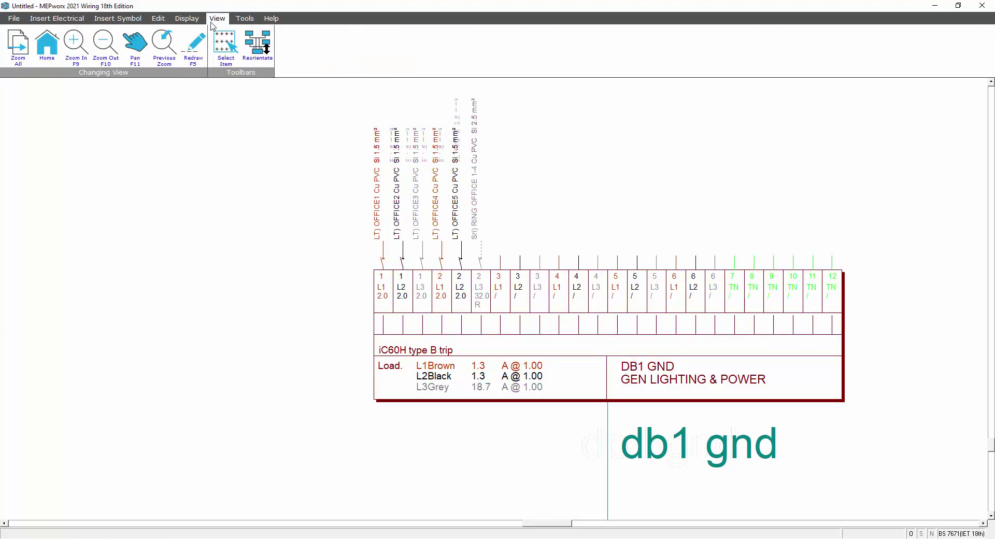
{"action": "left_click", "coordinate": [47, 49]}
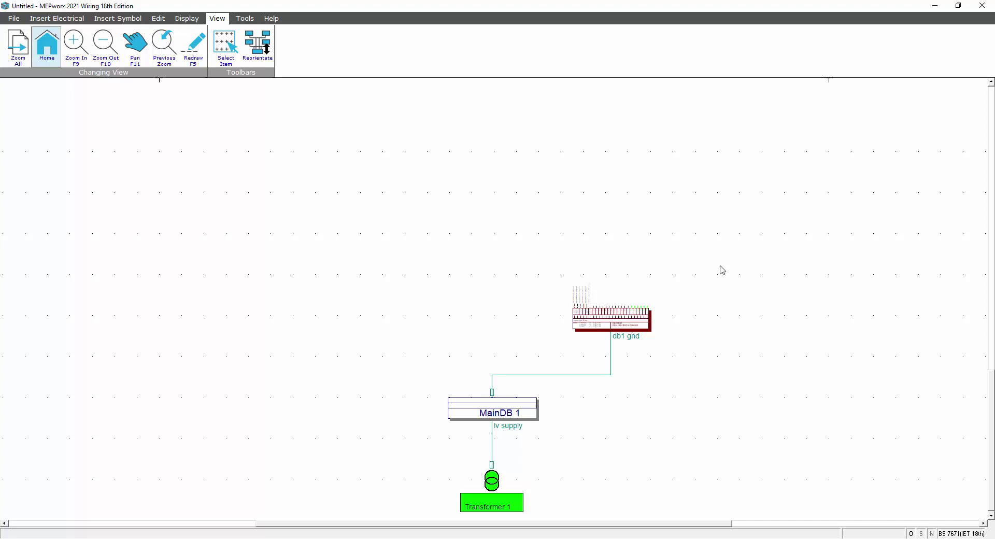
{"action": "double_click", "coordinate": [617, 318]}
{"action": "left_click", "coordinate": [414, 327]}
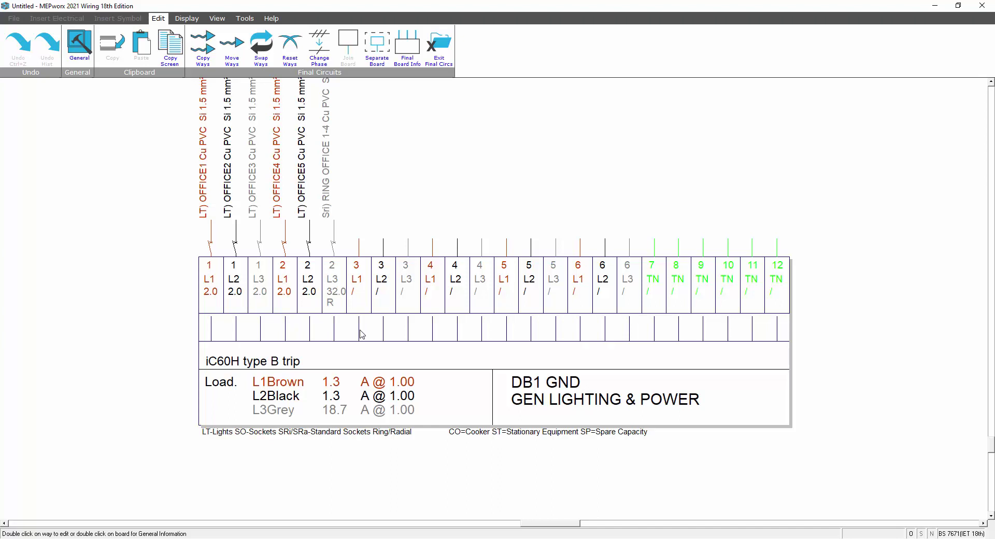
{"action": "double_click", "coordinate": [358, 280]}
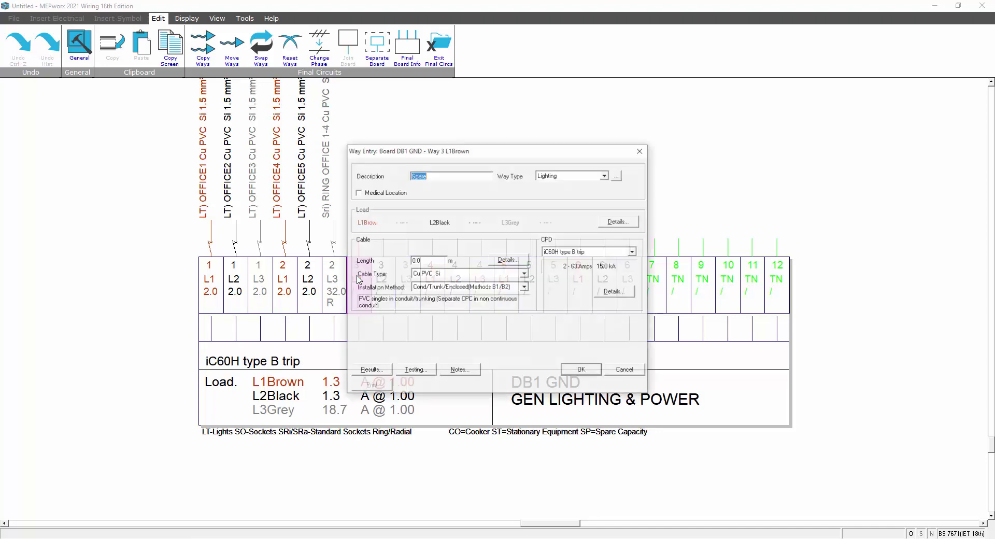
{"action": "left_click", "coordinate": [605, 175]}
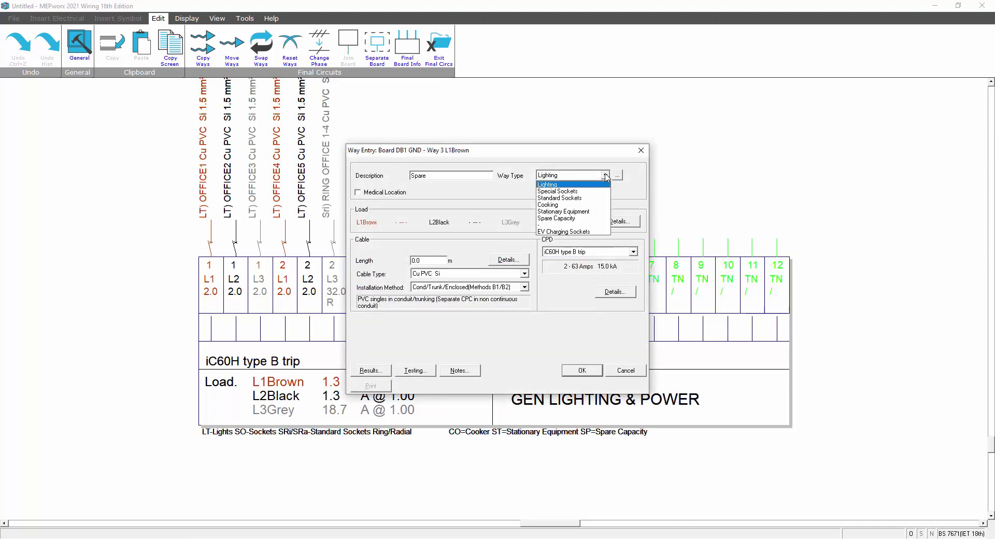
{"action": "left_click", "coordinate": [550, 212]}
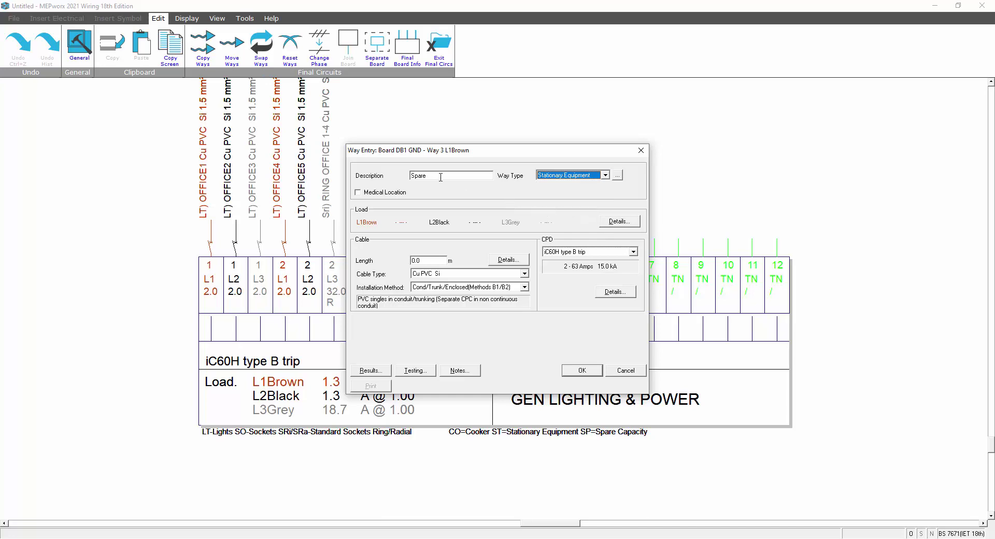
- Set the stationary equipment purpose of way 3 L1 to Heating & Power with a load of 32 A at .95 power factor
{"action": "left_click", "coordinate": [610, 222]}
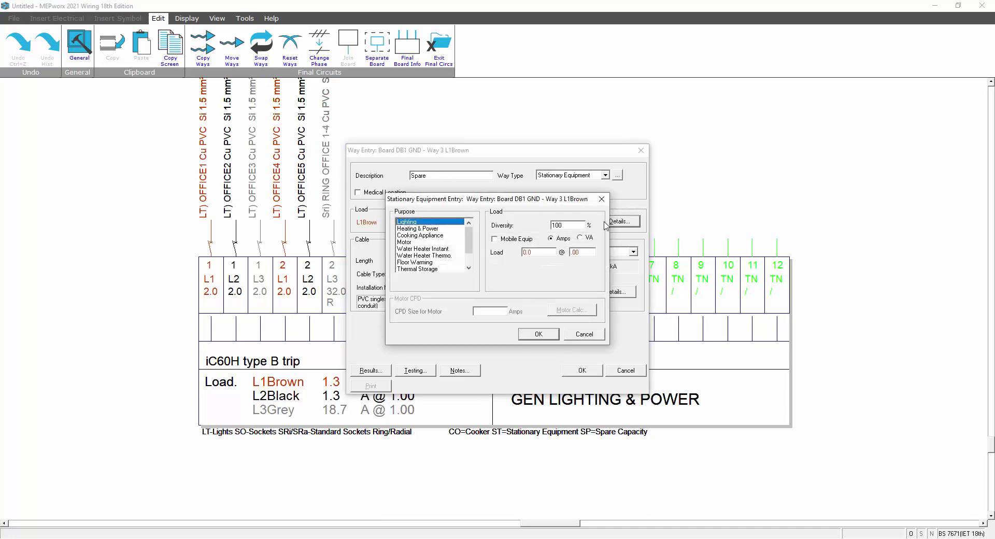
{"action": "left_click_drag", "start_coordinate": [466, 243], "coordinate": [466, 255]}
{"action": "key", "text": "Home"}
{"action": "mouse_move", "coordinate": [469, 239]}
{"action": "left_mouse_down"}
{"action": "mouse_move", "coordinate": [467, 252]}
{"action": "mouse_move", "coordinate": [468, 237]}
{"action": "left_mouse_up"}
{"action": "left_click", "coordinate": [430, 228]}
{"action": "double_click", "coordinate": [536, 252]}
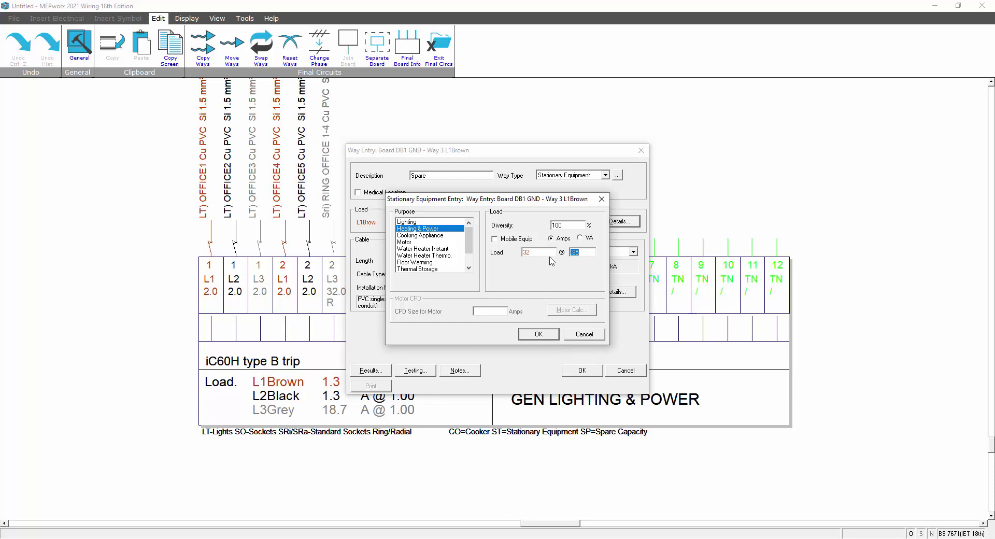
{"action": "left_click", "coordinate": [495, 239]}
{"action": "left_click", "coordinate": [579, 238]}
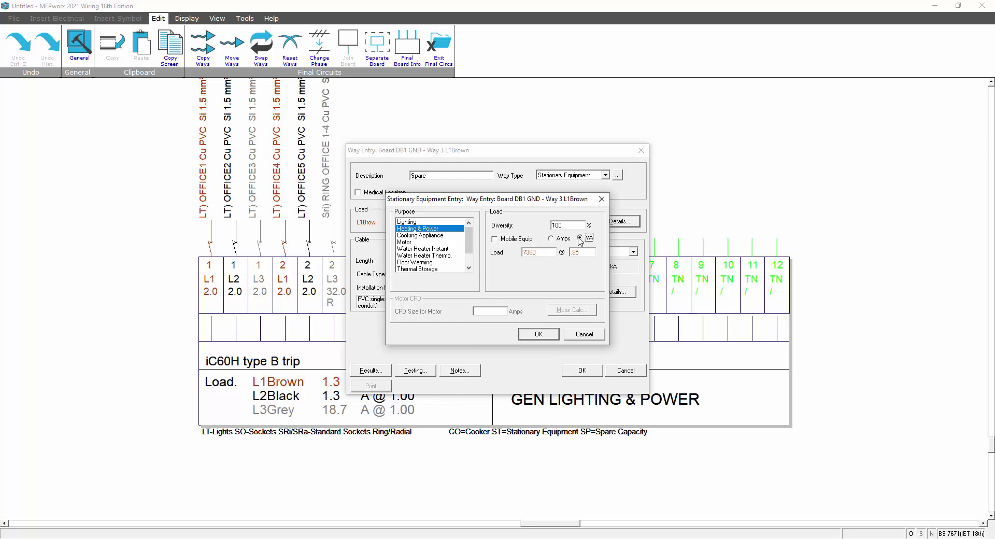
{"action": "left_click", "coordinate": [551, 239]}
{"action": "left_click", "coordinate": [537, 335]}
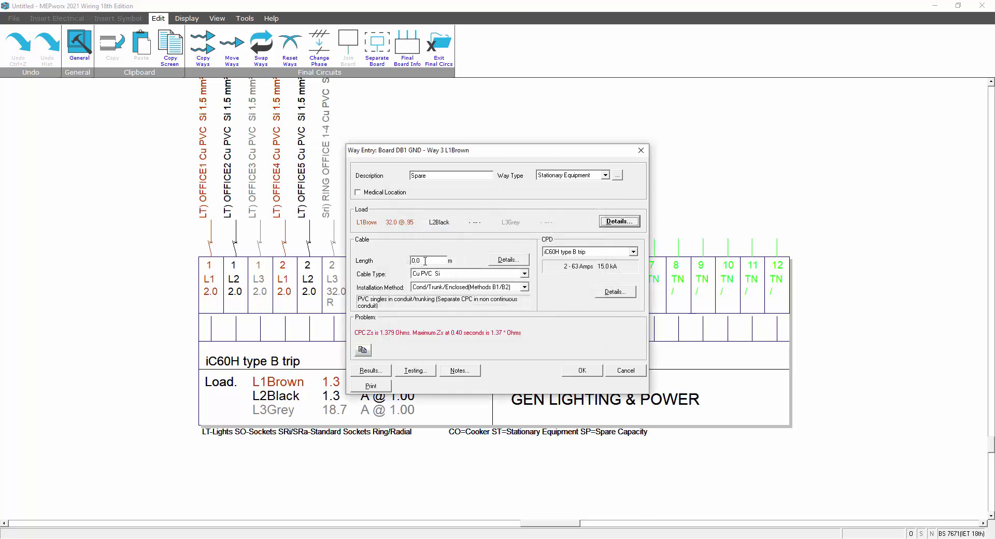
- Set the cable length of way 3 L1 to 60 m and review the calculated way results
{"action": "left_click", "coordinate": [426, 259]}
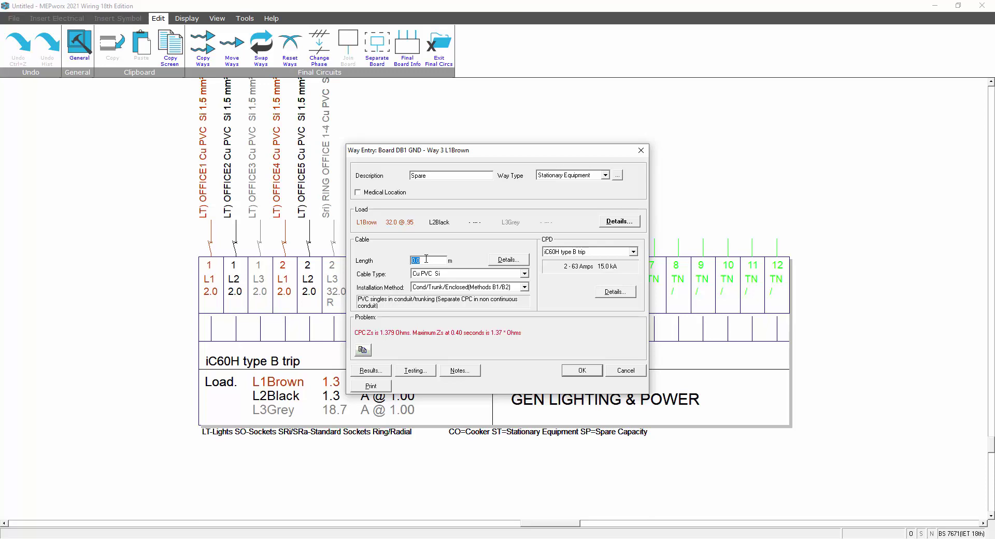
{"action": "left_click", "coordinate": [371, 370]}
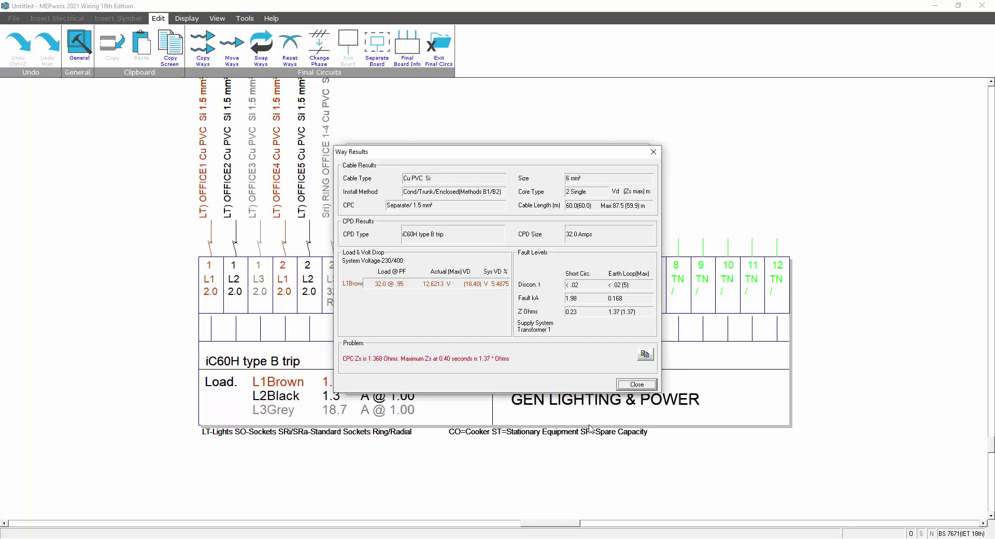
{"action": "left_click", "coordinate": [636, 384]}
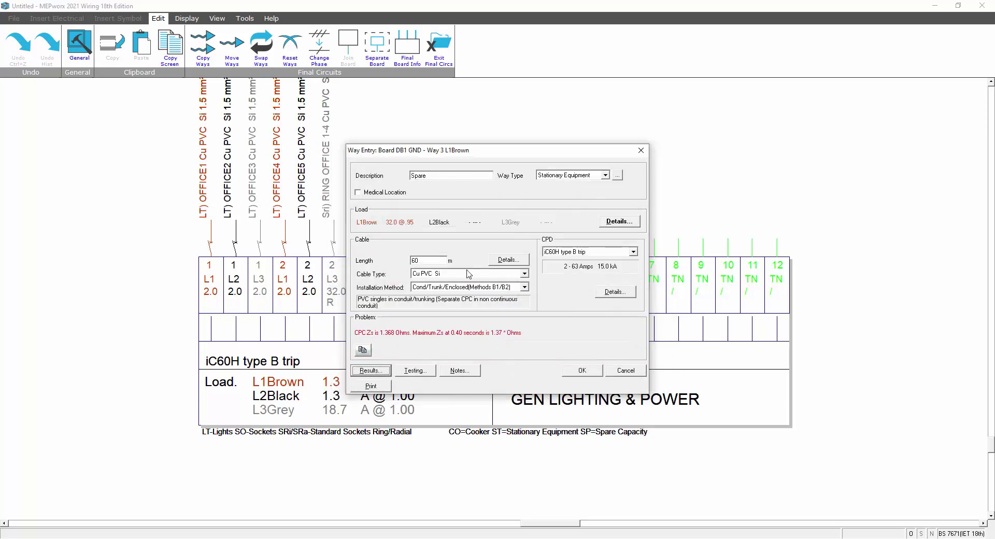
- Describe way 3 L1 as UF HEATING and accept the way entry
{"action": "left_click", "coordinate": [580, 371]}
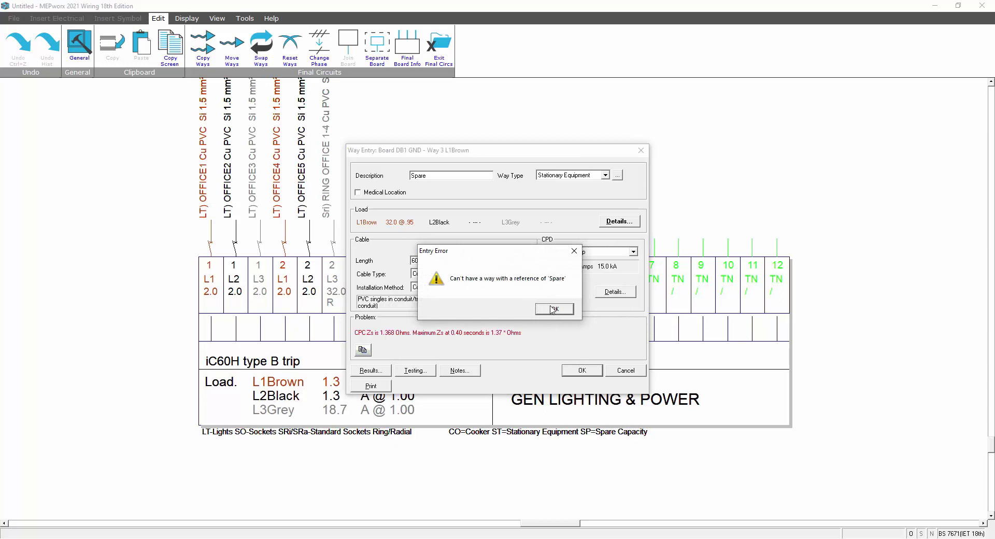
{"action": "left_click", "coordinate": [553, 310]}
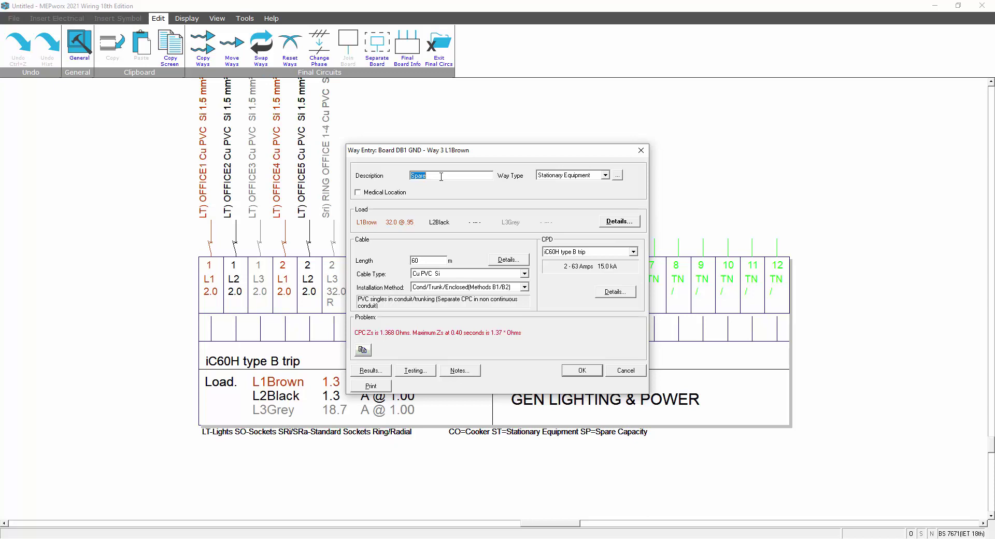
{"action": "type", "text": "UF HEATING"}
{"action": "left_click", "coordinate": [583, 371]}
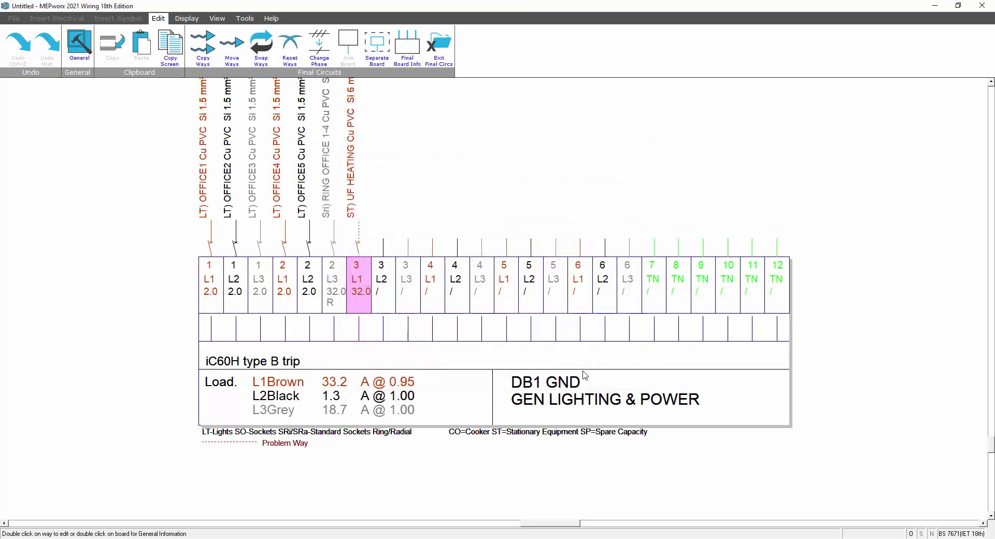
- Describe way 3 L2 of board DB1 GND as E V CHARGER and set its way type to EV Charging Sockets
{"action": "left_click", "coordinate": [391, 283]}
{"action": "double_click", "coordinate": [390, 284]}
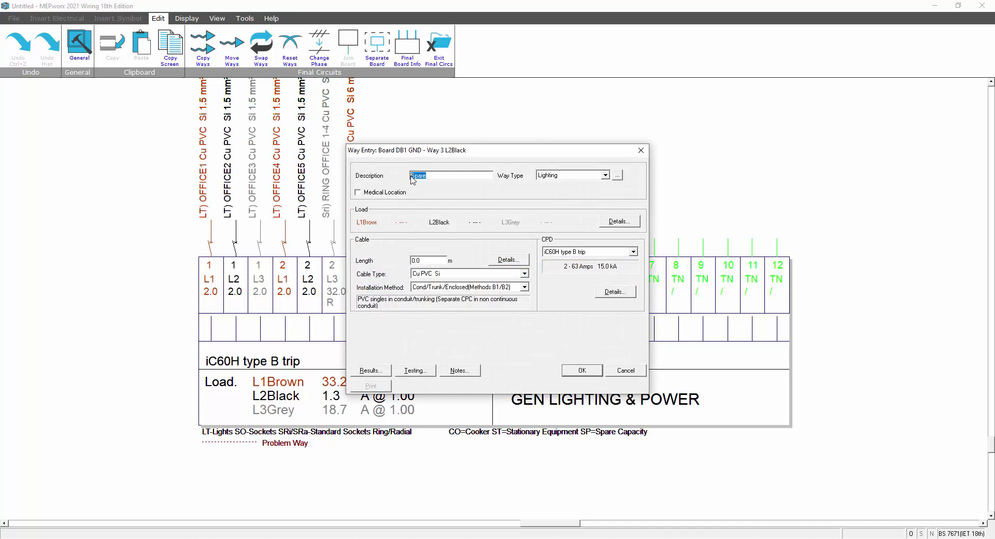
{"action": "type", "text": "E V CHARGER"}
{"action": "left_click", "coordinate": [604, 175]}
{"action": "left_click", "coordinate": [573, 230]}
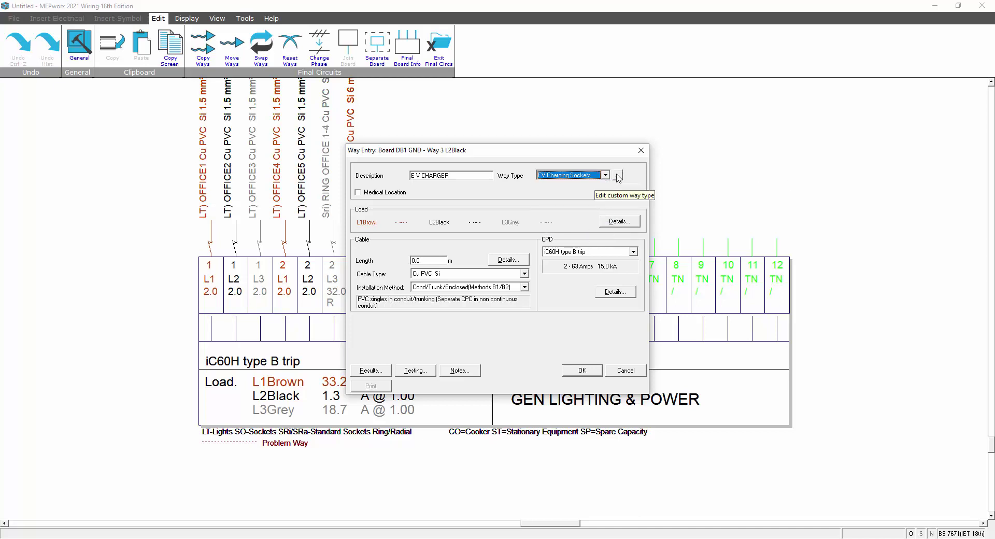
- Set the load details of way 3 L2 to Mode 3 Charging with a BS EN 62196-2 socket
{"action": "left_click", "coordinate": [611, 224]}
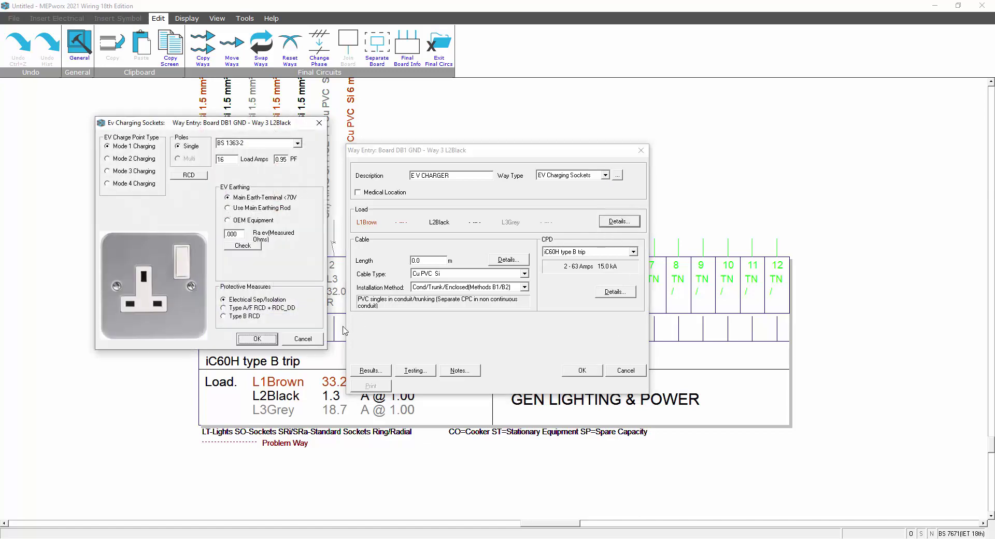
{"action": "left_click", "coordinate": [109, 162]}
{"action": "left_click", "coordinate": [107, 171]}
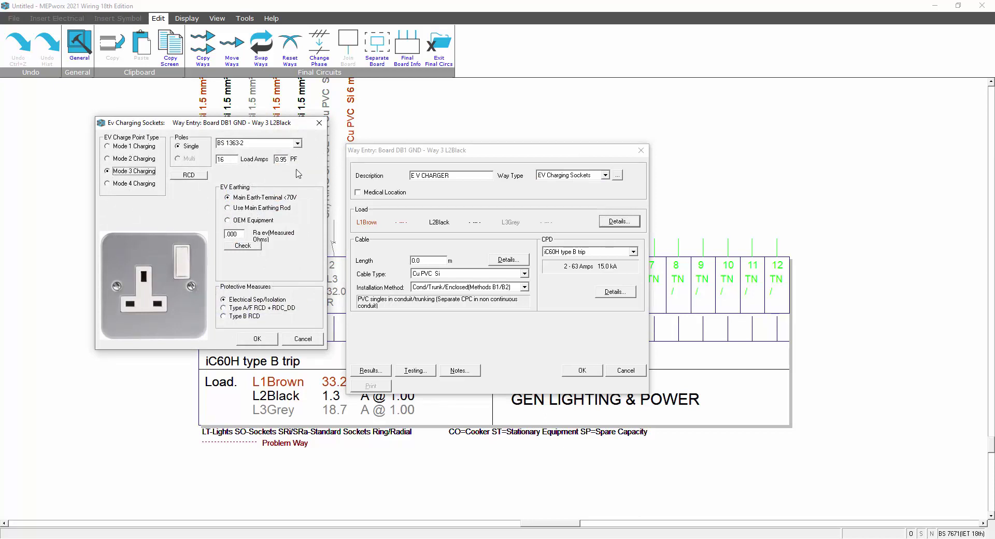
{"action": "left_click", "coordinate": [297, 143]}
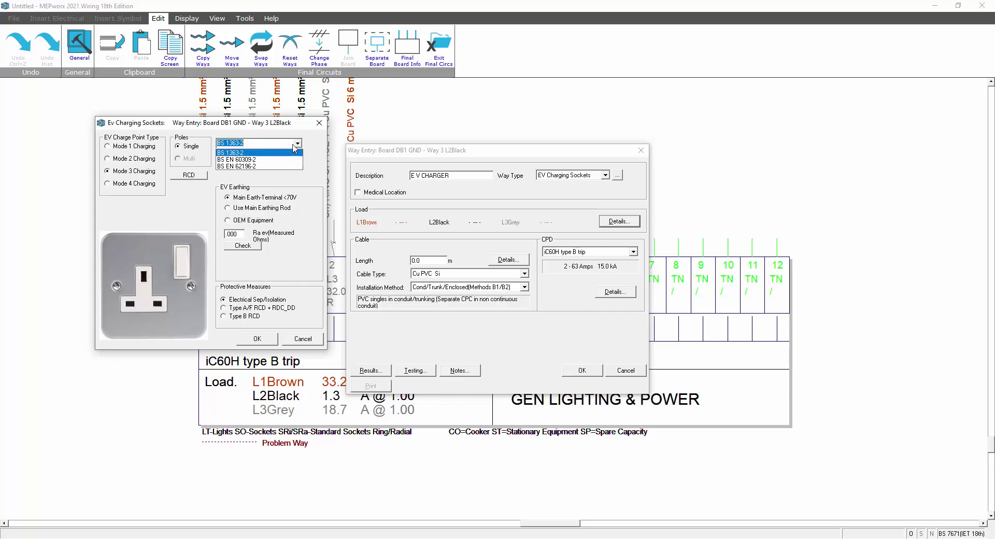
{"action": "left_click", "coordinate": [248, 161]}
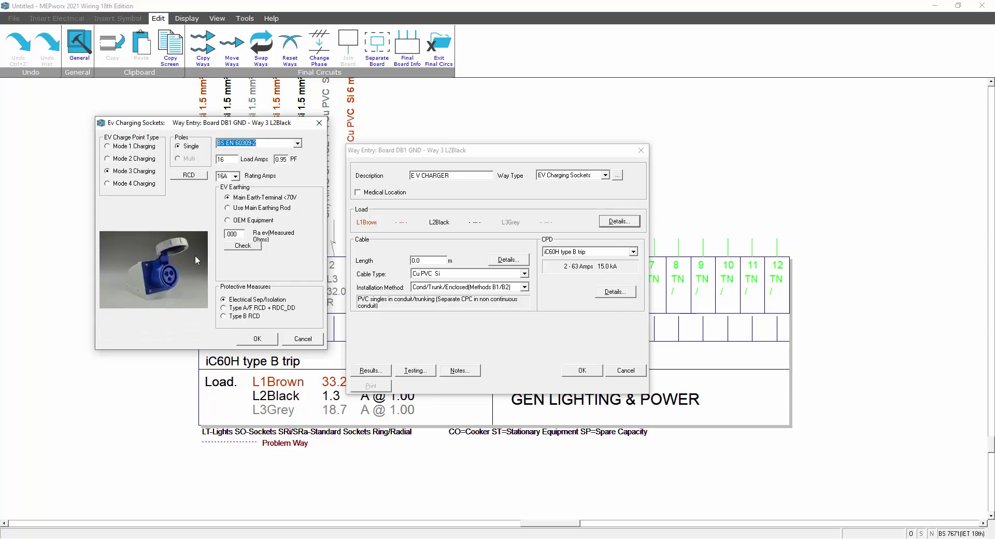
{"action": "left_click", "coordinate": [298, 144]}
{"action": "left_click", "coordinate": [253, 167]}
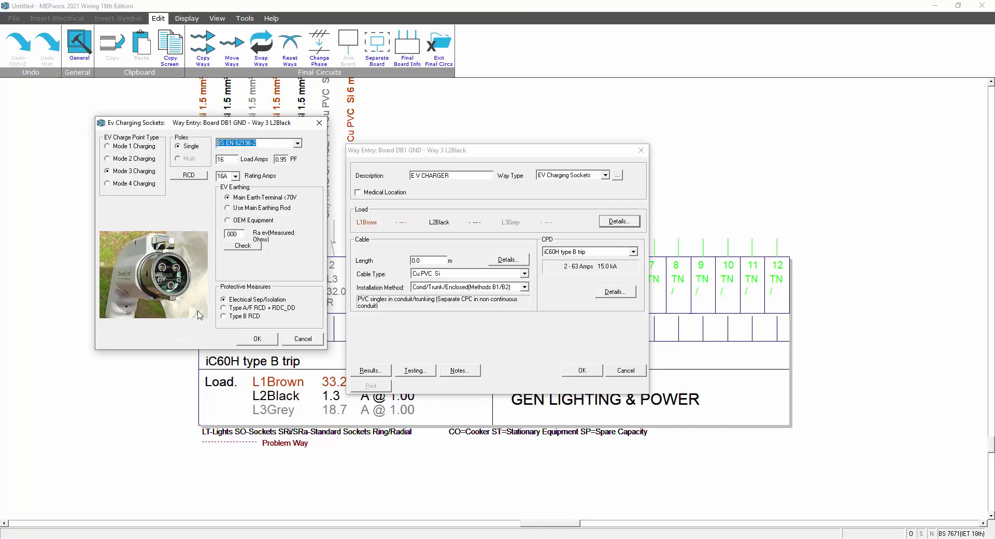
- Set the EV charging load to 32 A with Main Earth-Terminal <70V as the EV earthing, and try to accept the details
{"action": "left_click", "coordinate": [231, 156]}
{"action": "left_click_drag", "start_coordinate": [224, 160], "coordinate": [216, 164]}
{"action": "type", "text": "32"}
{"action": "left_click", "coordinate": [233, 208]}
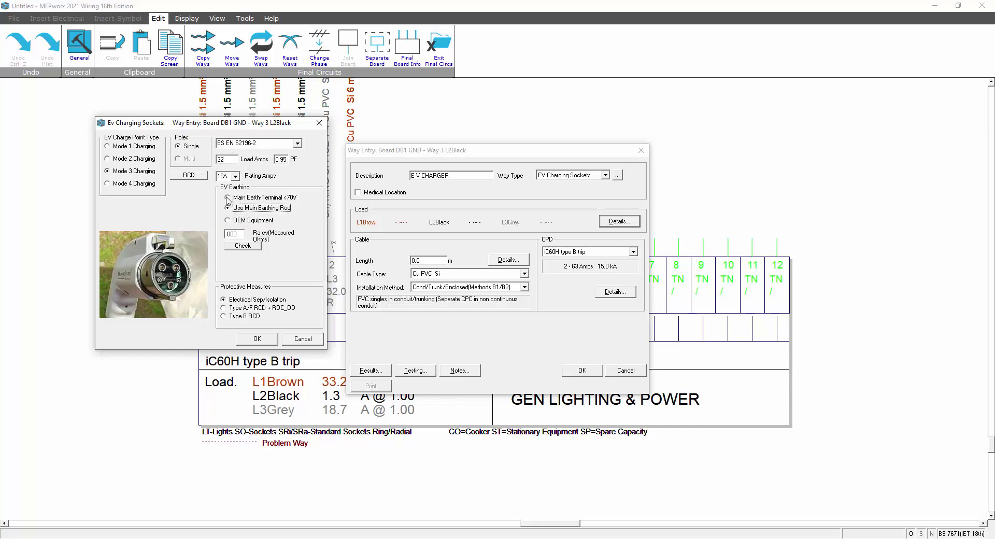
{"action": "left_click", "coordinate": [230, 198]}
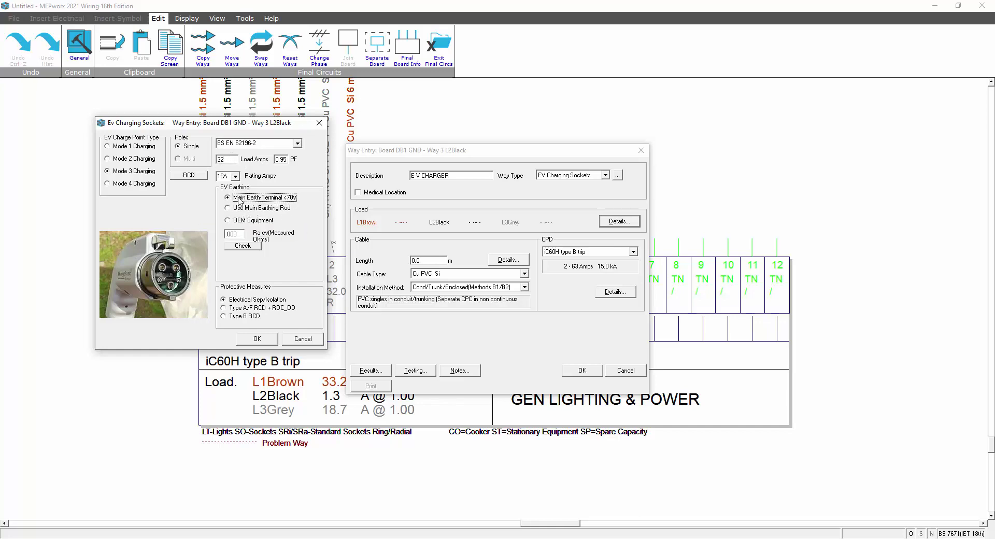
{"action": "left_click", "coordinate": [257, 340]}
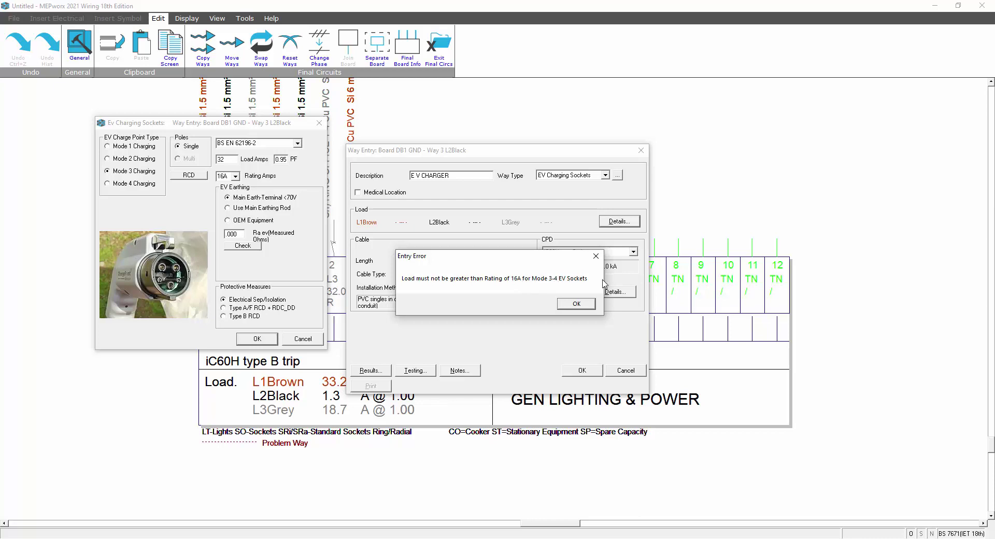
{"action": "left_click", "coordinate": [580, 305]}
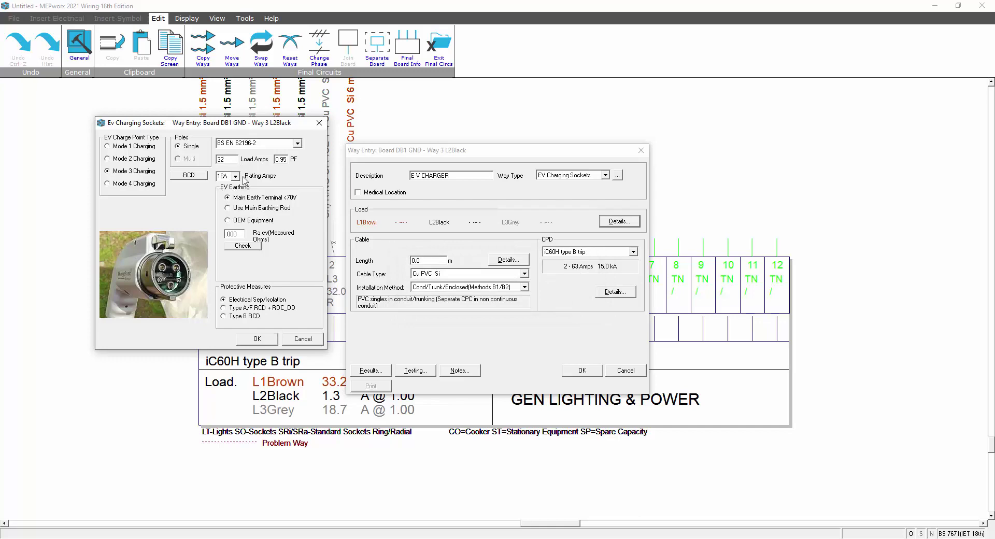
- Set the EV socket's rating to 32A and try to accept the socket details
{"action": "left_click", "coordinate": [236, 176]}
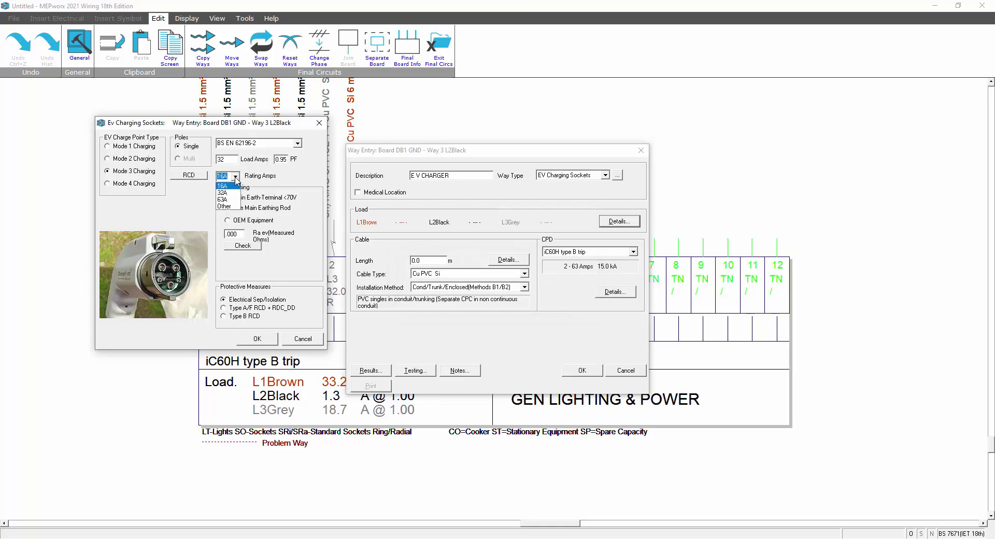
{"action": "left_click", "coordinate": [222, 192]}
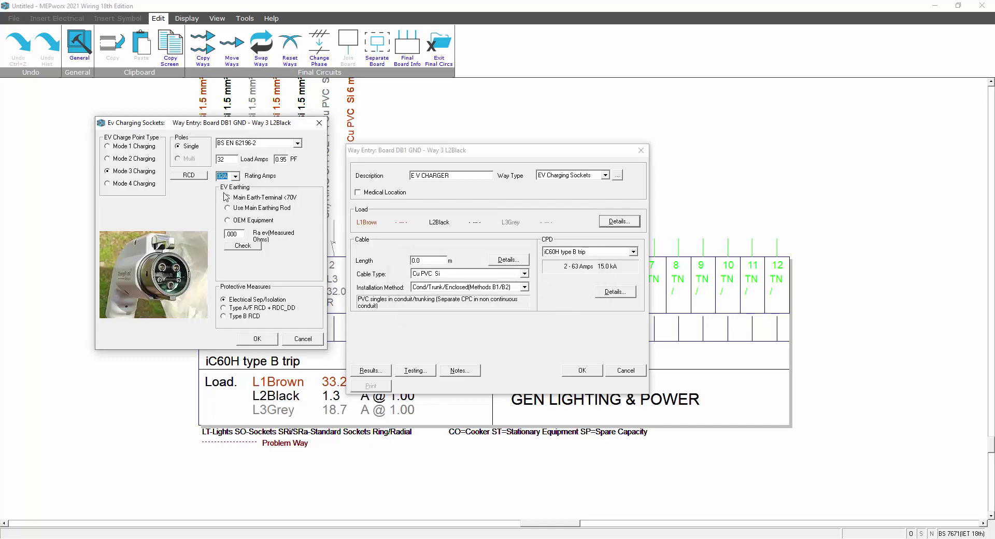
{"action": "left_click", "coordinate": [250, 339]}
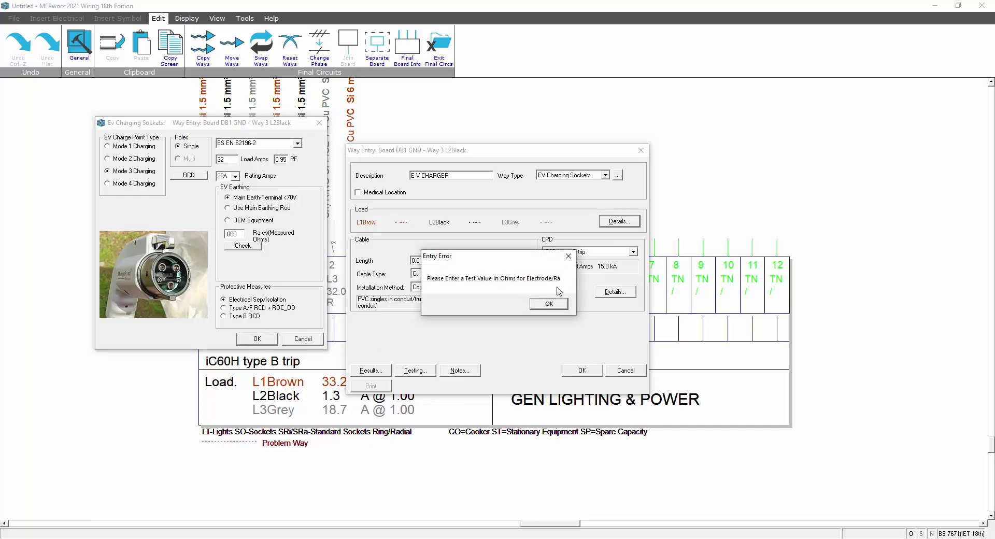
{"action": "left_click", "coordinate": [548, 304]}
- Enter a measured Ra of .035 ohms for the EV earthing, check it and accept the socket details
{"action": "left_click", "coordinate": [232, 233]}
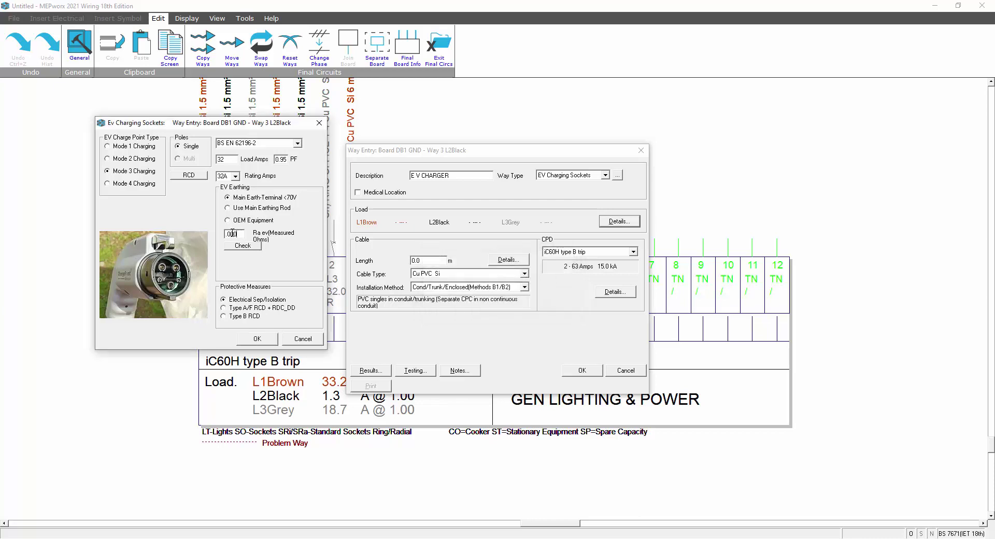
{"action": "left_click_drag", "start_coordinate": [232, 233], "coordinate": [241, 234]}
{"action": "left_click", "coordinate": [247, 247]}
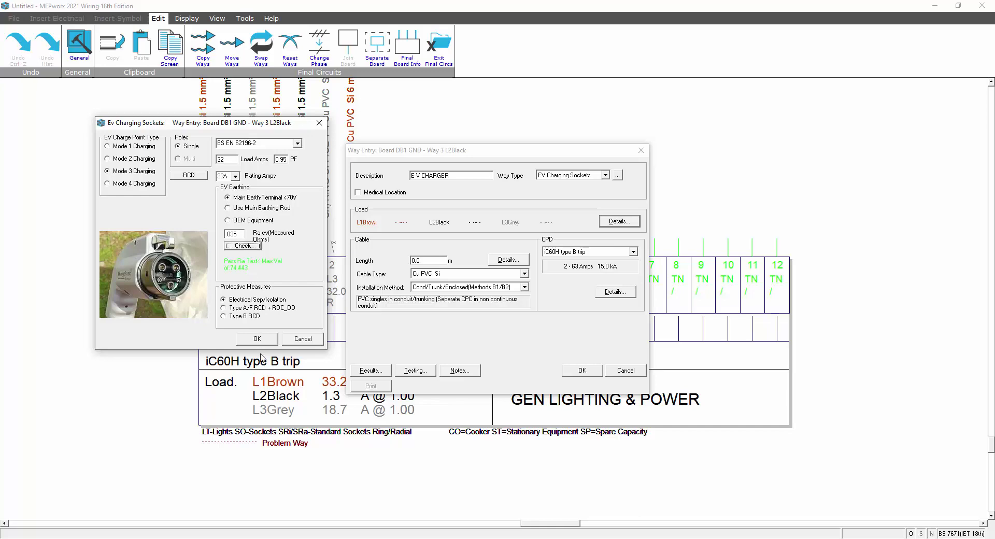
{"action": "left_click", "coordinate": [256, 339]}
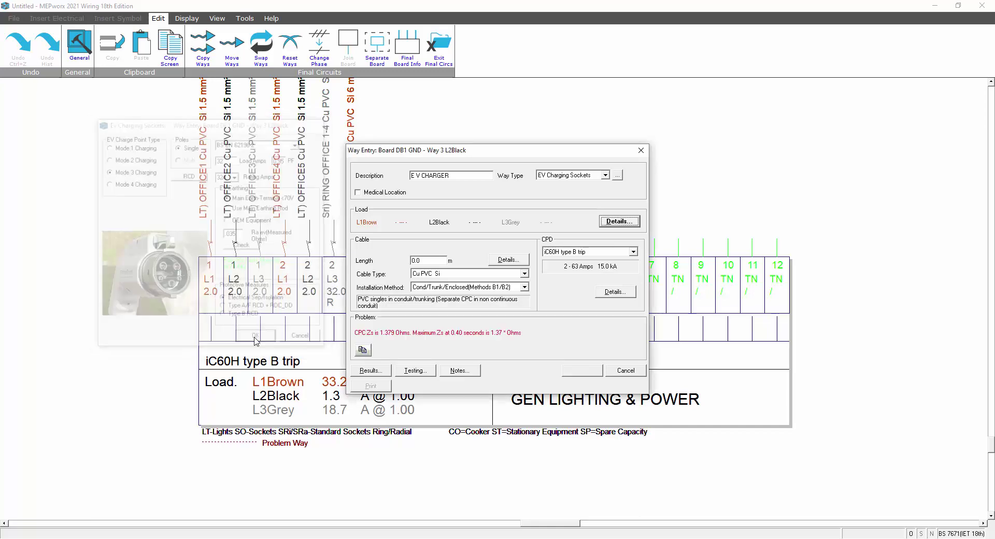
- Set the cable length of way 3 L2 to 60 m, review the way results and accept the entry
{"action": "double_click", "coordinate": [423, 261]}
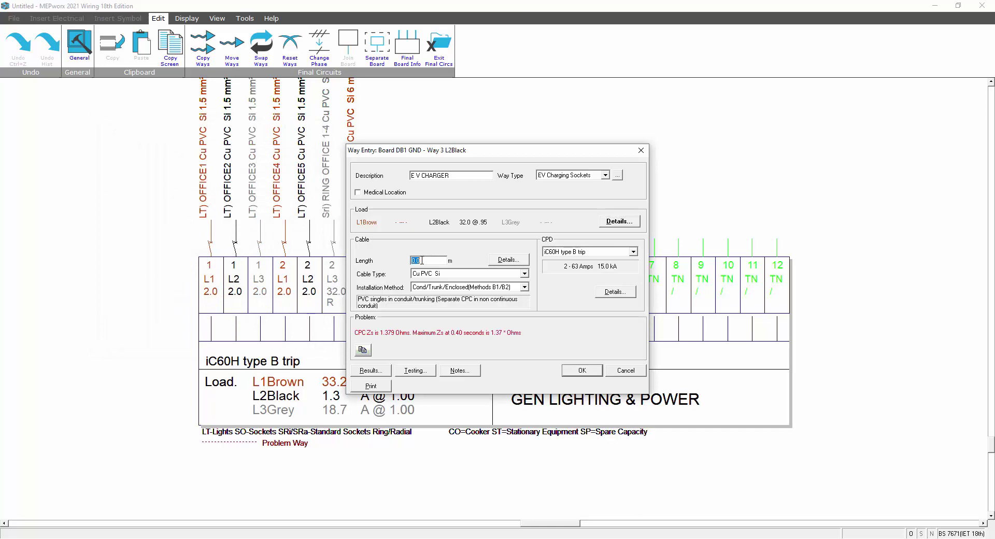
{"action": "type", "text": "60"}
{"action": "left_click", "coordinate": [363, 371]}
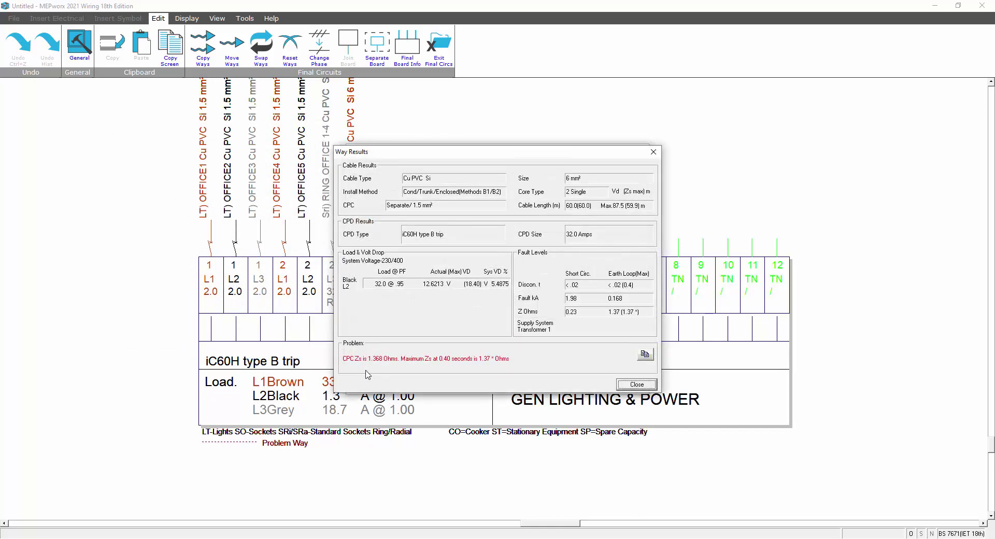
{"action": "left_click", "coordinate": [637, 386]}
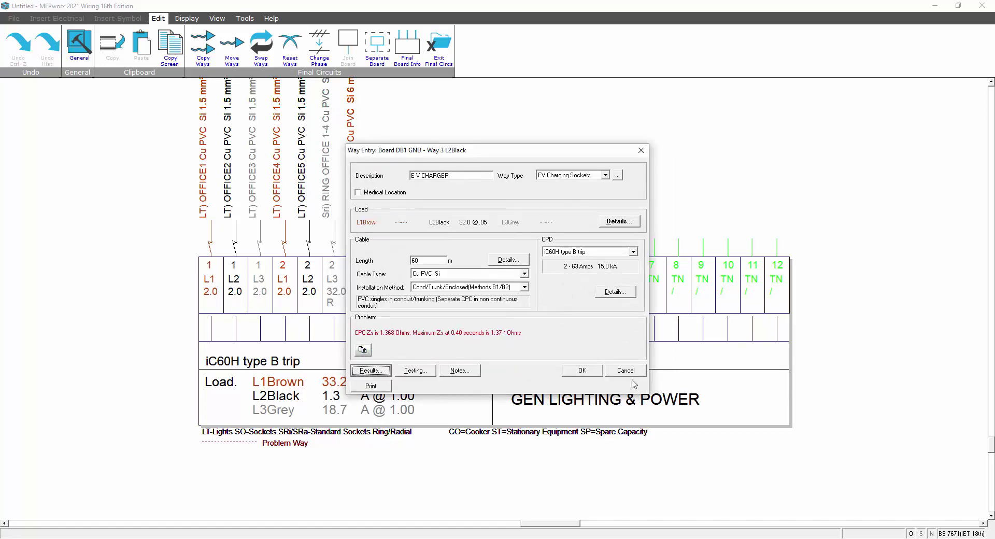
{"action": "left_click", "coordinate": [579, 371]}
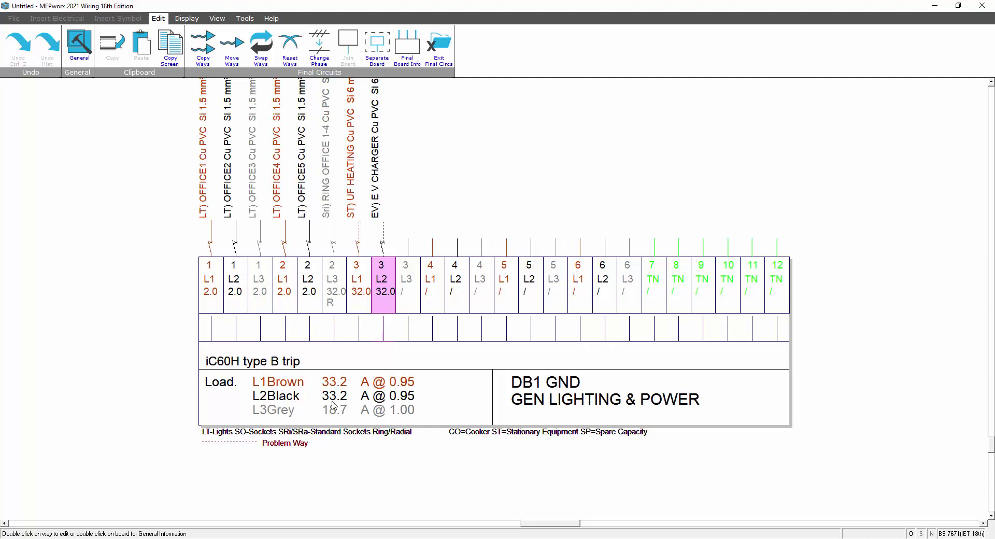
- Move the OFFICE2 lighting circuit from way 1 L2 to the spare way 3 L3
{"action": "left_click", "coordinate": [232, 51]}
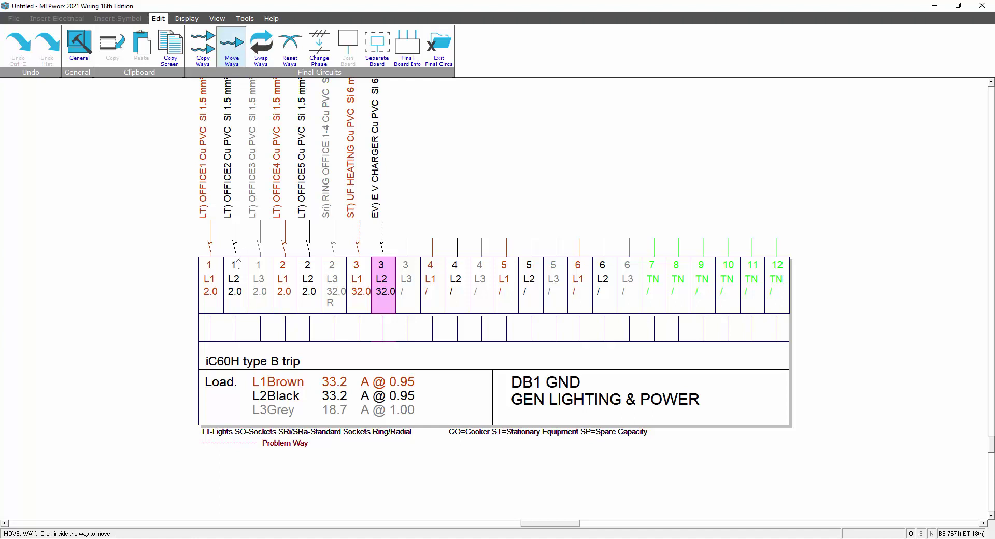
{"action": "left_click", "coordinate": [236, 270]}
{"action": "left_click", "coordinate": [409, 279]}
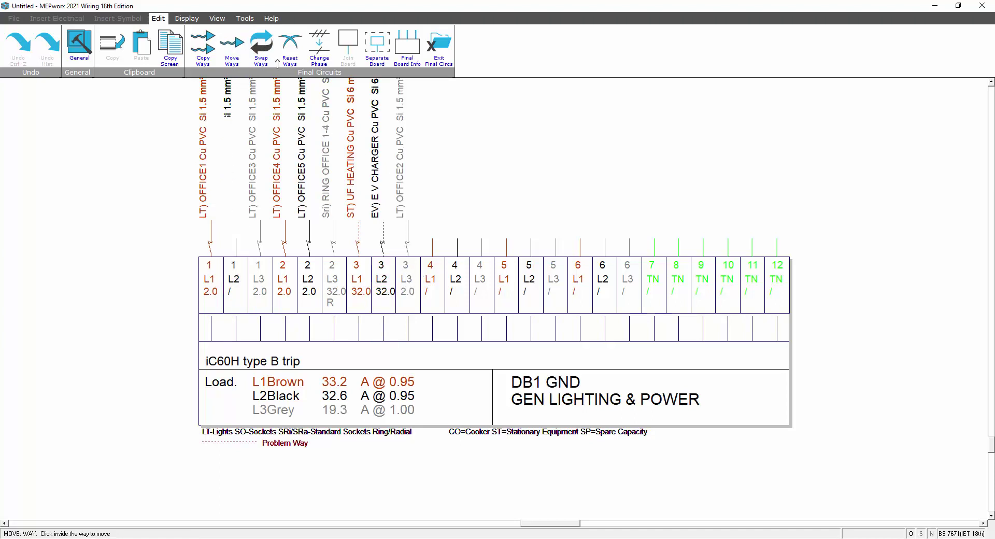
- Swap the OFFICE3 and OFFICE4 circuits between ways 1 L3 and 2 L1, and swap them back
{"action": "left_click", "coordinate": [263, 47]}
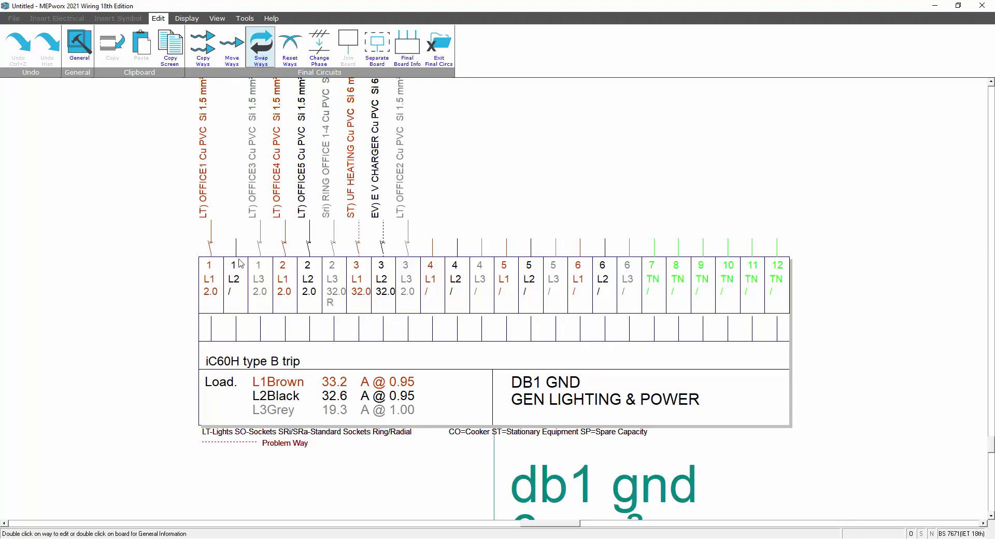
{"action": "left_click", "coordinate": [259, 49]}
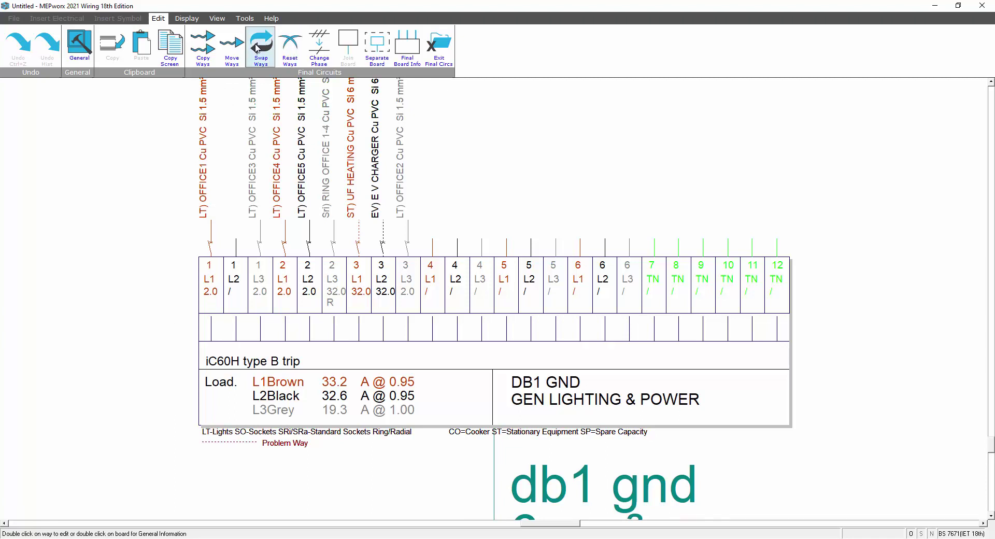
{"action": "left_click", "coordinate": [261, 285]}
{"action": "left_click", "coordinate": [283, 280]}
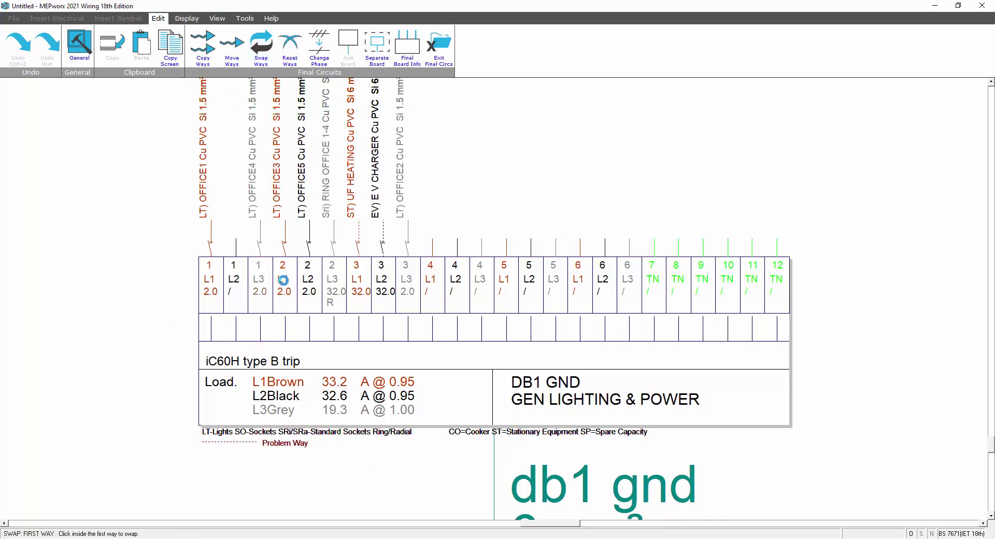
{"action": "left_click", "coordinate": [262, 285]}
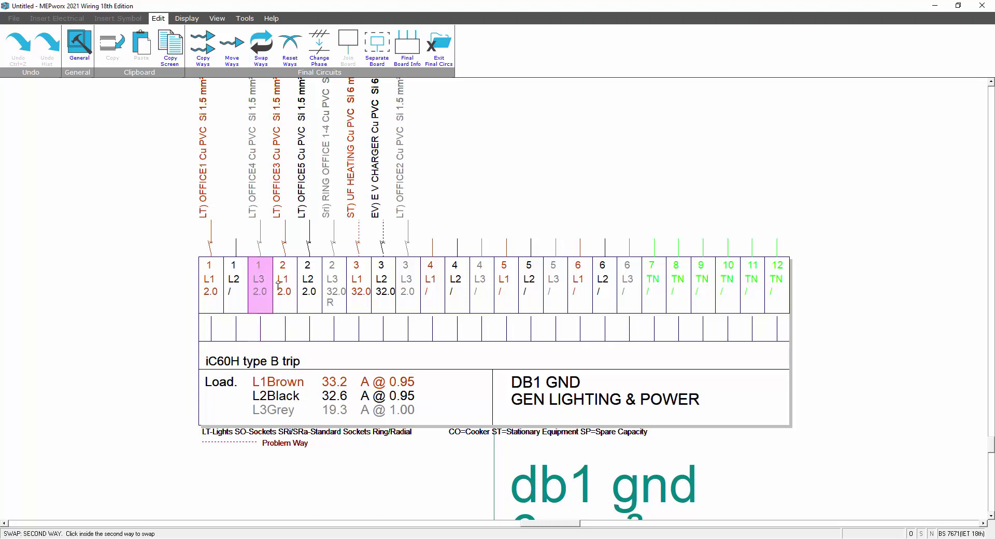
{"action": "left_click", "coordinate": [283, 285]}
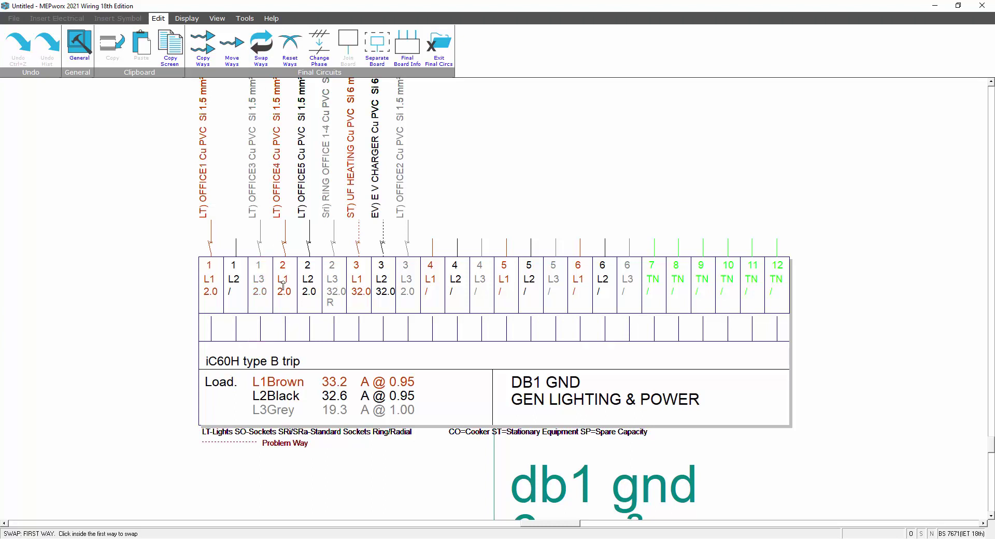
- Move the OFFICE2 lighting circuit from way 3 L3 back to way 1 L2 and end the move command
{"action": "left_click", "coordinate": [224, 54]}
{"action": "left_click", "coordinate": [409, 277]}
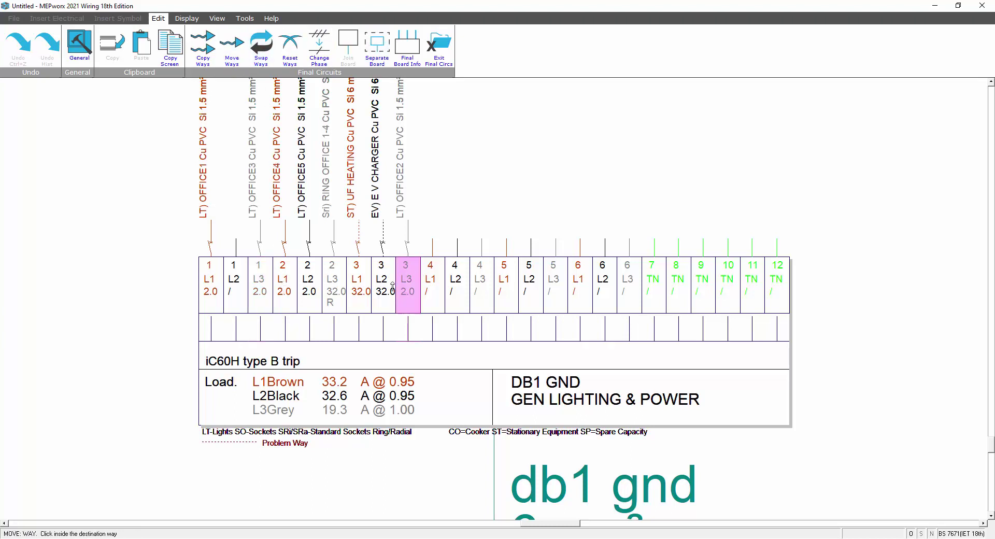
{"action": "left_click", "coordinate": [231, 279]}
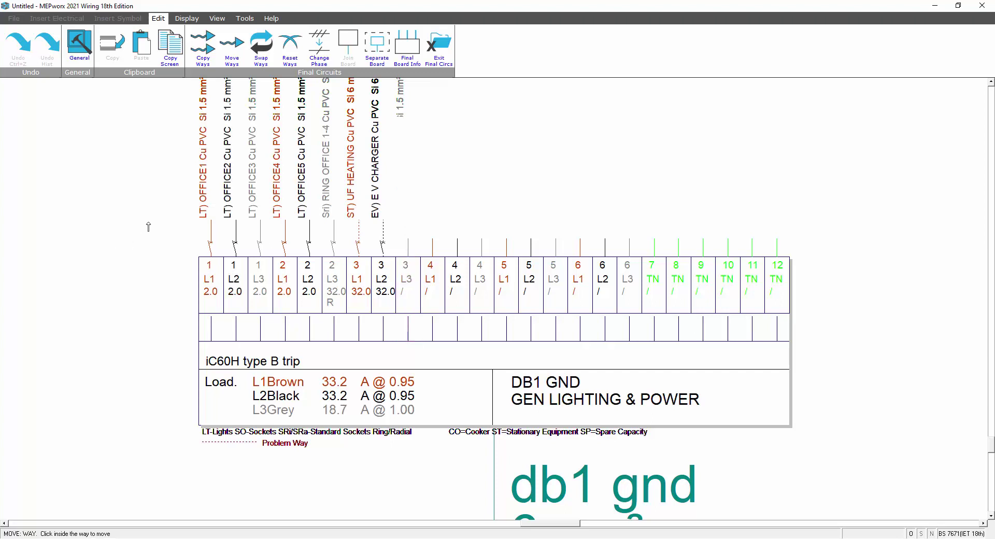
{"action": "key", "text": "Escape"}
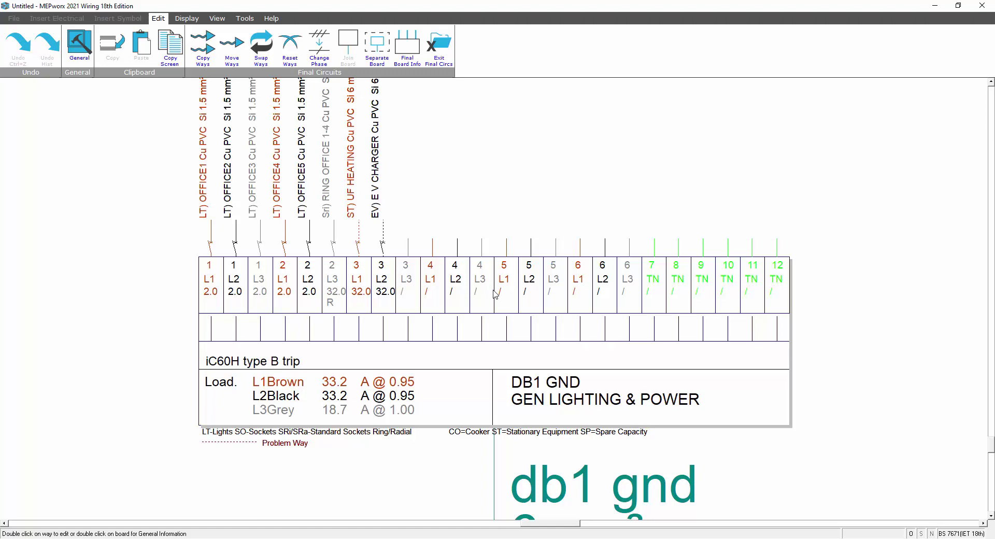
- Exit the final circuits of DB1 GND, accept its load entry and calculate the whole system
{"action": "left_click", "coordinate": [438, 54]}
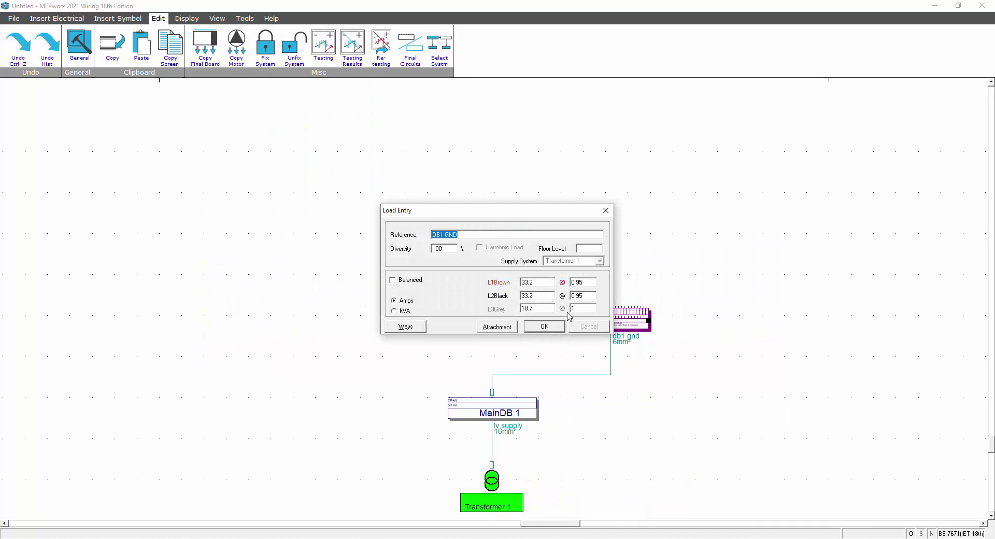
{"action": "left_click", "coordinate": [544, 326]}
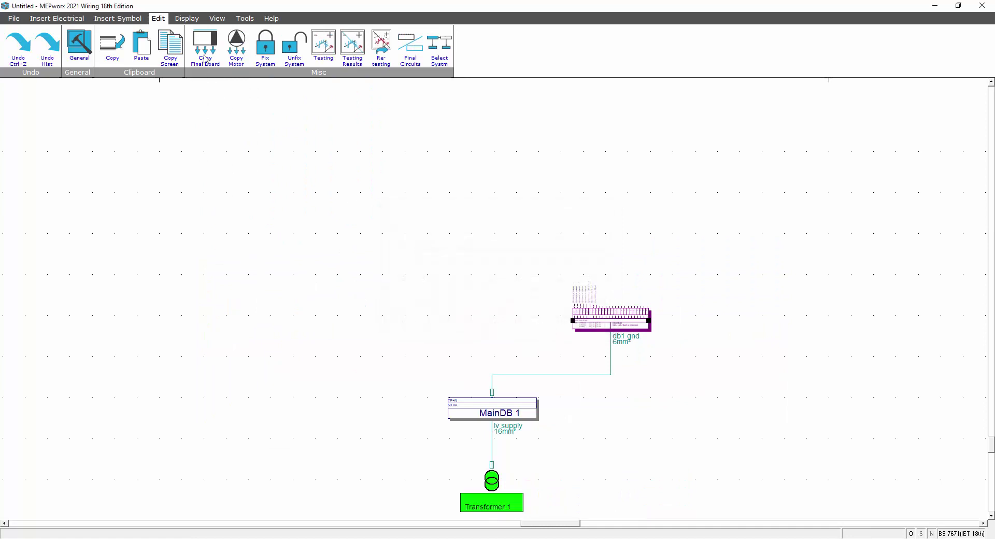
{"action": "left_click", "coordinate": [187, 18]}
{"action": "left_click", "coordinate": [136, 47]}
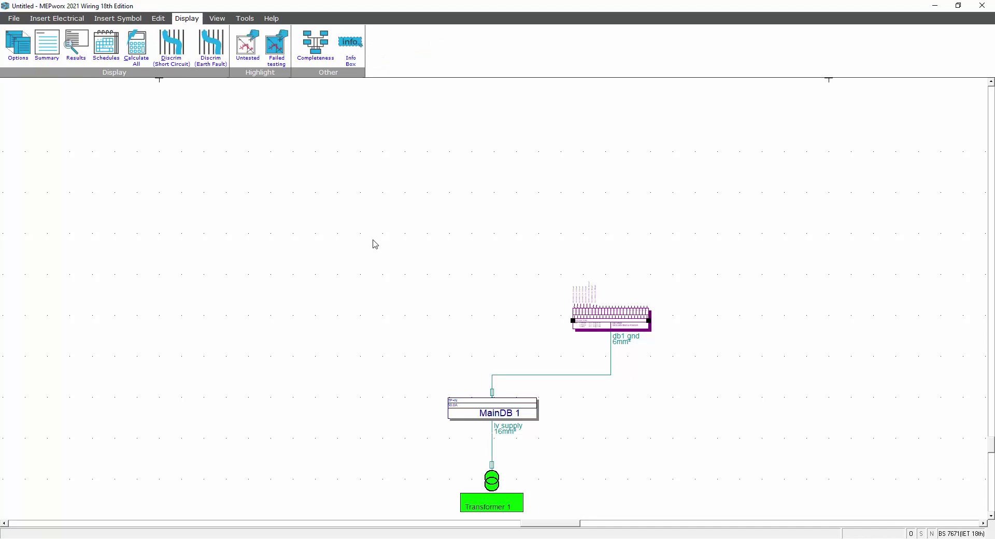
- Reopen the ways of board DB1 GND to view its circuits, and return to the system diagram accepting the load entry
{"action": "double_click", "coordinate": [612, 321]}
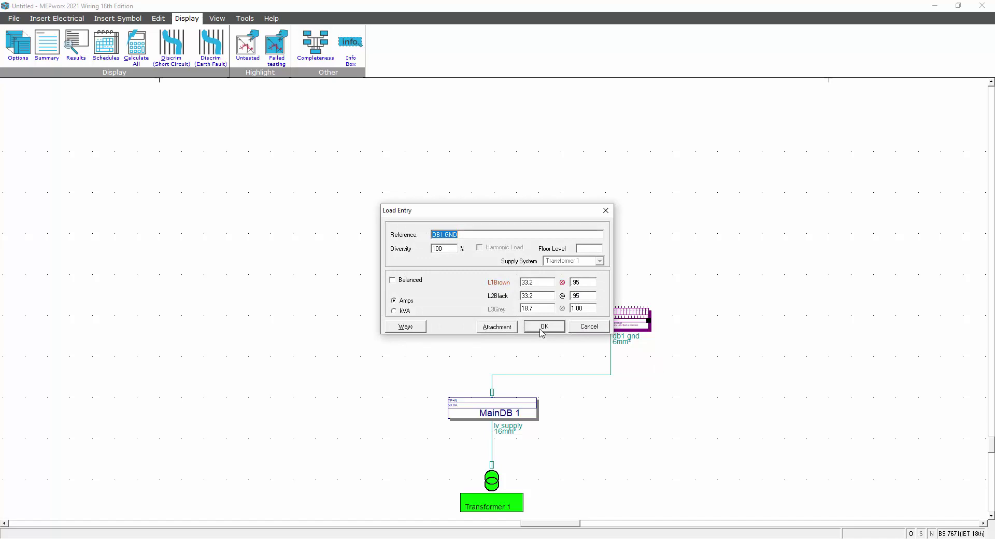
{"action": "left_click", "coordinate": [398, 327]}
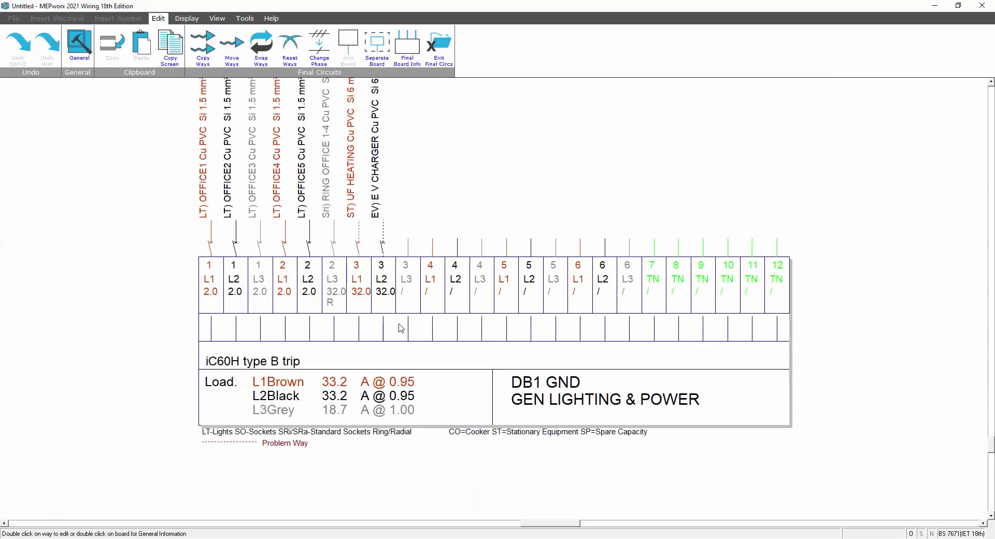
{"action": "left_click", "coordinate": [440, 50]}
{"action": "left_click", "coordinate": [547, 328]}
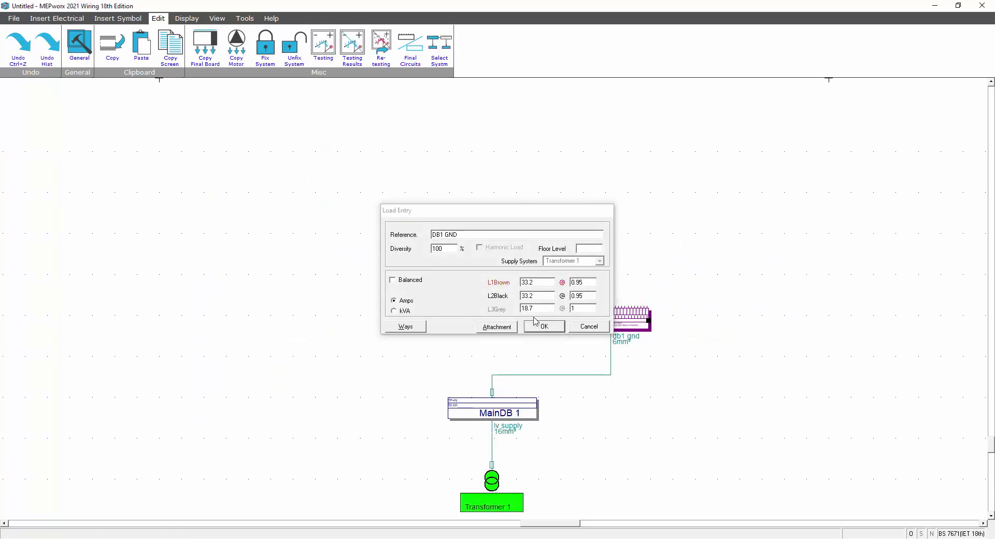